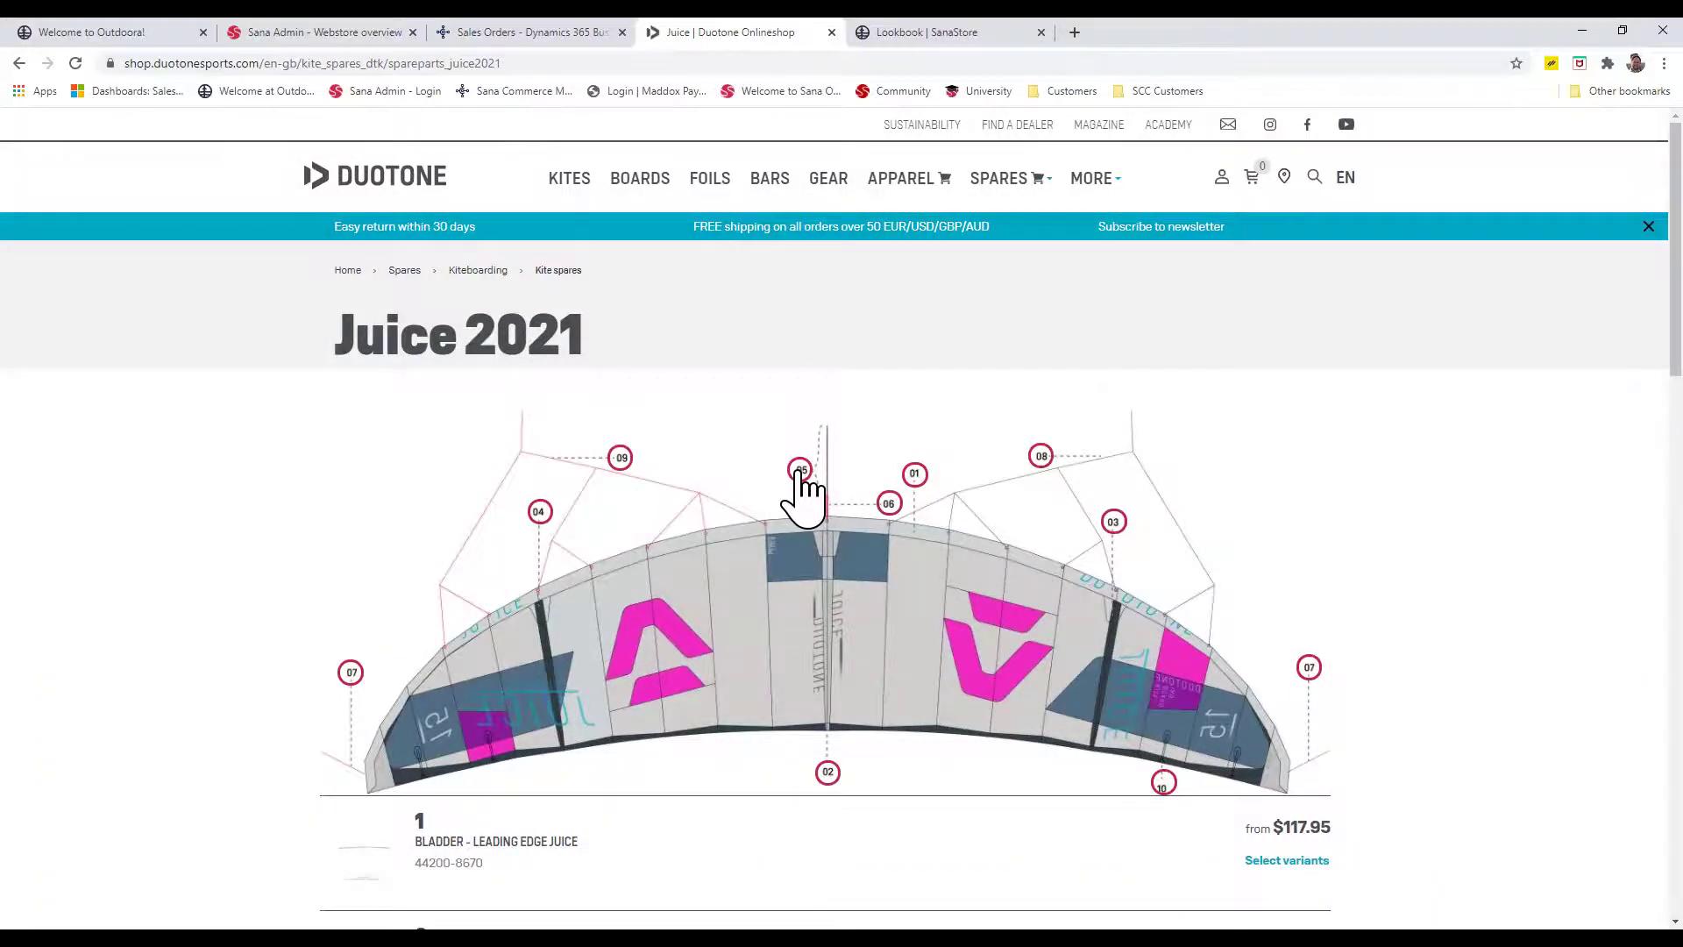
Follow hotspot 05 on the Juice 2021 kite diagram and the engine hotspot on the Outdoora Lookbook mower diagram to their part listings
{"action": "left_click", "coordinate": [800, 473]}
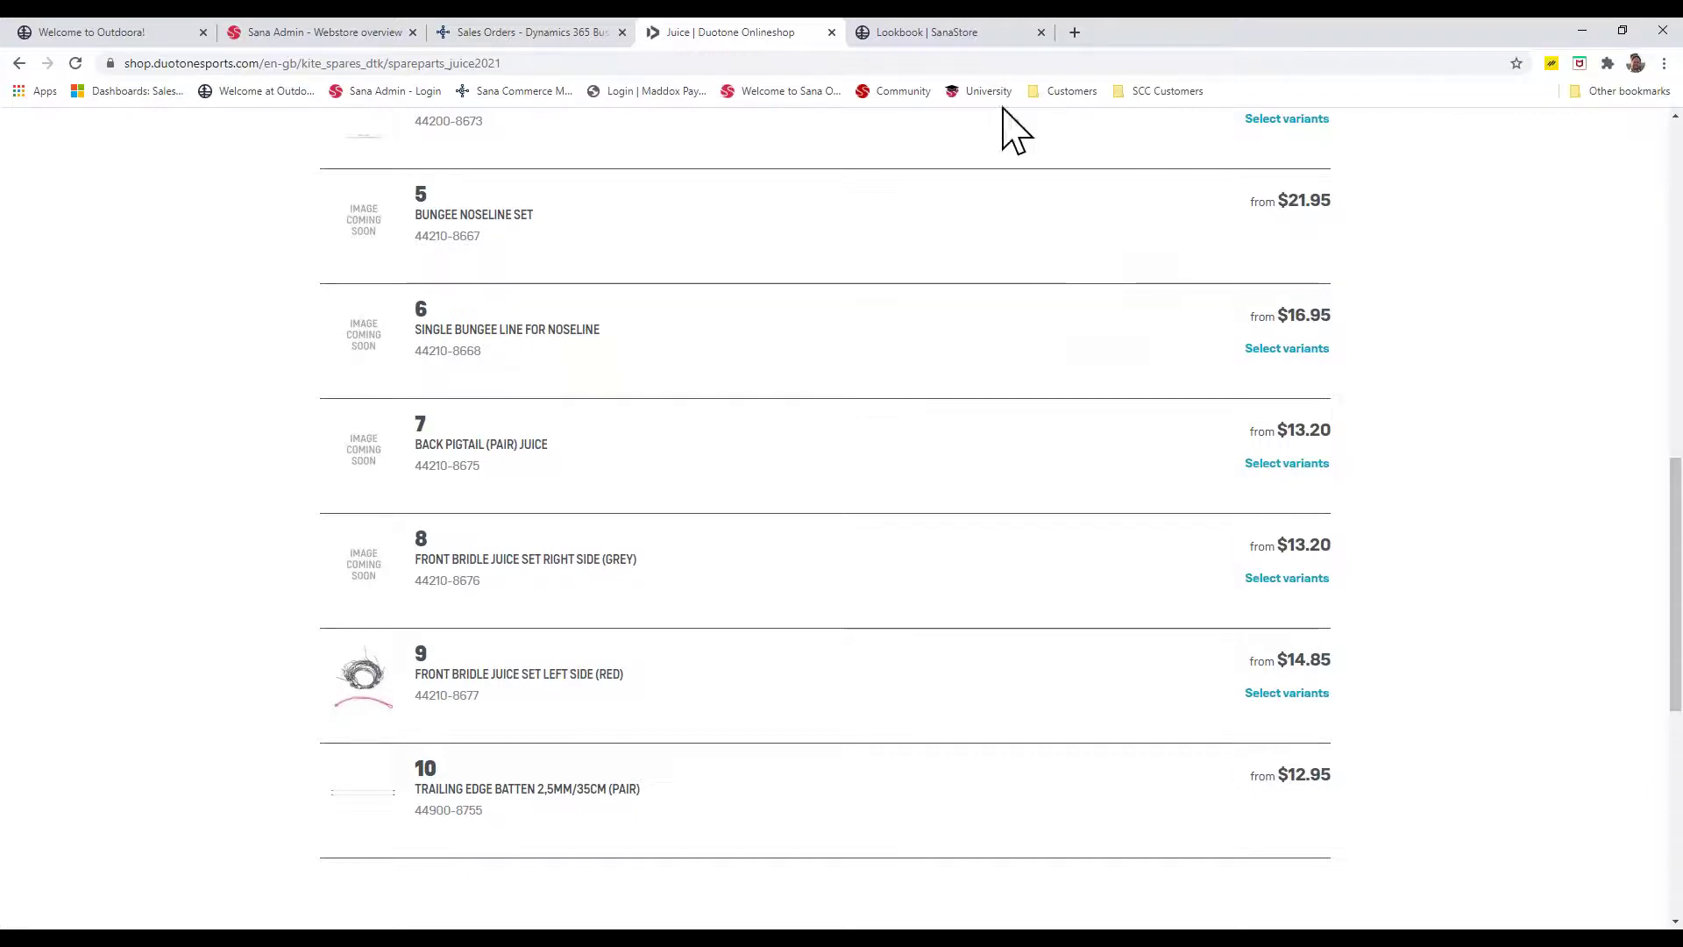
{"action": "left_click", "coordinate": [923, 37]}
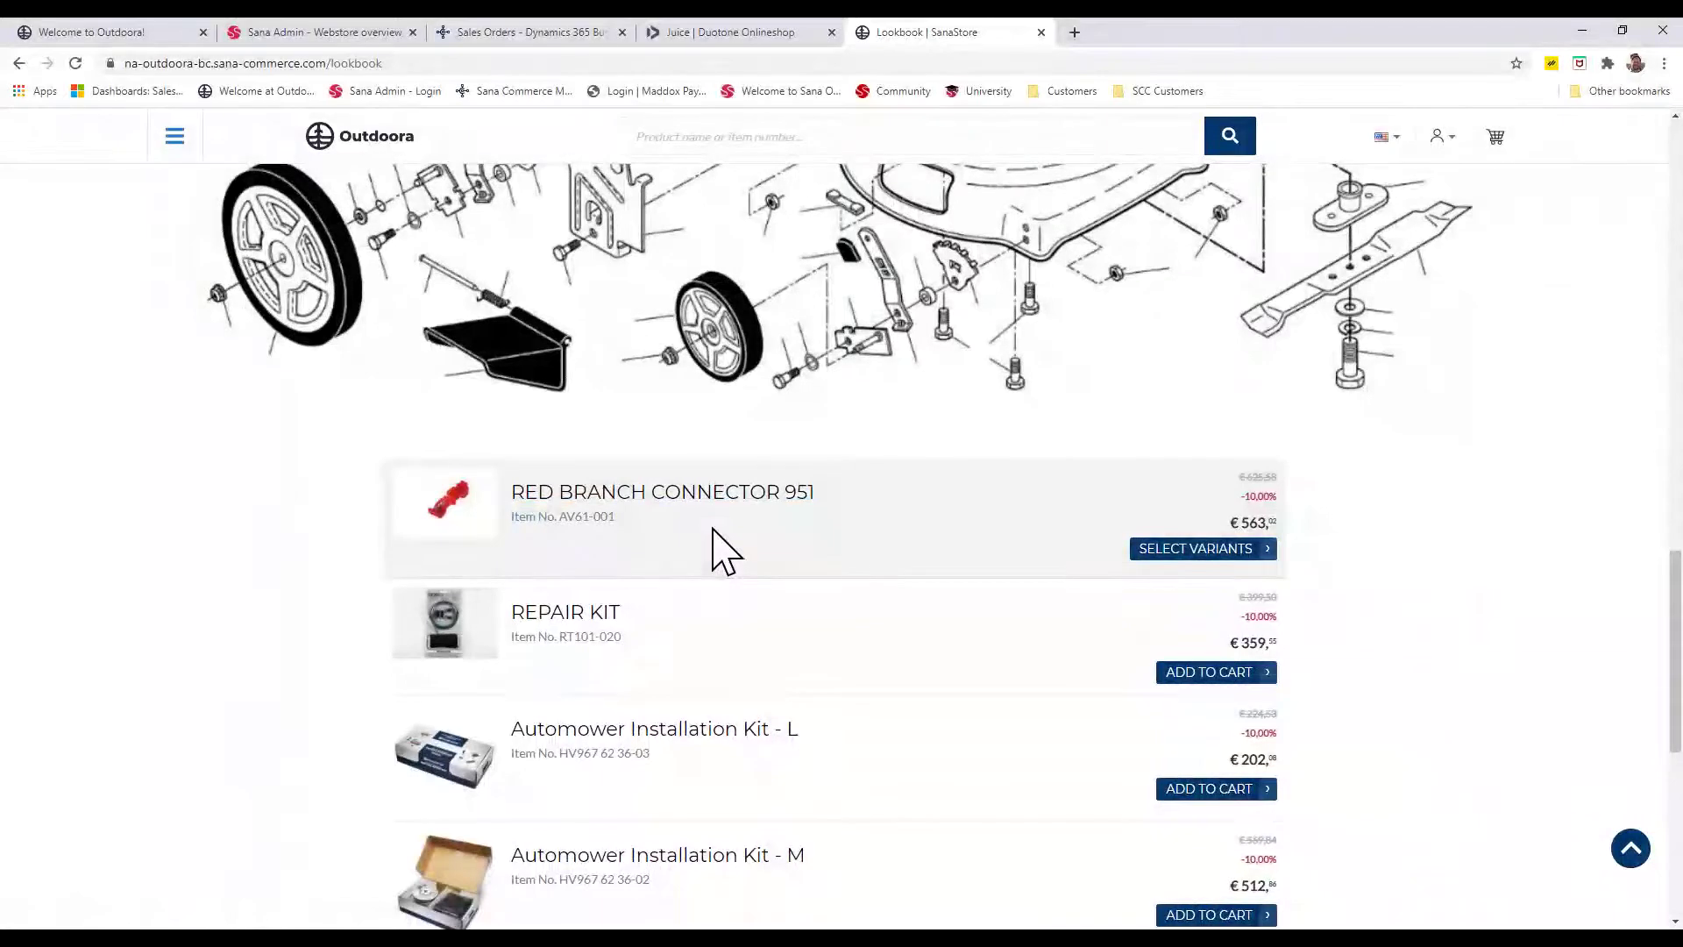
{"action": "scroll", "coordinate": [723, 552], "scroll_direction": "up", "scroll_amount": 2}
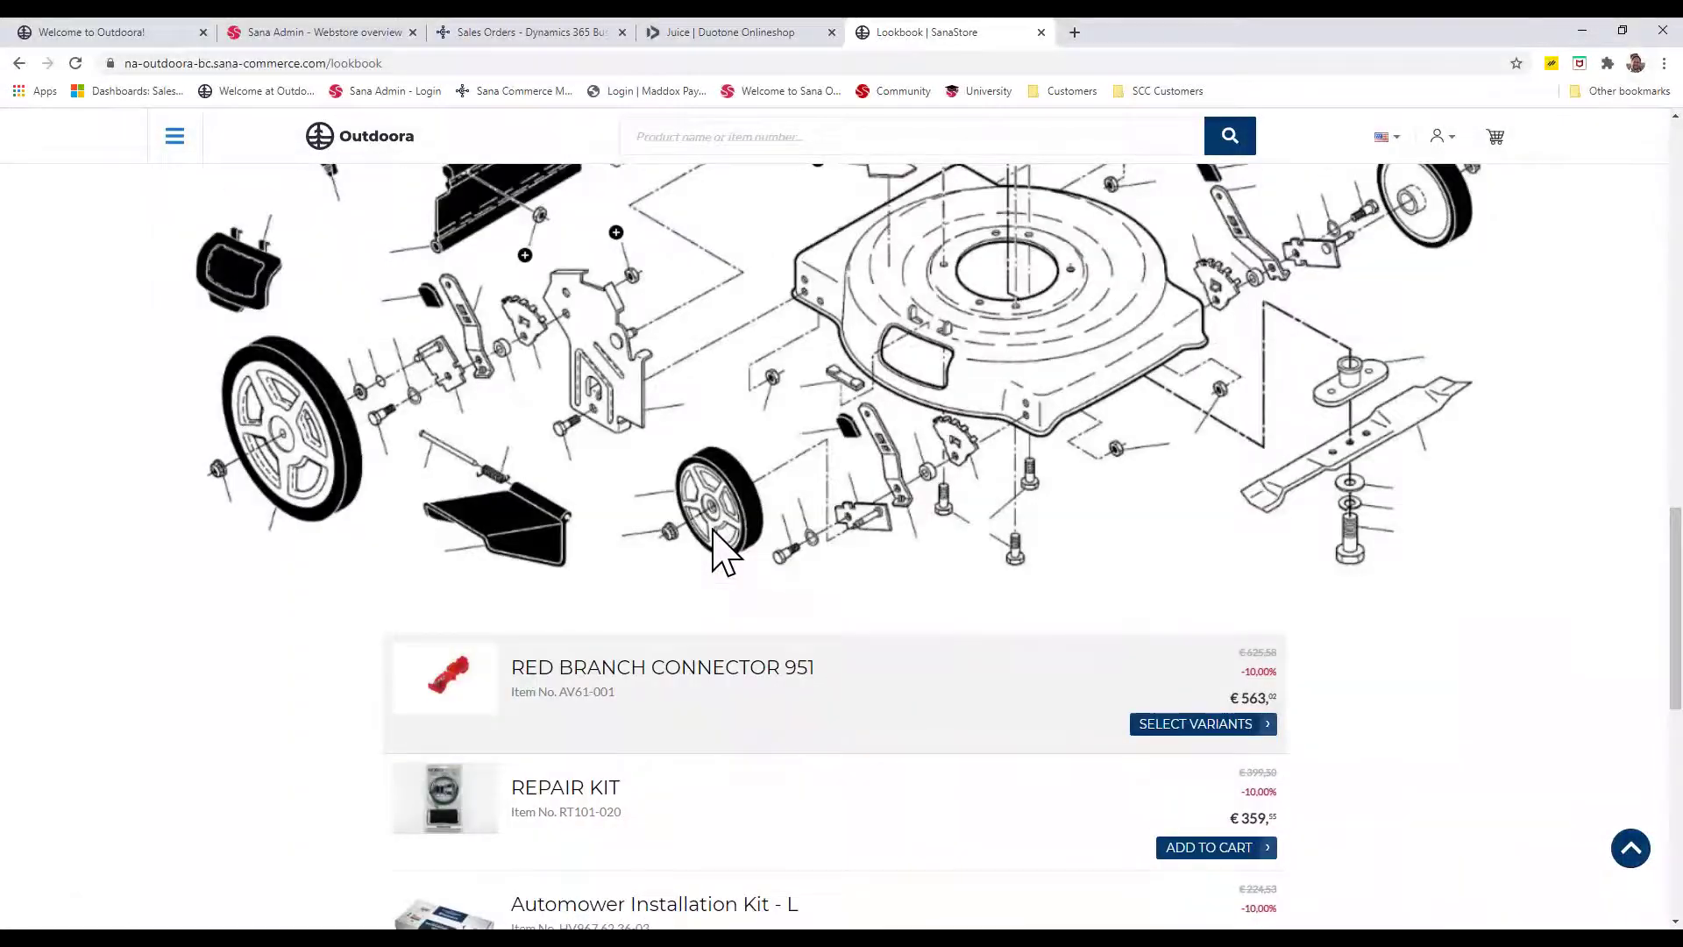
{"action": "scroll", "coordinate": [723, 553], "scroll_direction": "up", "scroll_amount": 3}
{"action": "scroll", "coordinate": [722, 552], "scroll_direction": "up", "scroll_amount": 2}
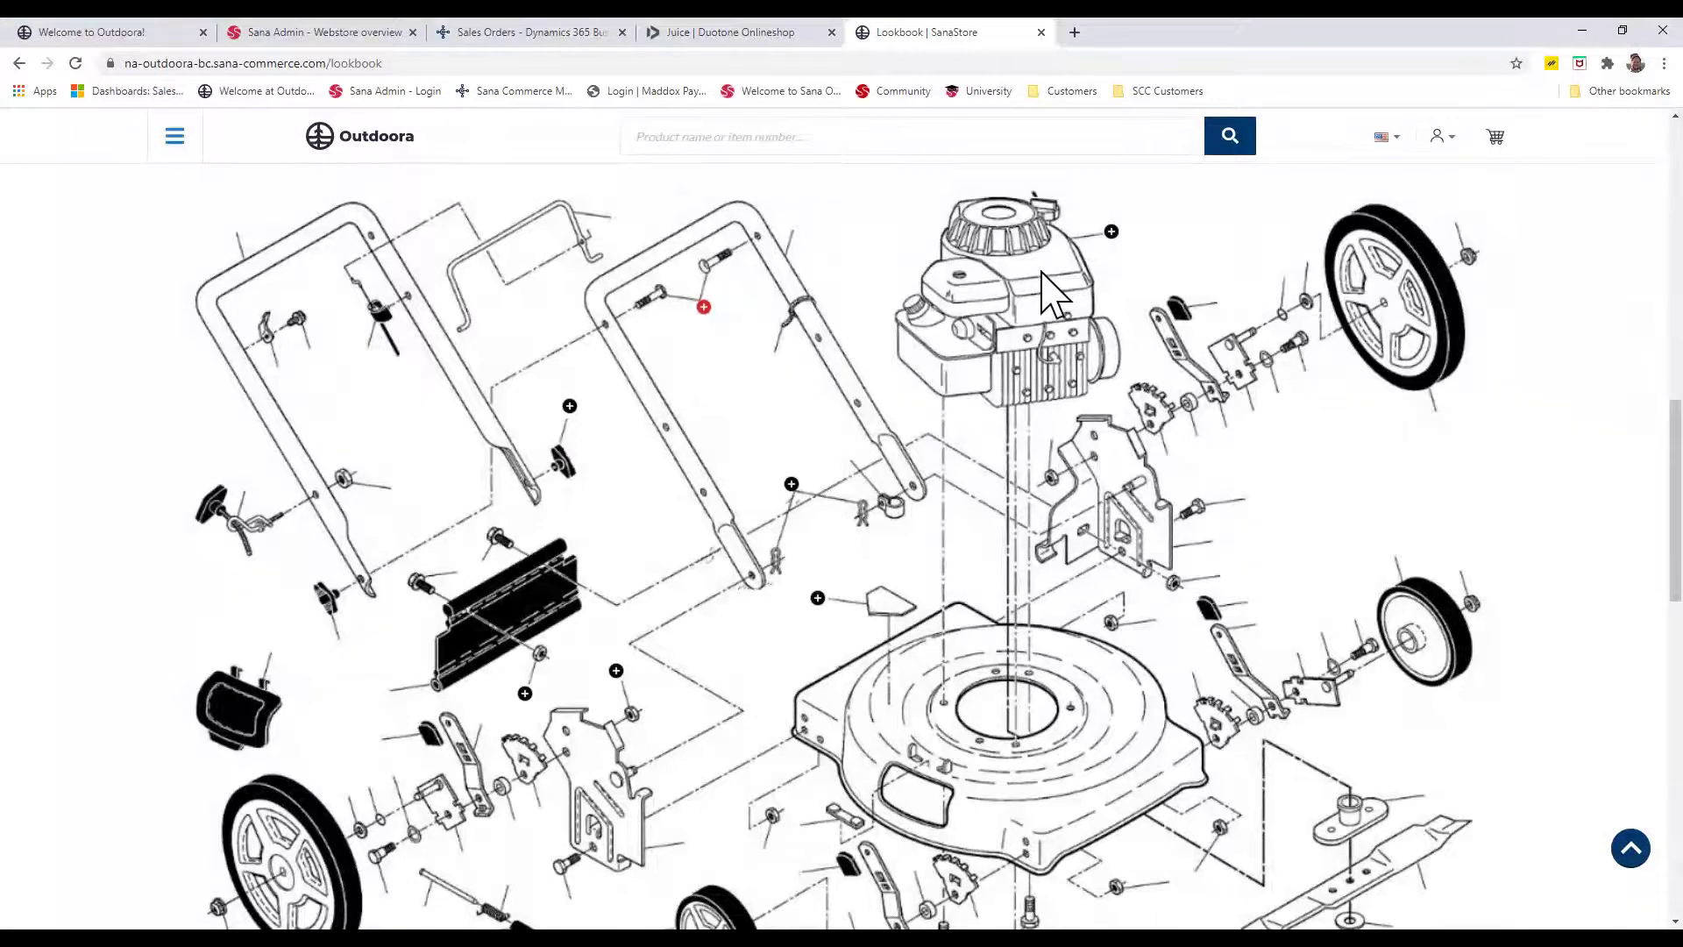
{"action": "left_click", "coordinate": [1112, 231]}
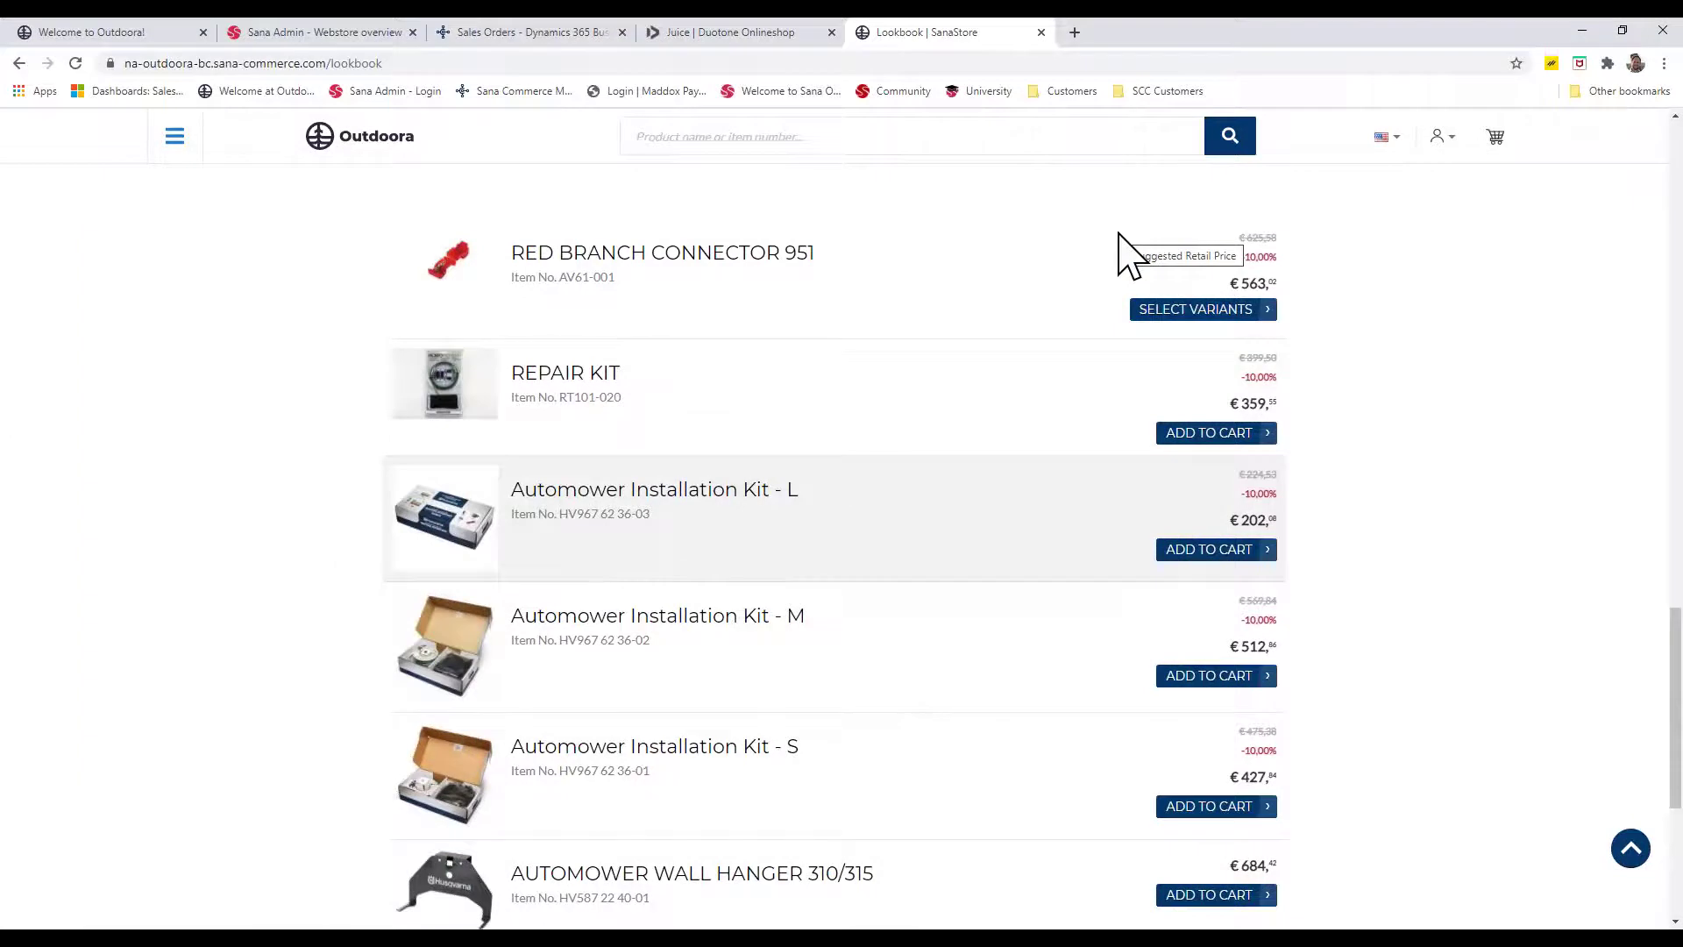
{"action": "scroll", "coordinate": [912, 272], "scroll_direction": "up", "scroll_amount": 3}
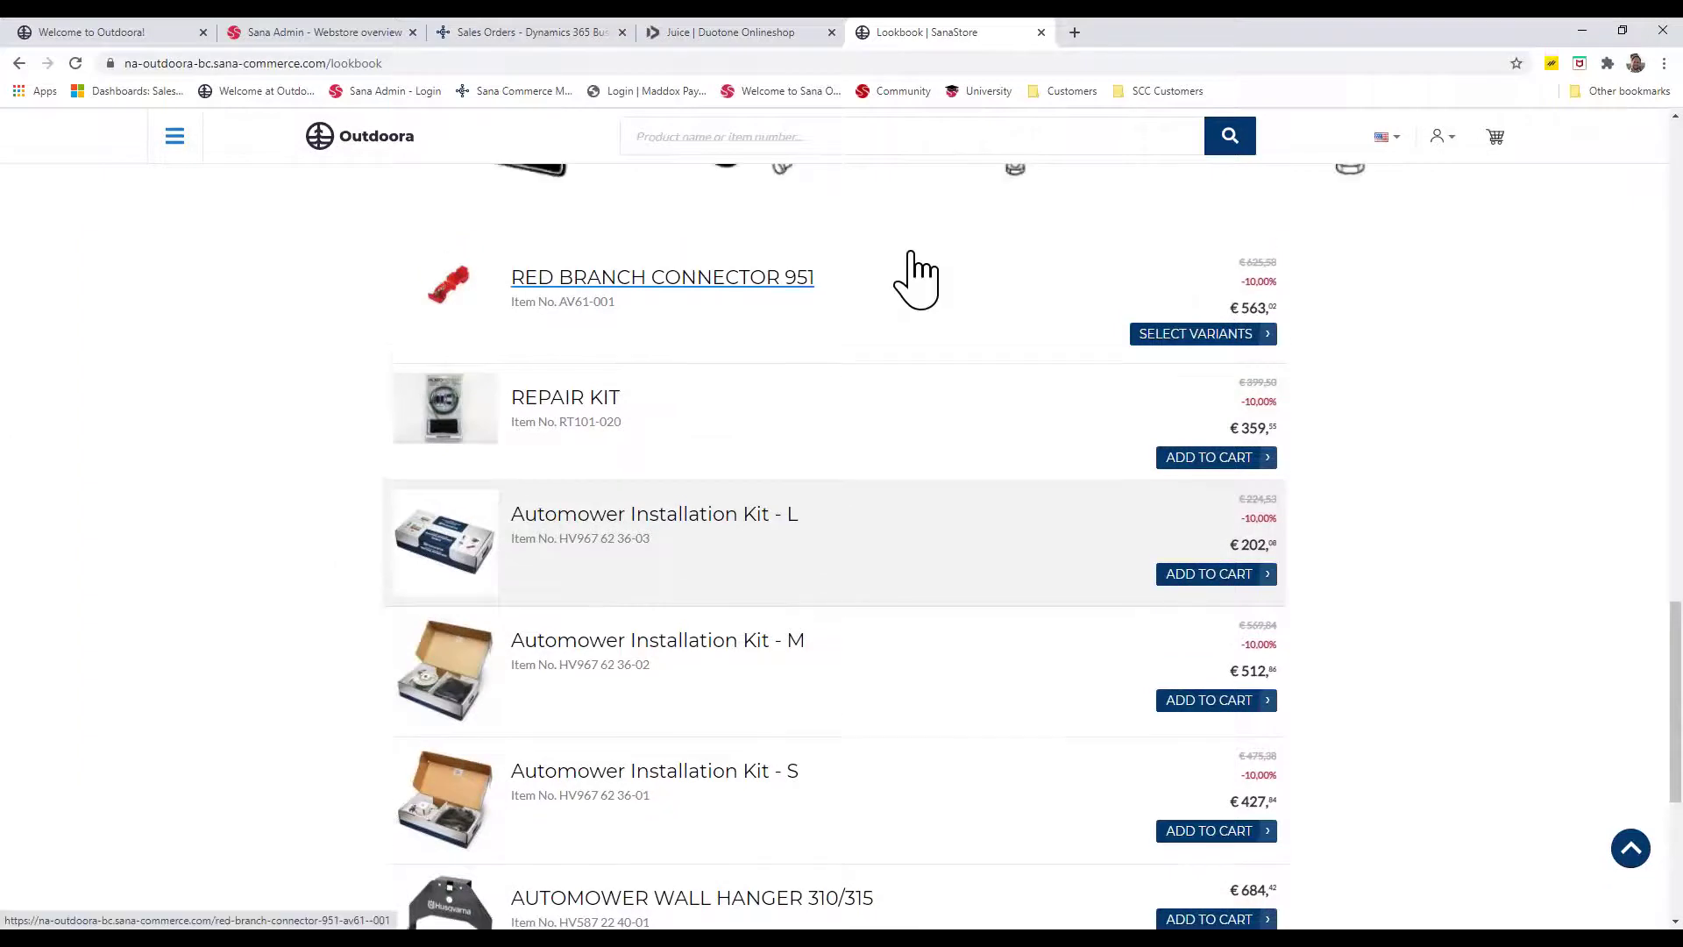
{"action": "scroll", "coordinate": [916, 272], "scroll_direction": "up", "scroll_amount": 4}
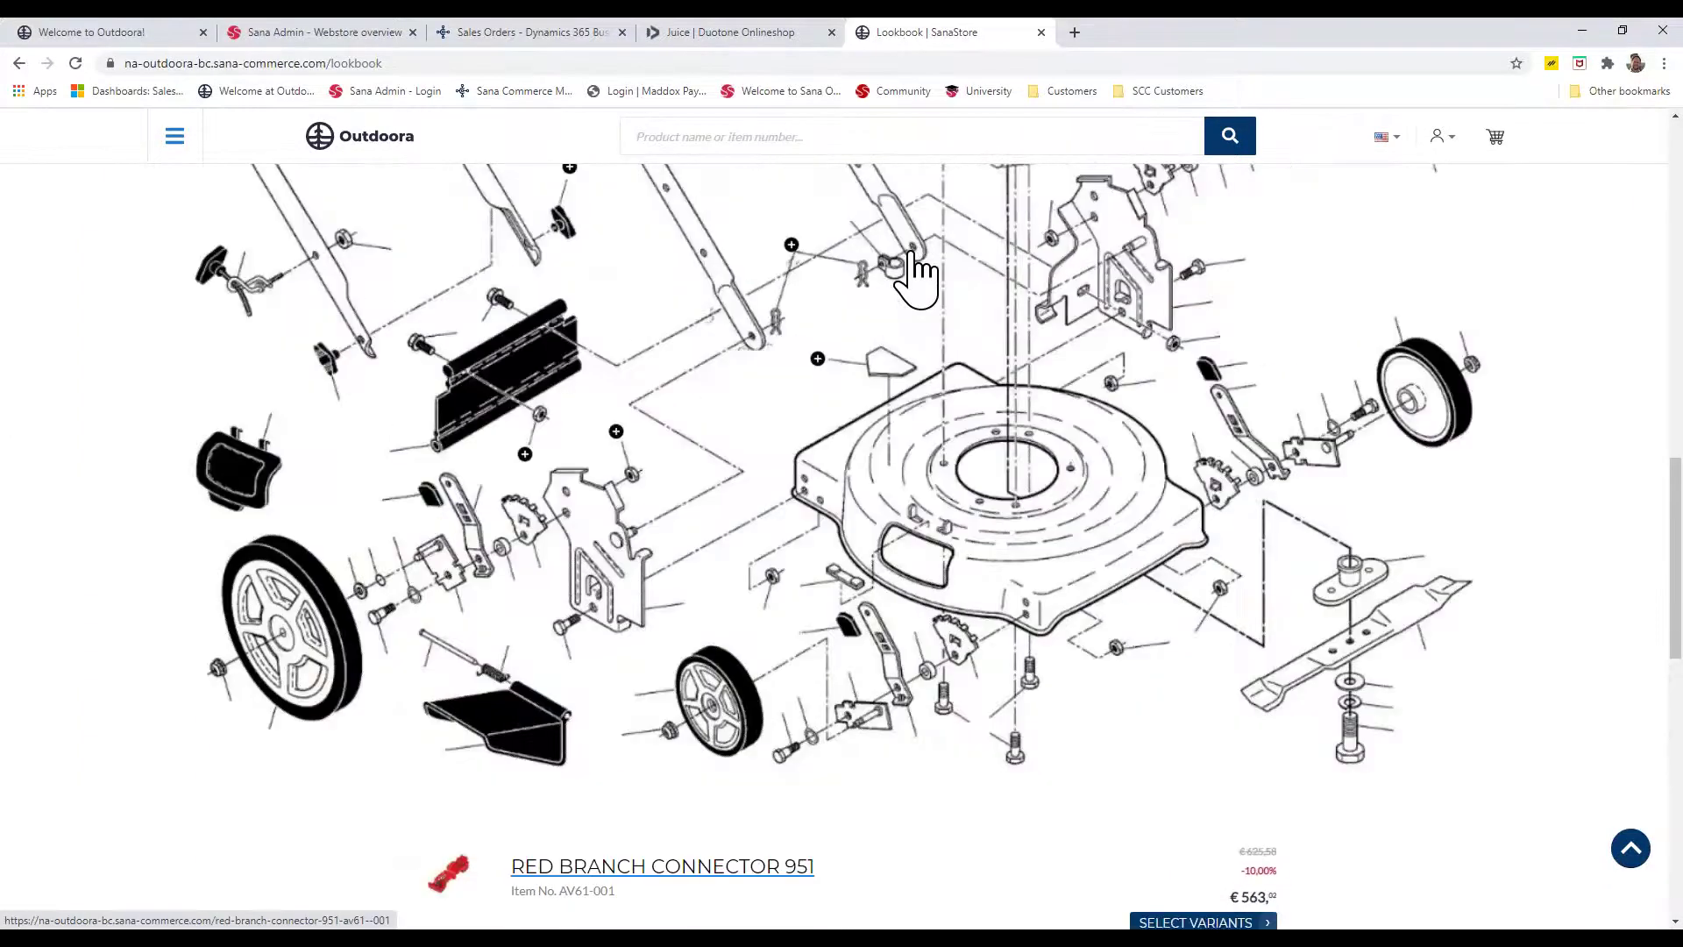
{"action": "scroll", "coordinate": [912, 256], "scroll_direction": "up", "scroll_amount": 2}
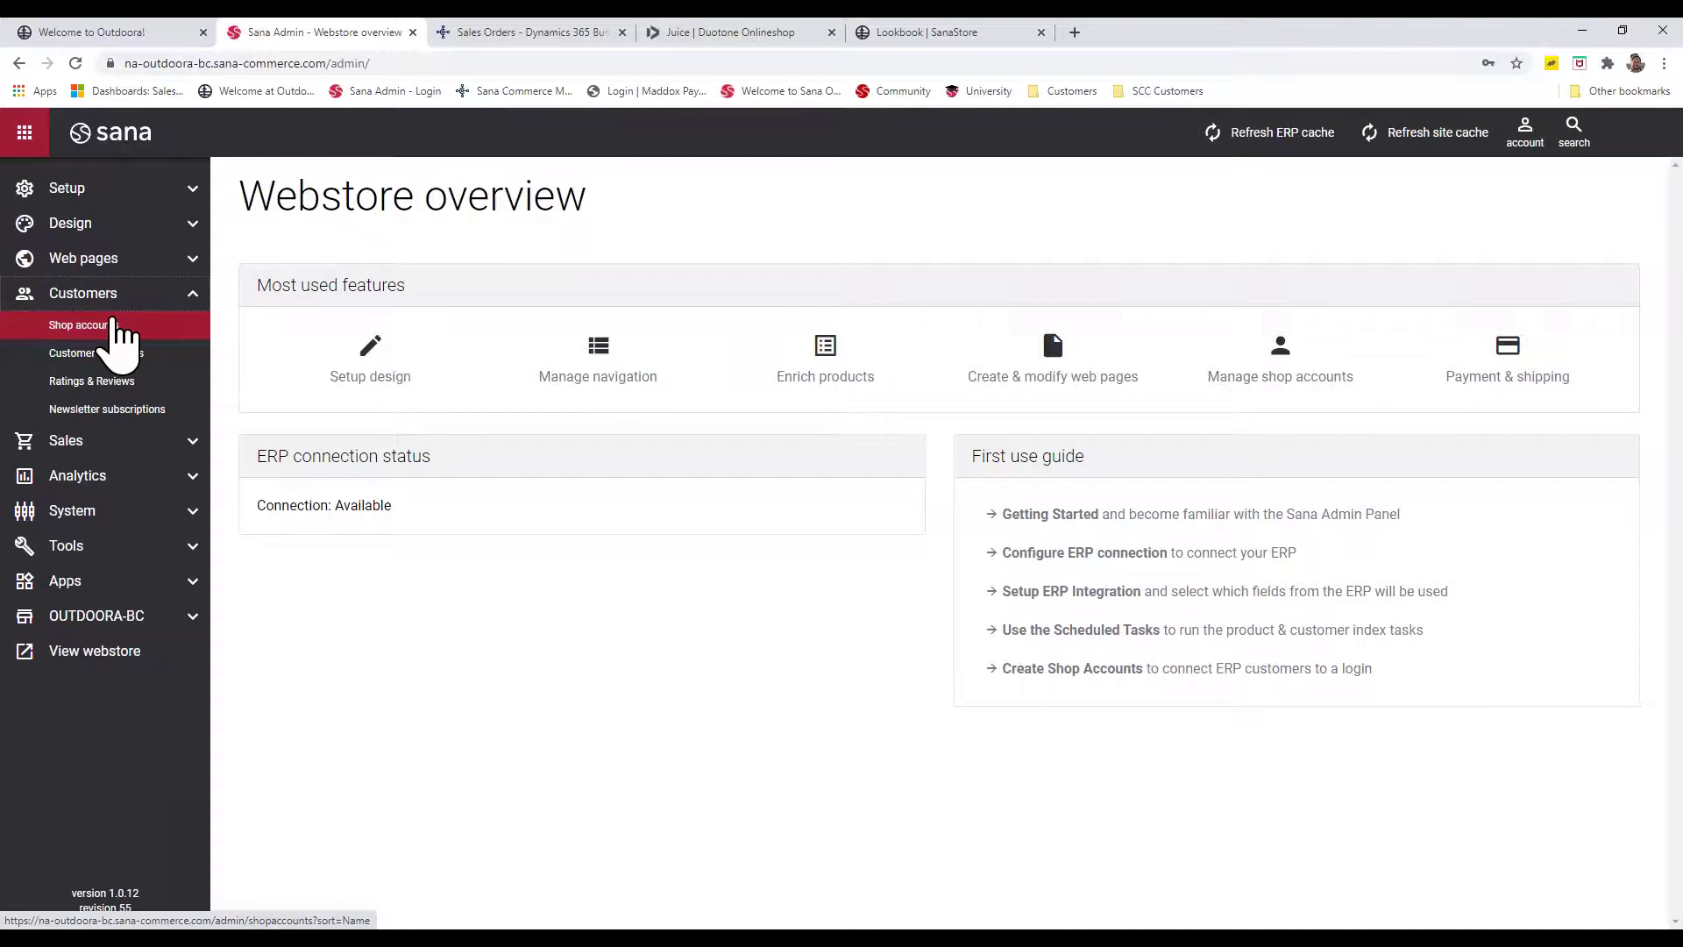
Create a new content page in Sana Admin titled "DOUGH CHUNKER"
{"action": "left_click", "coordinate": [118, 330]}
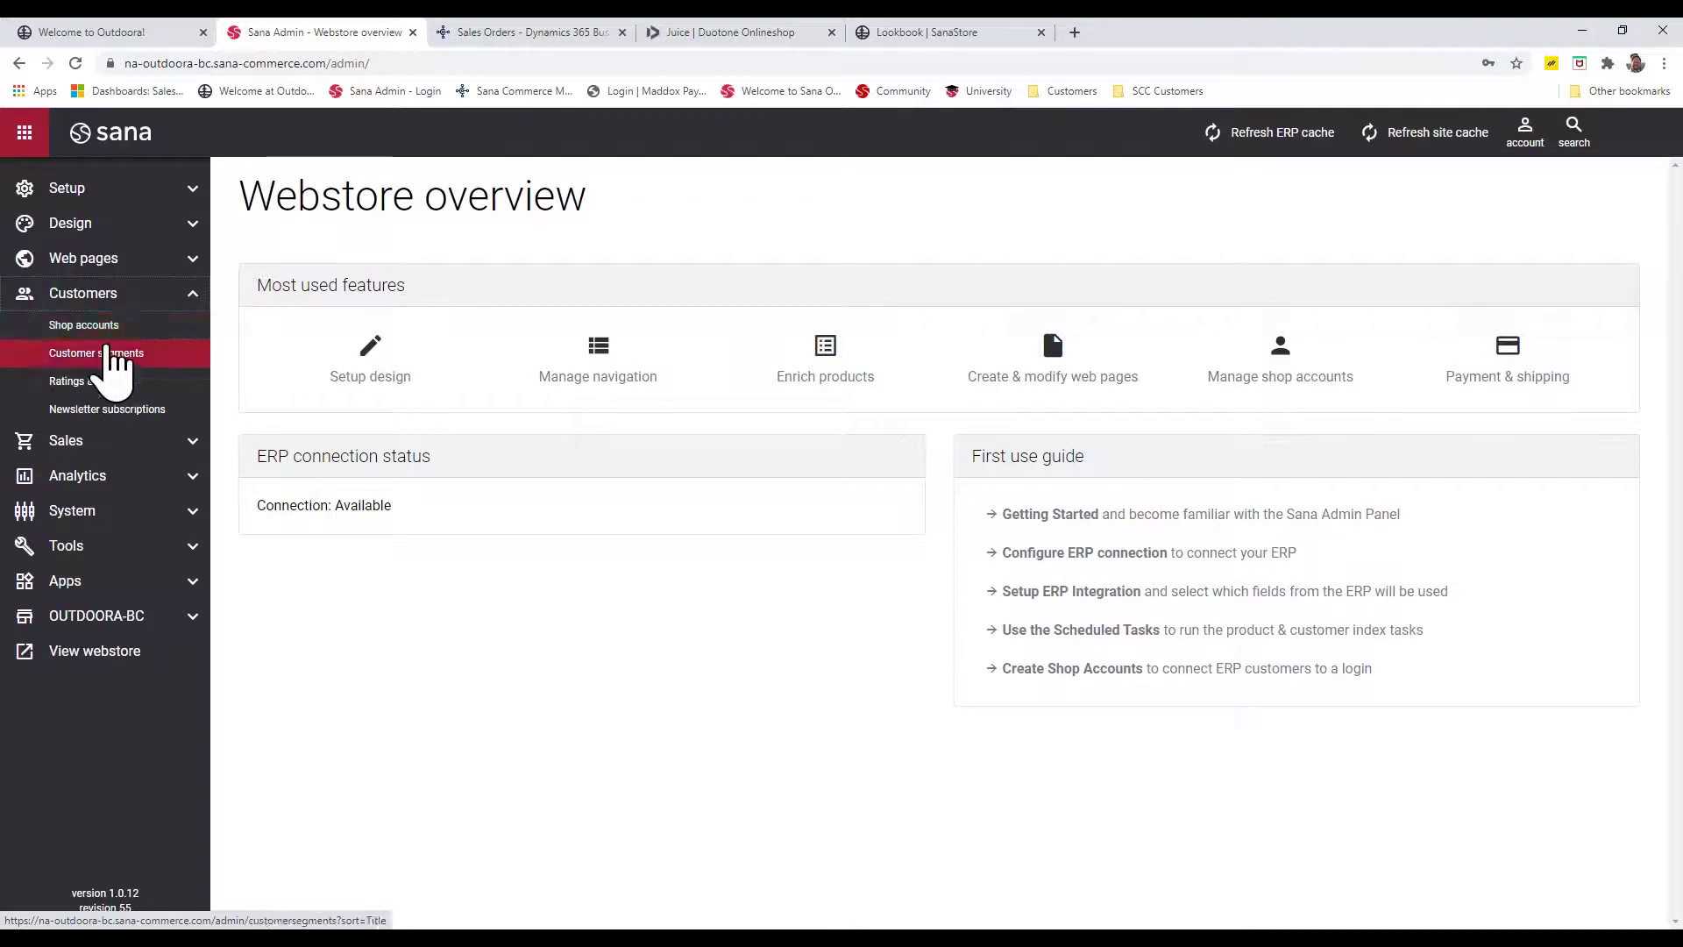
{"action": "left_click", "coordinate": [106, 262]}
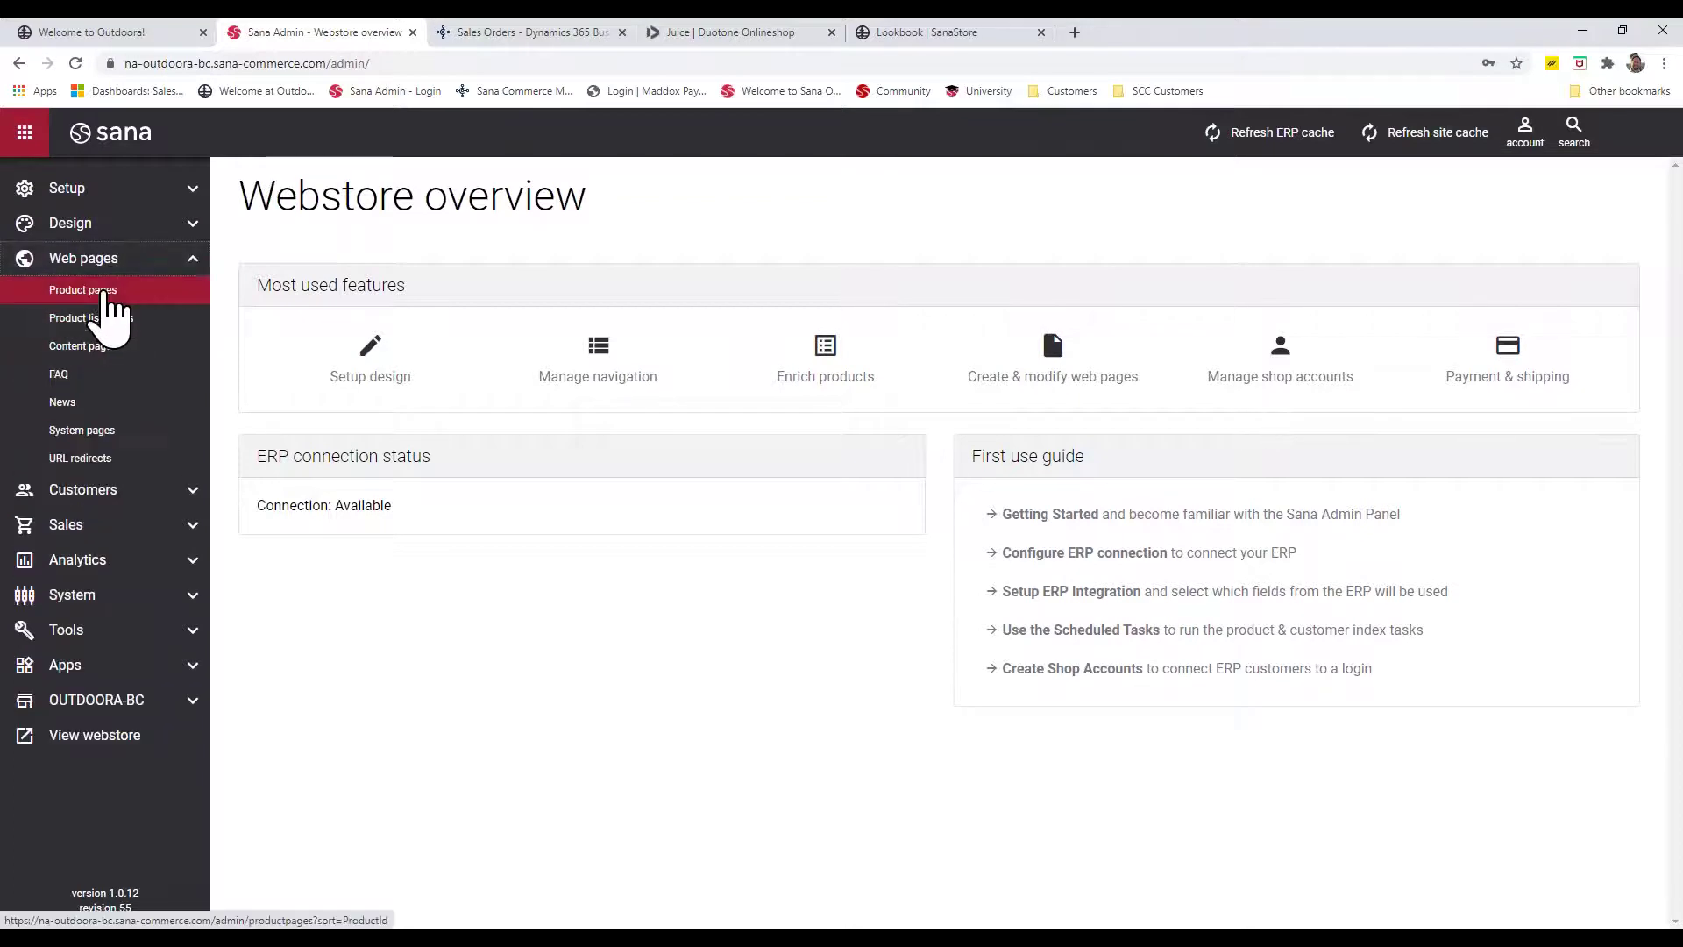
{"action": "left_click", "coordinate": [106, 348]}
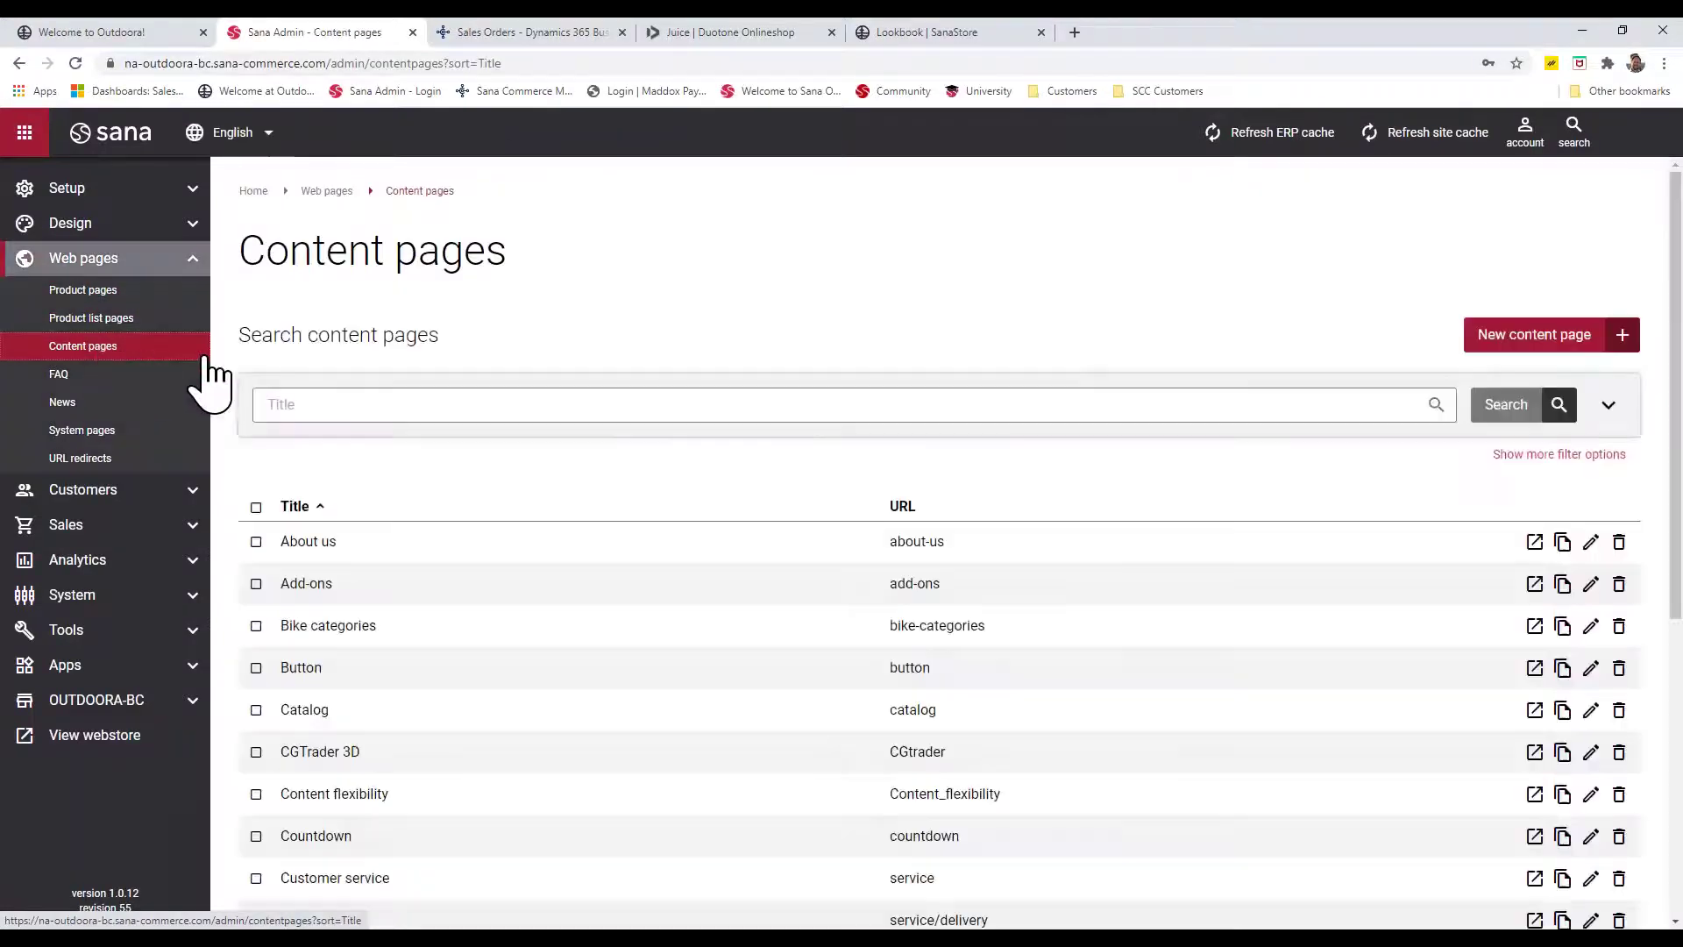
{"action": "left_click", "coordinate": [1537, 349]}
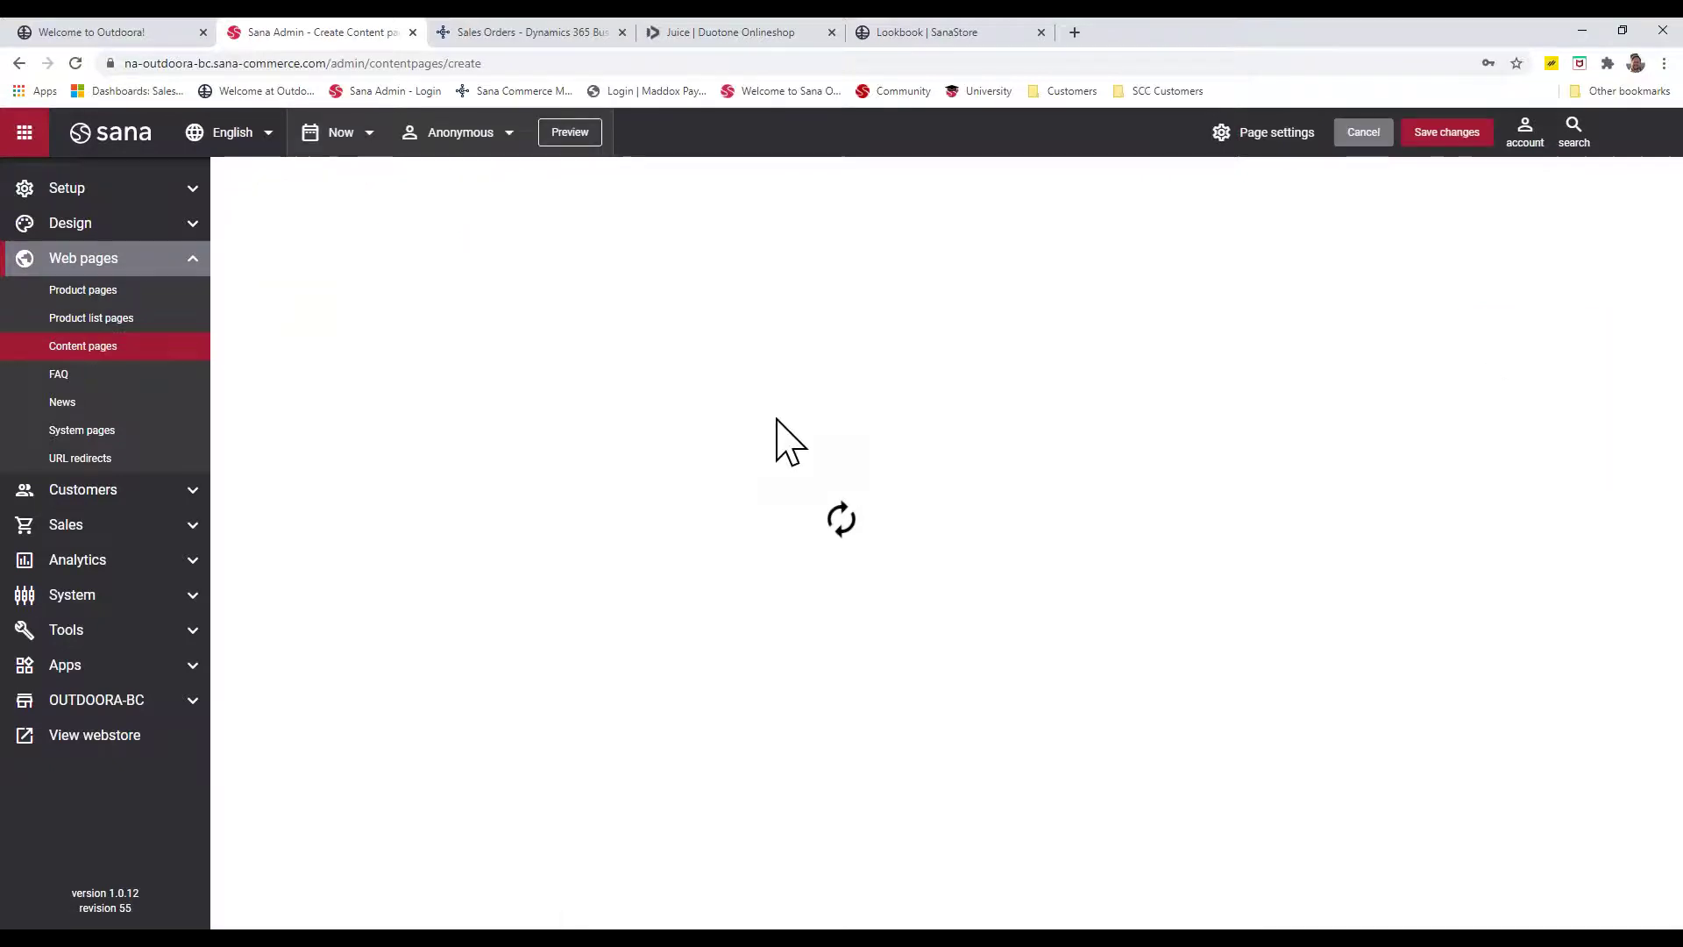
{"action": "left_click", "coordinate": [483, 252]}
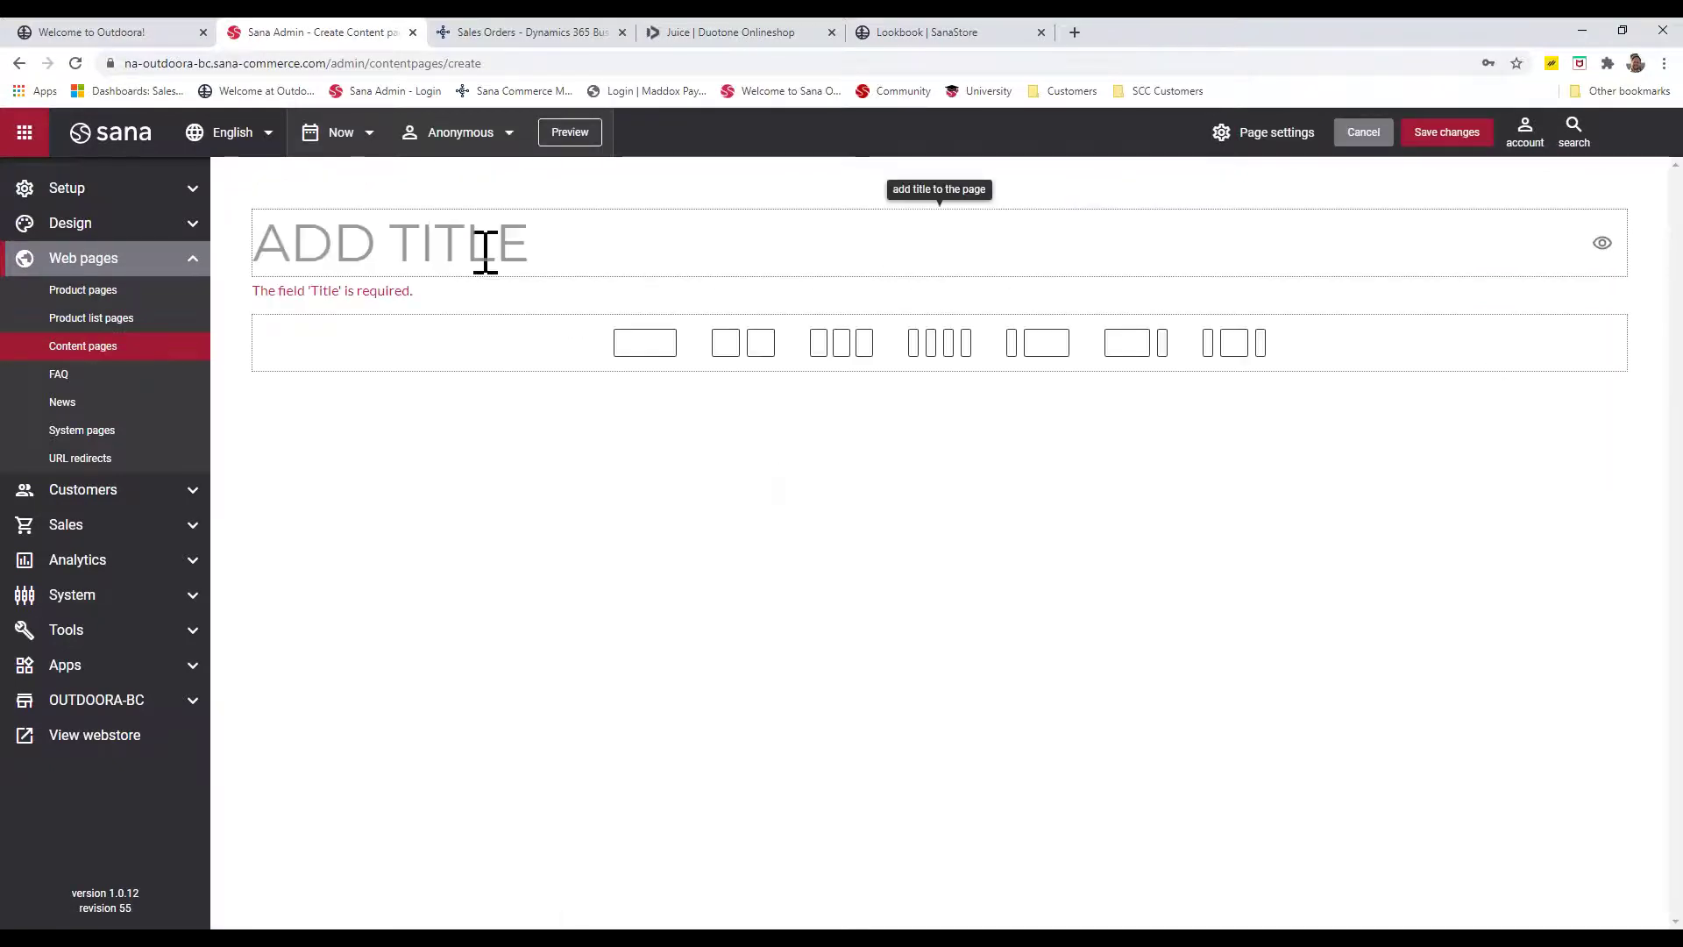
{"action": "type", "text": "DOUGH CHUNKER"}
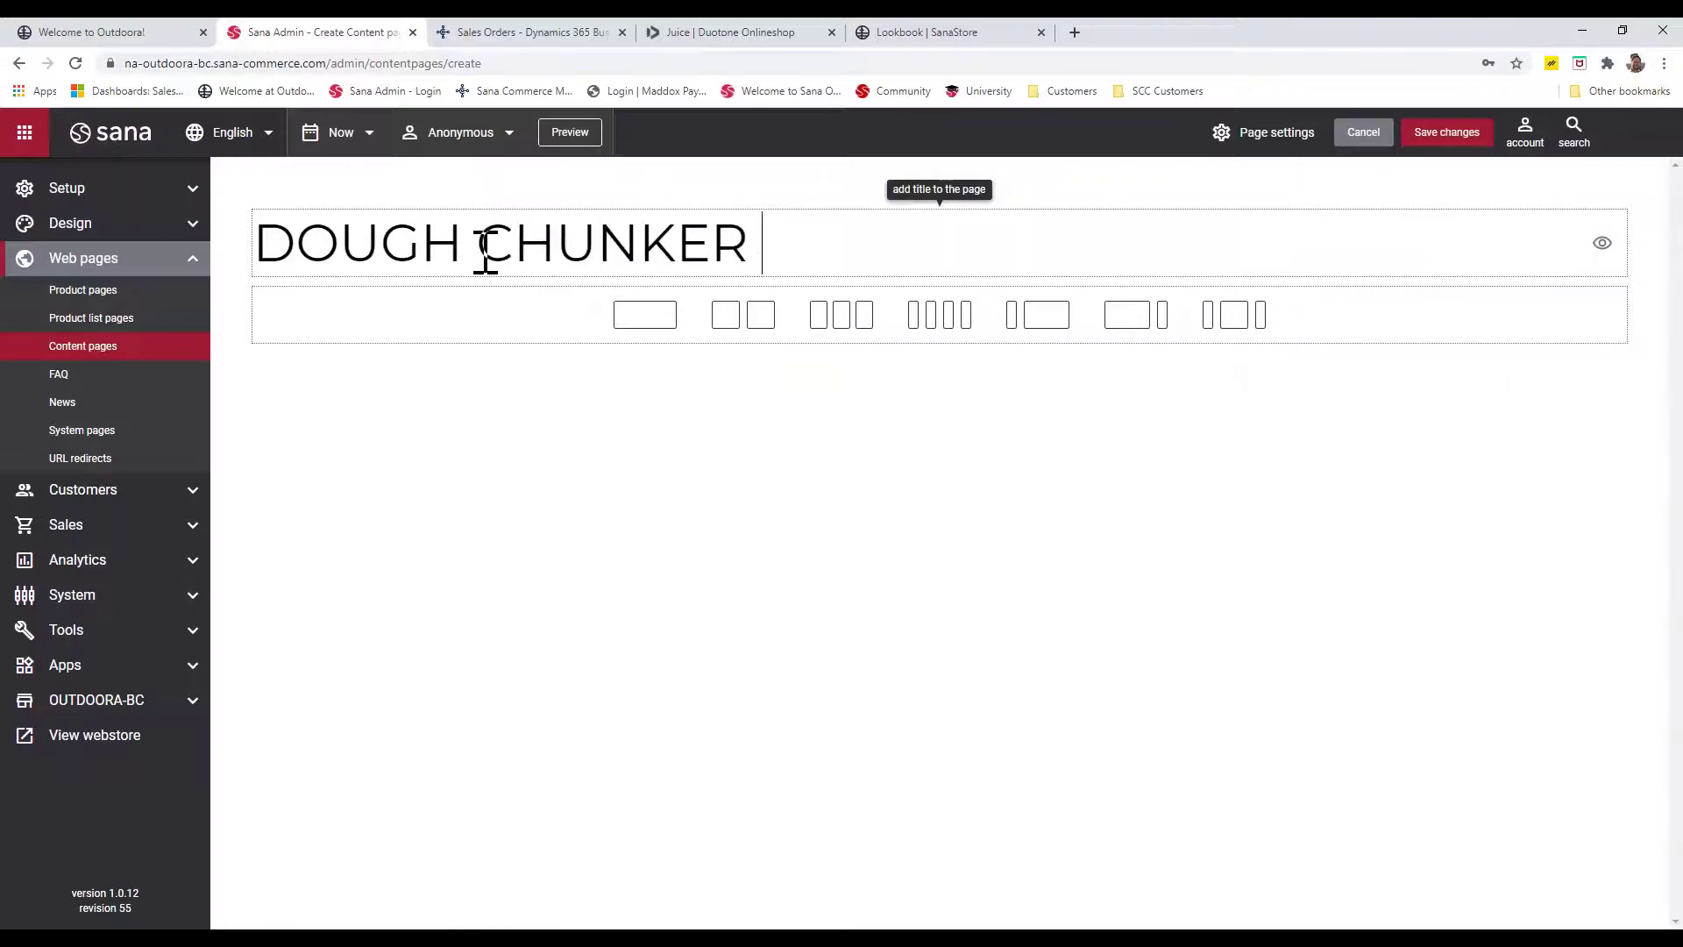
Add a full-width single-column row to the page and insert a Lookbook element in it
{"action": "left_click", "coordinate": [651, 320]}
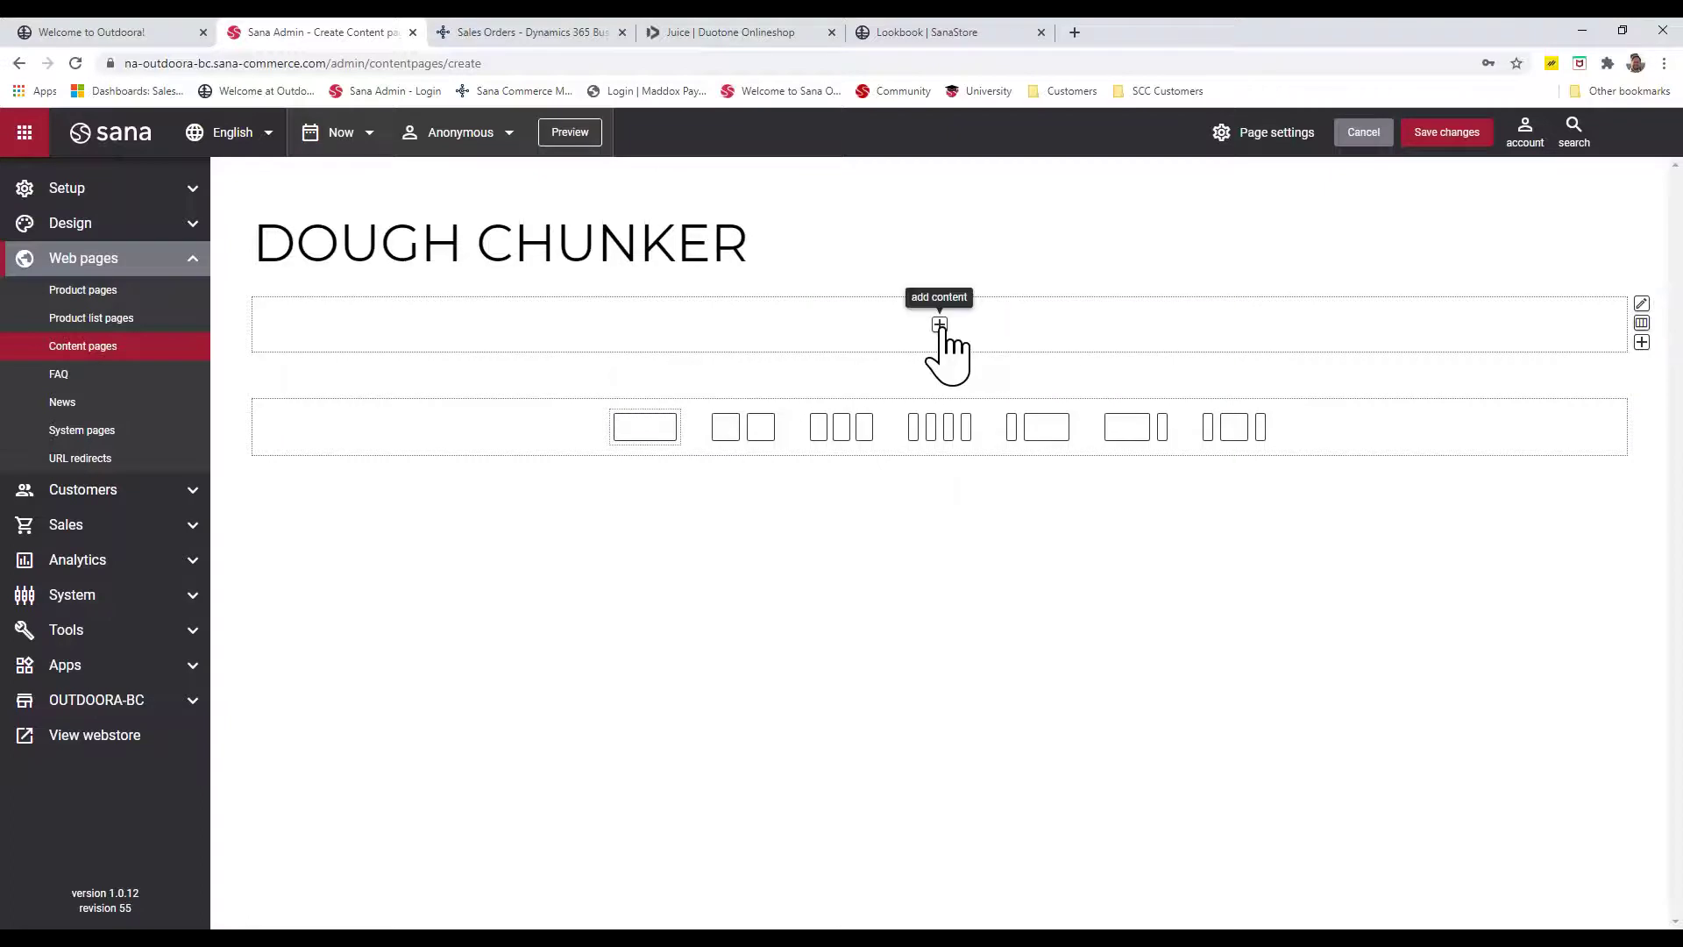
{"action": "left_click", "coordinate": [940, 326]}
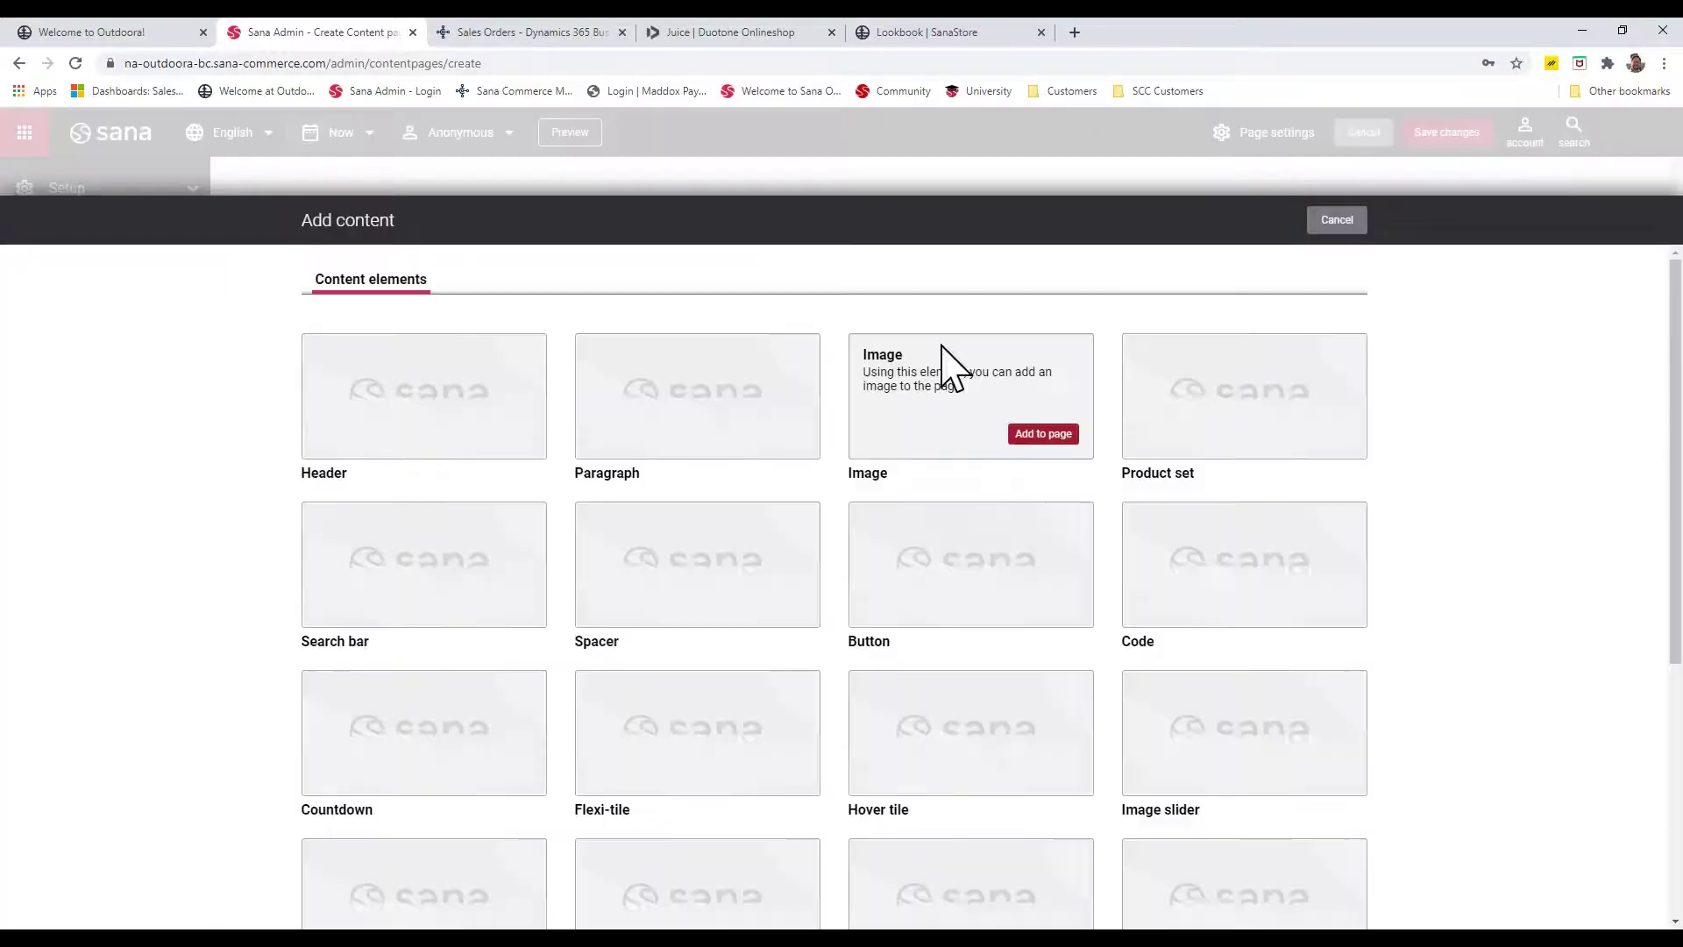
{"action": "scroll", "coordinate": [942, 478], "scroll_direction": "down", "scroll_amount": 3}
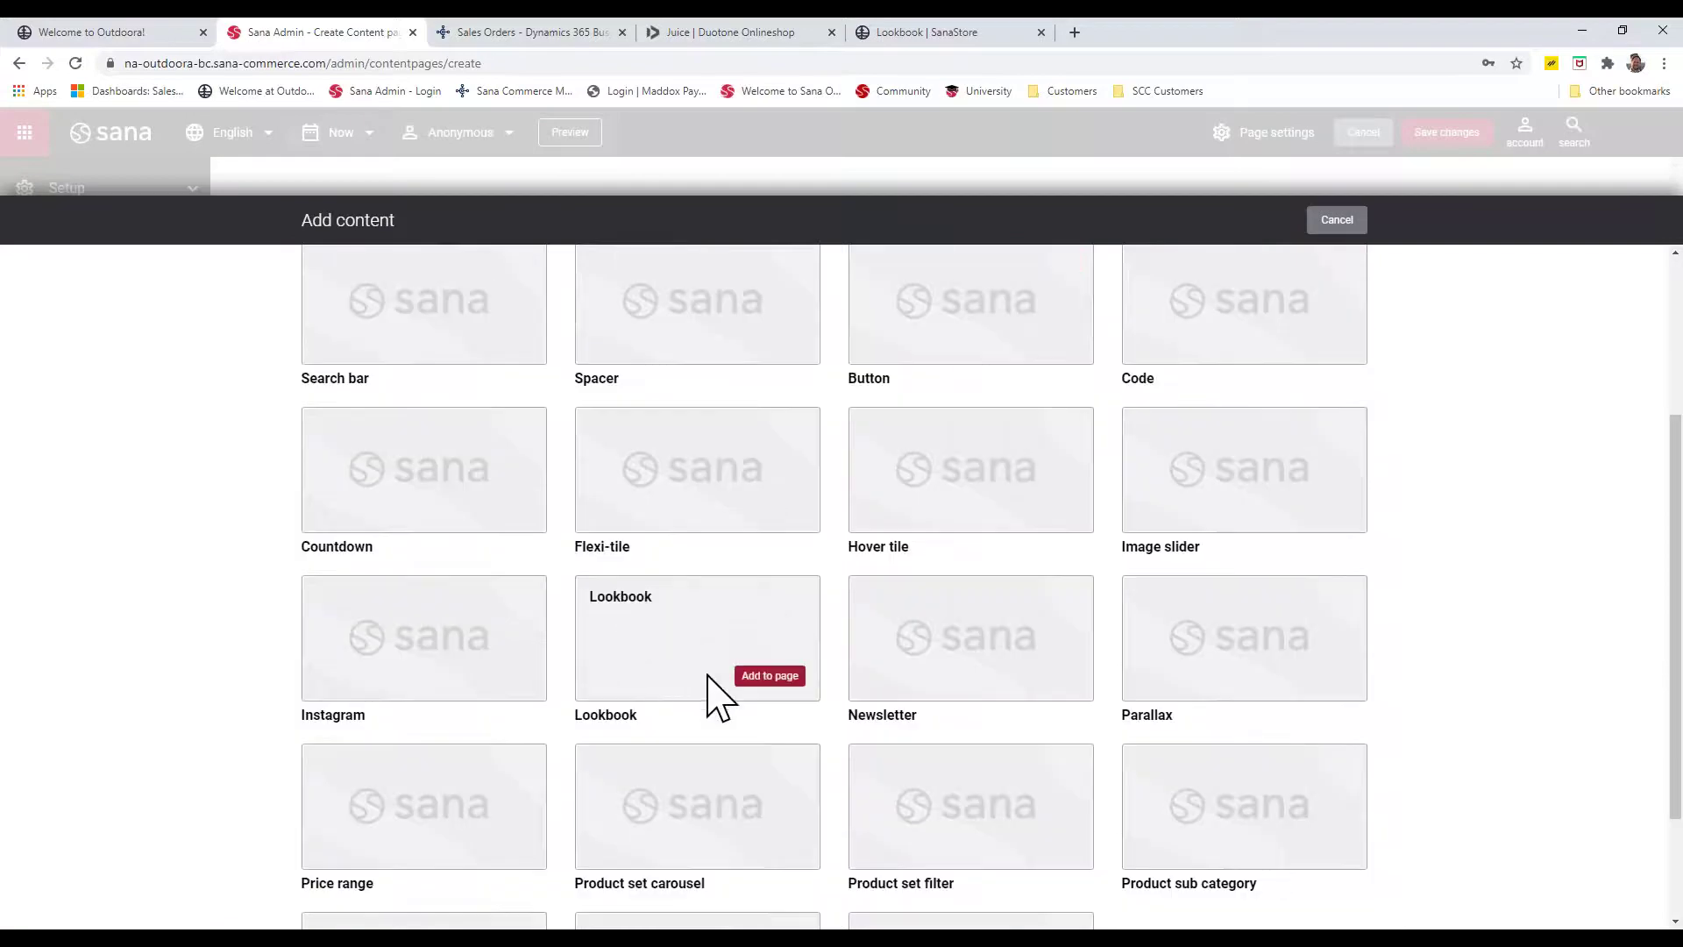
{"action": "left_click", "coordinate": [770, 676]}
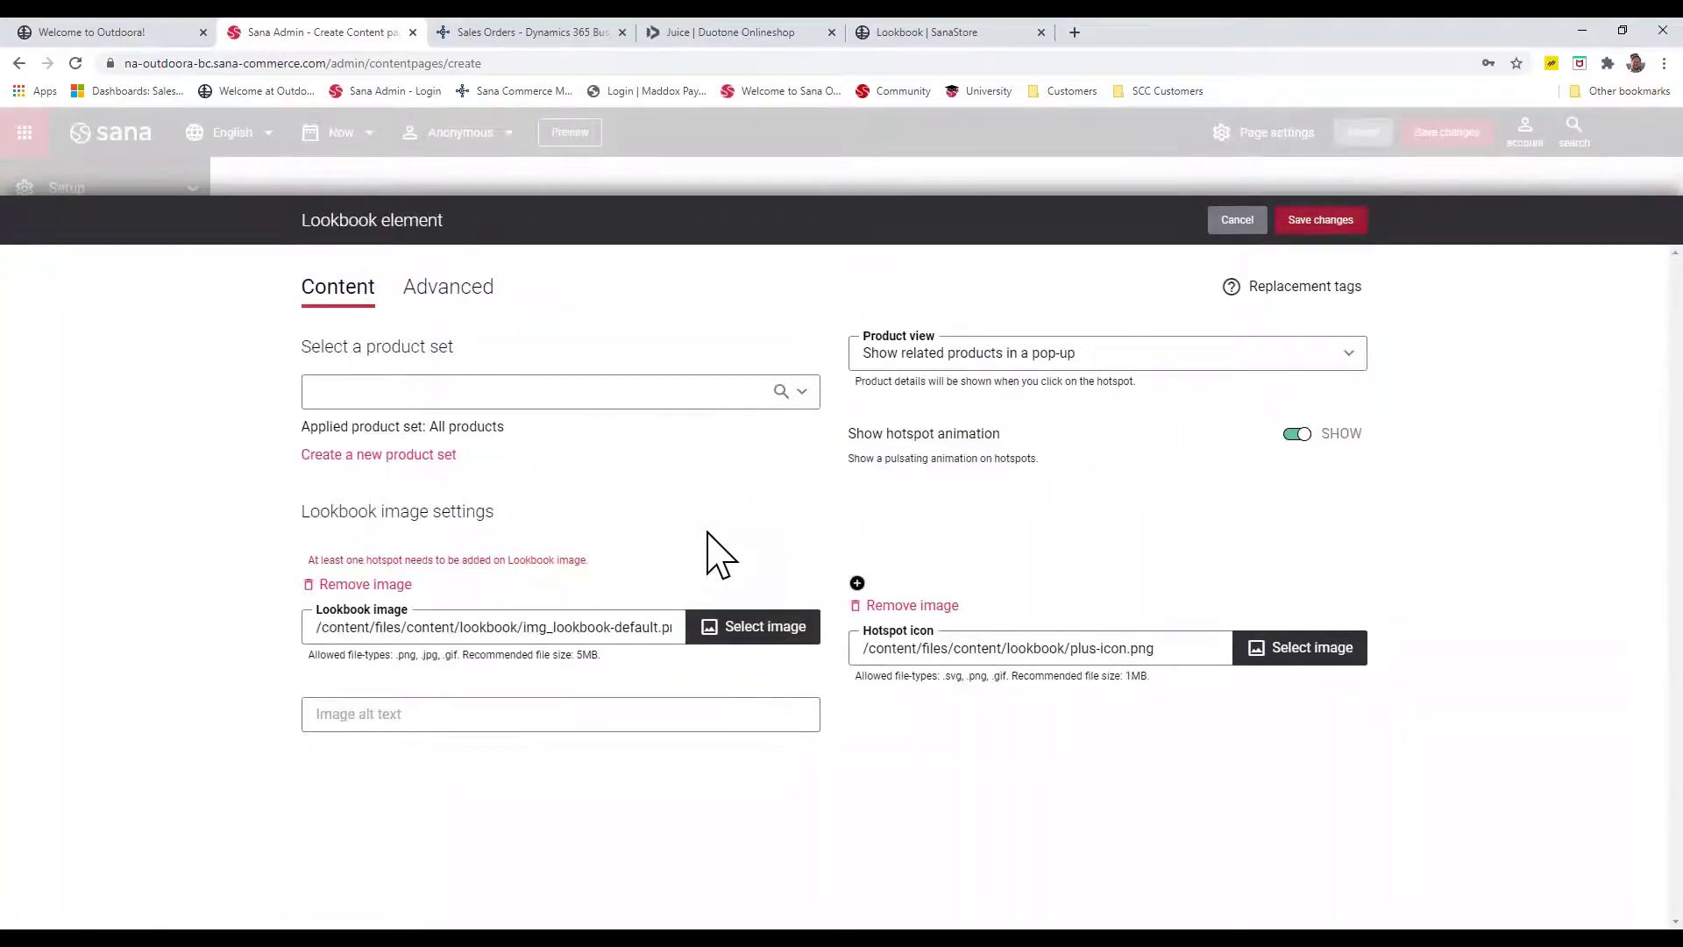
View the product pop-up of the plant in the yellow pot on the Outdoora Lookbook page, and revisit Duotone's Juice 2021 spare parts page
{"action": "left_click", "coordinate": [93, 32]}
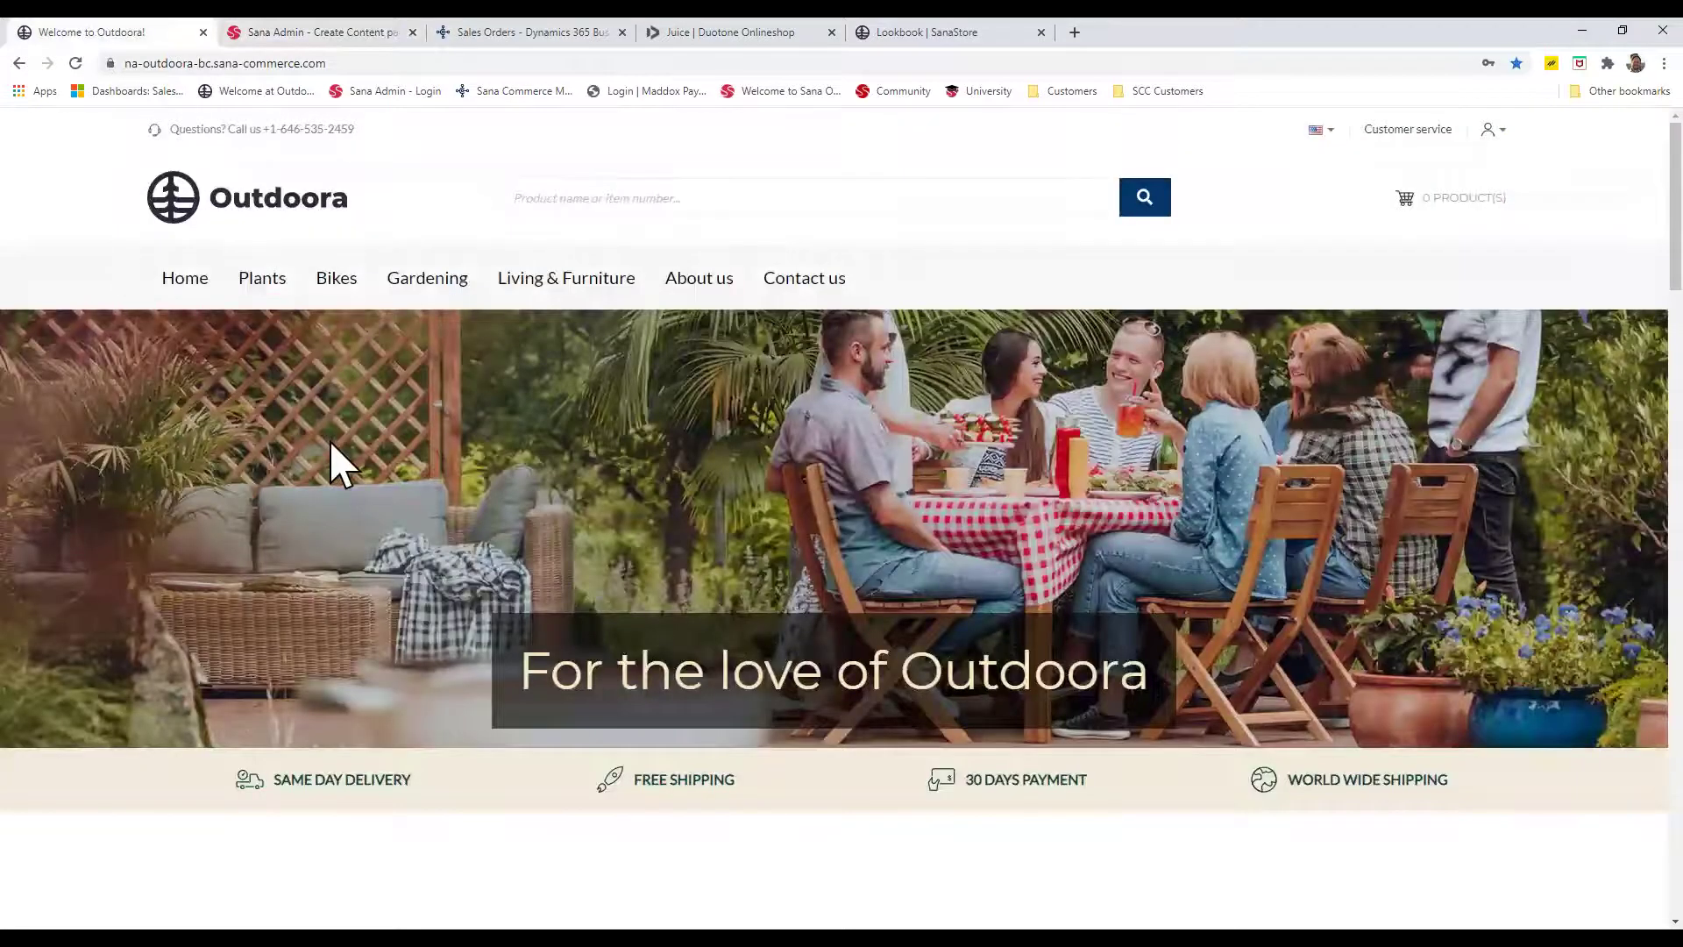
{"action": "key", "text": "ctrl+5"}
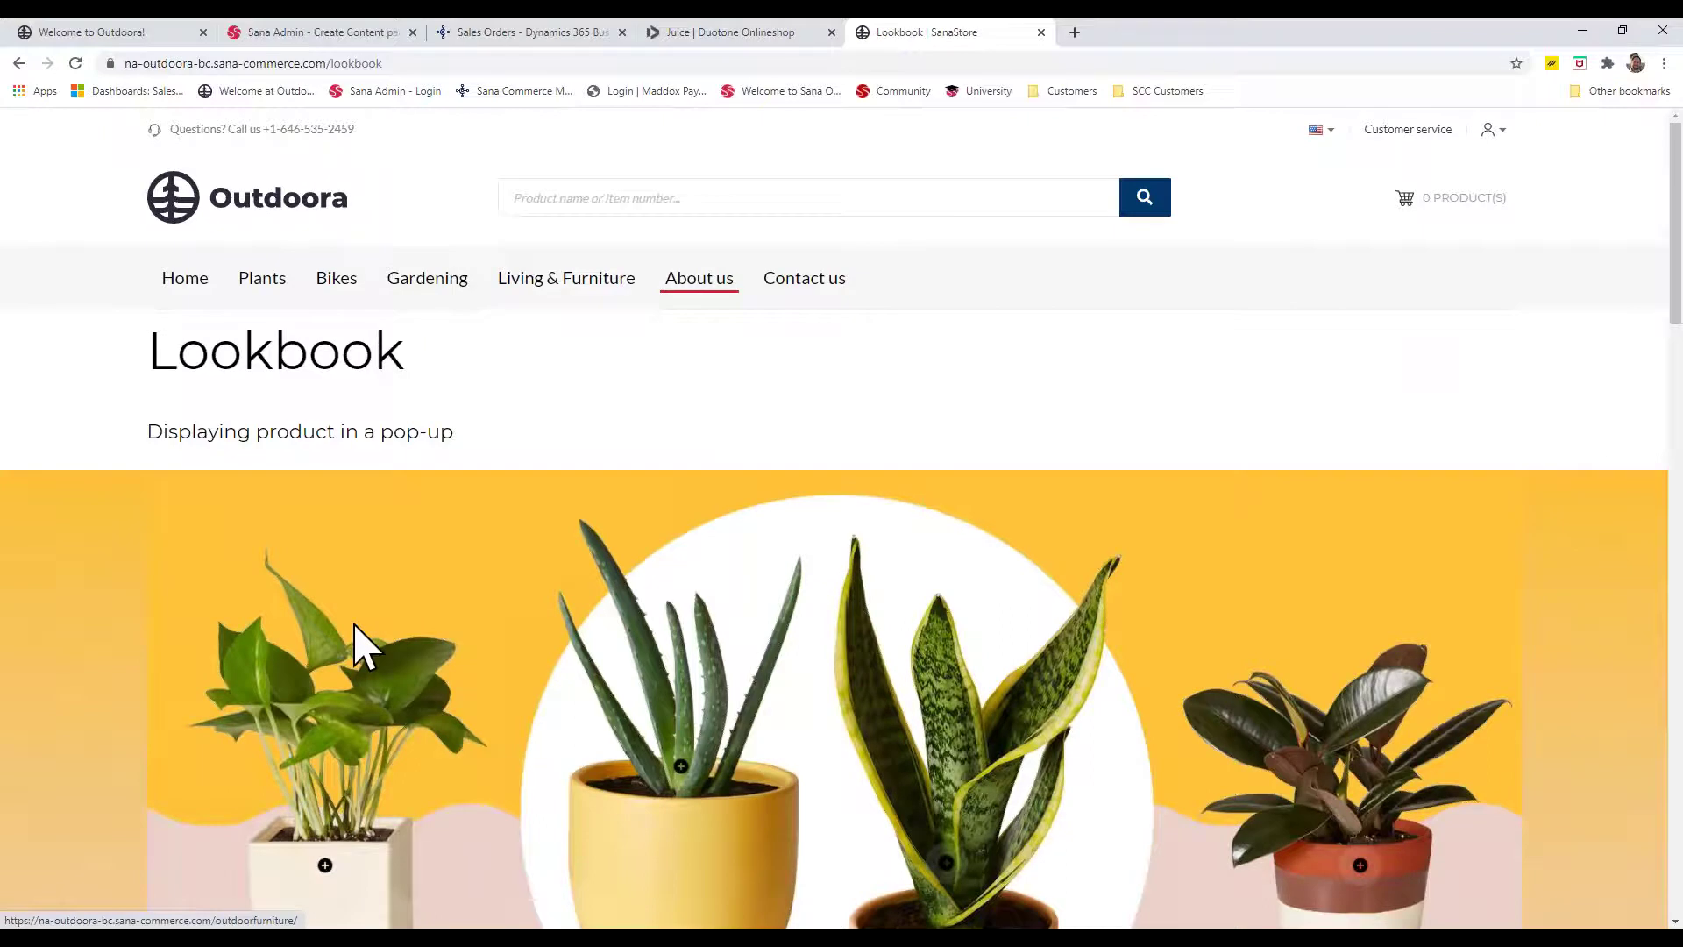
{"action": "scroll", "coordinate": [682, 711], "scroll_direction": "down", "scroll_amount": 1}
{"action": "left_click", "coordinate": [681, 680]}
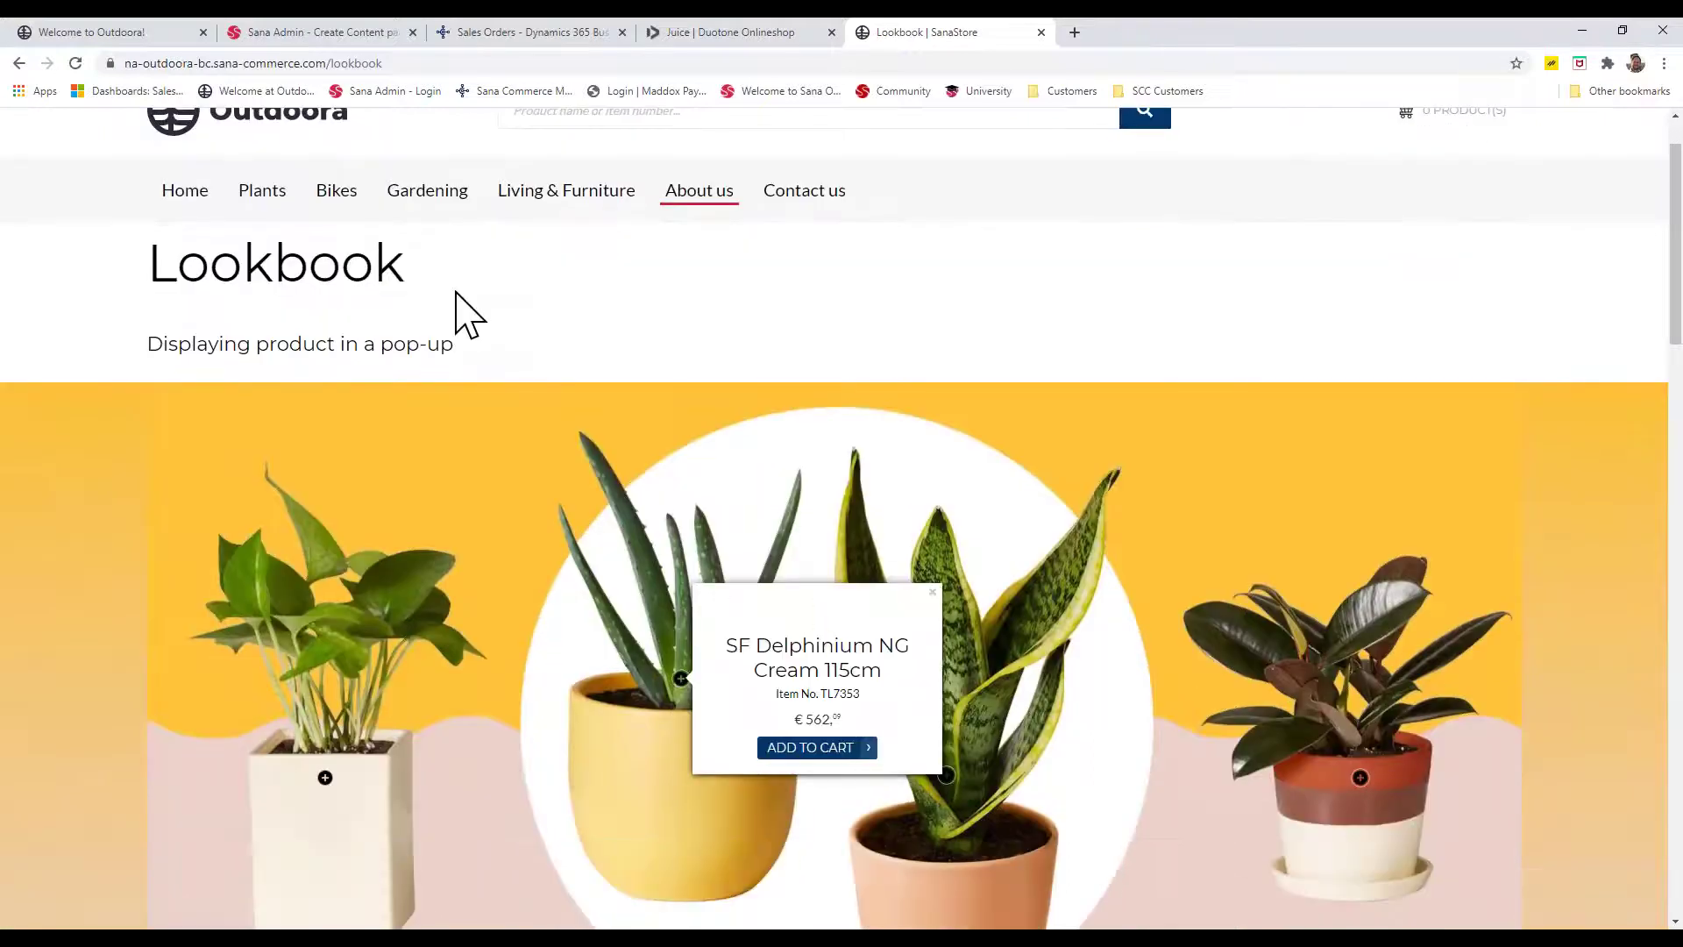
{"action": "left_click", "coordinate": [161, 23]}
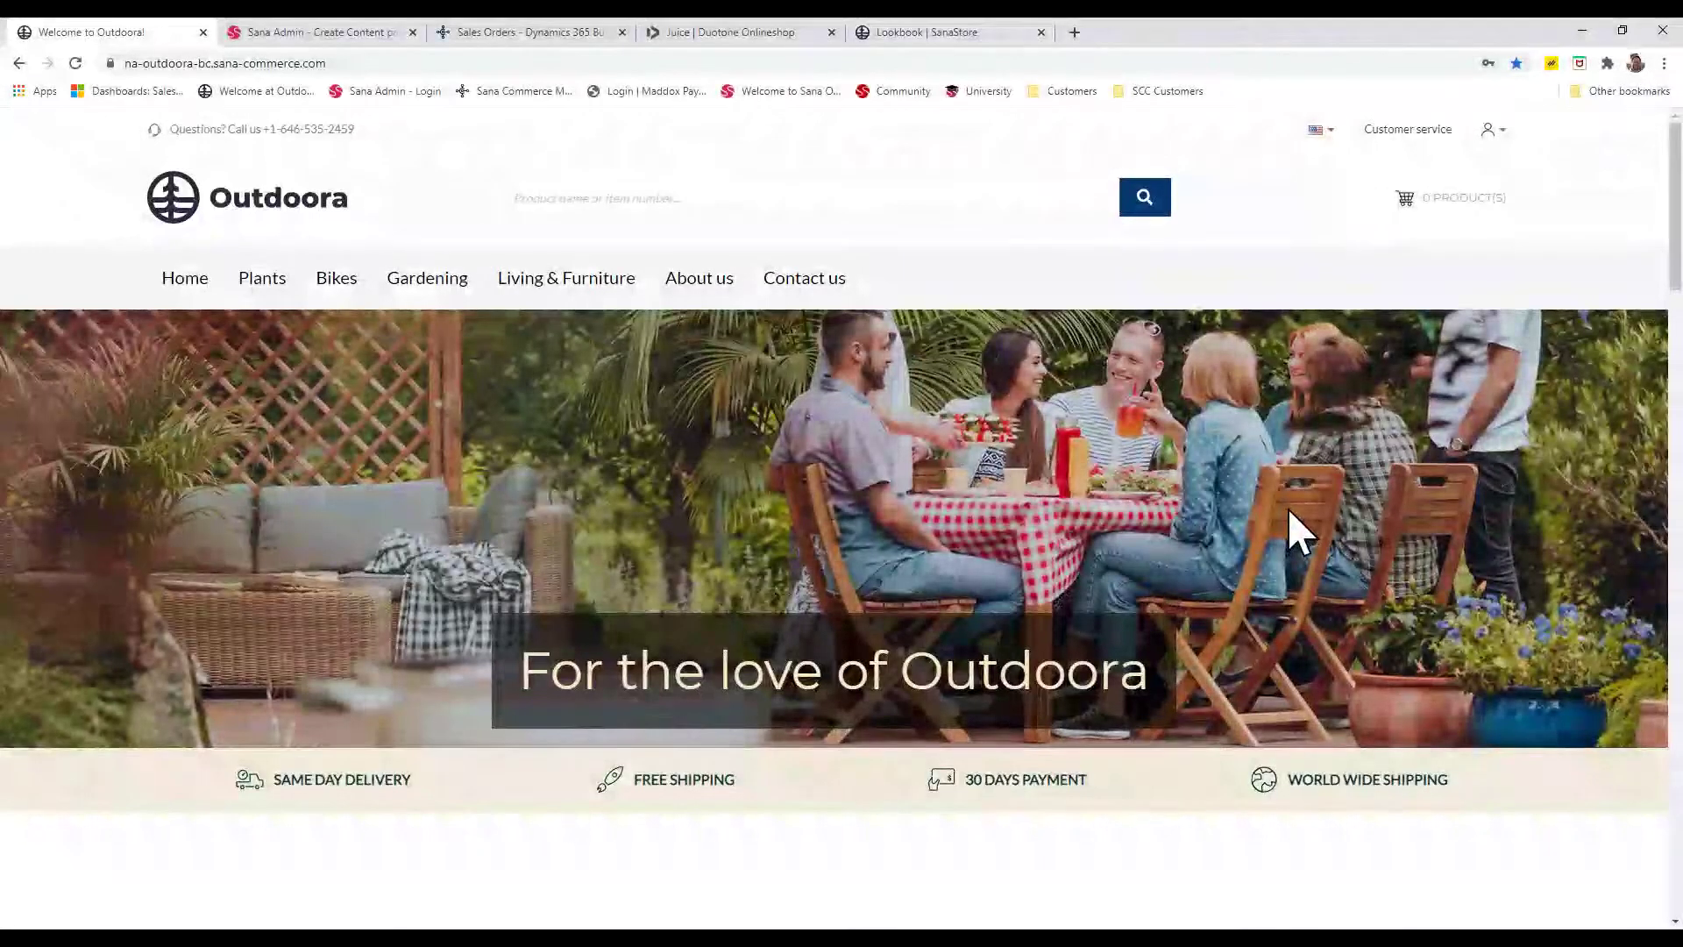
{"action": "left_click", "coordinate": [688, 33]}
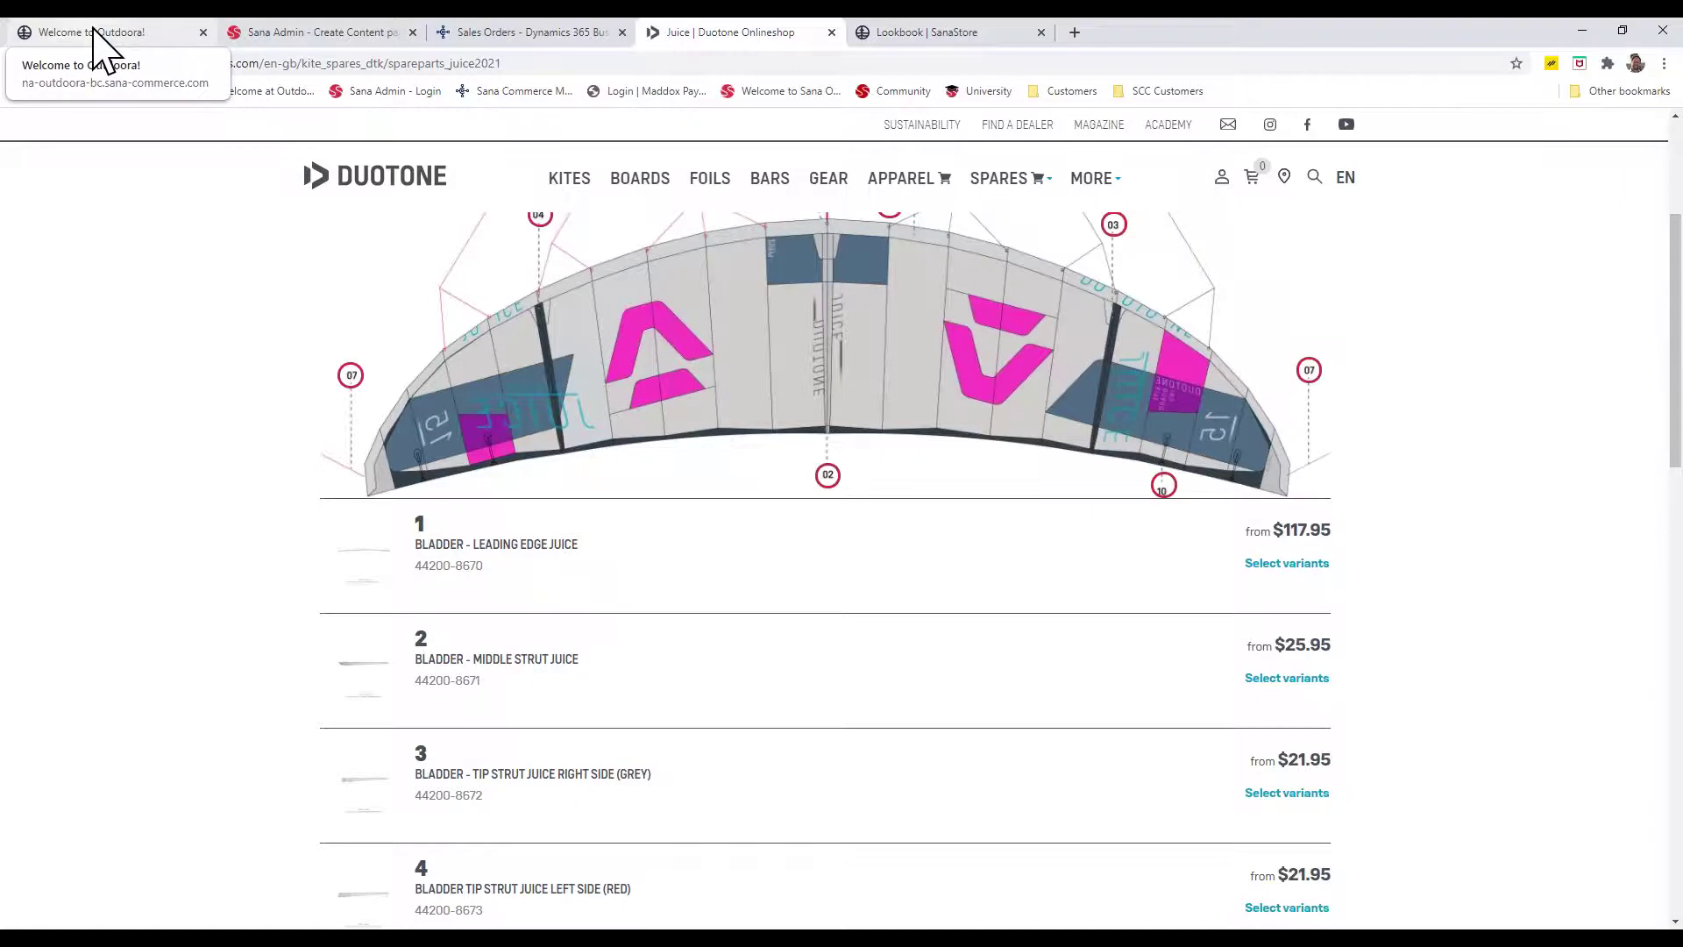
Back in Sana Admin, set the Lookbook element's image to dough-chunker.jpg from the My Content folder
{"action": "left_click", "coordinate": [263, 34]}
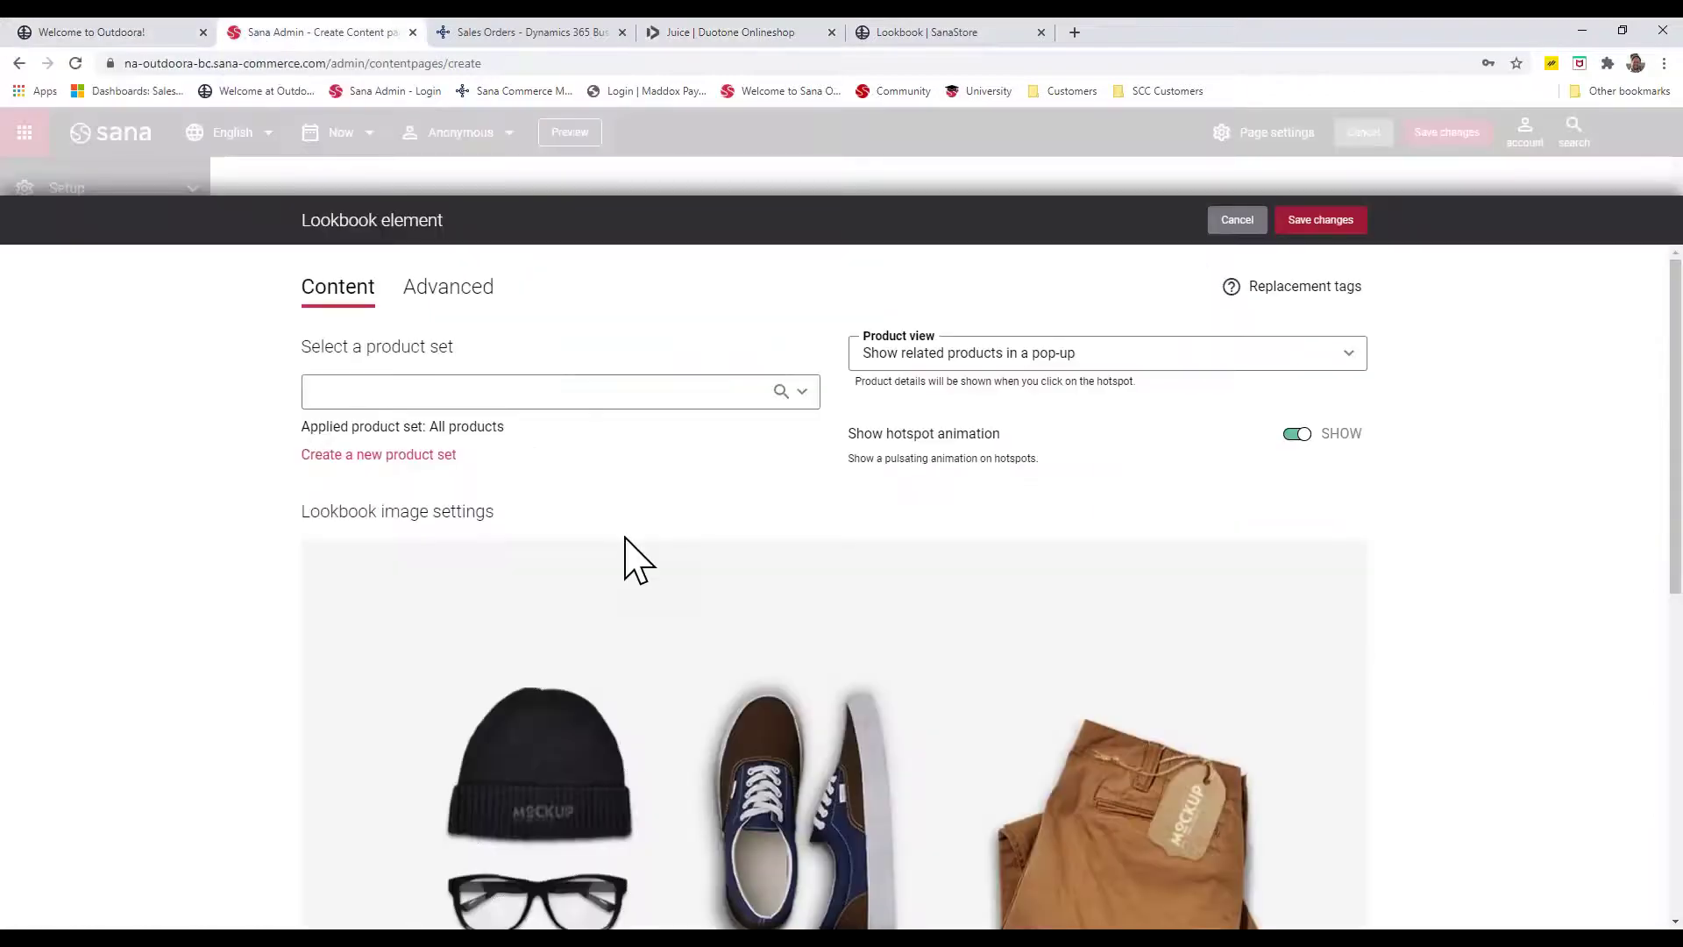
{"action": "scroll", "coordinate": [625, 537], "scroll_direction": "down", "scroll_amount": 6}
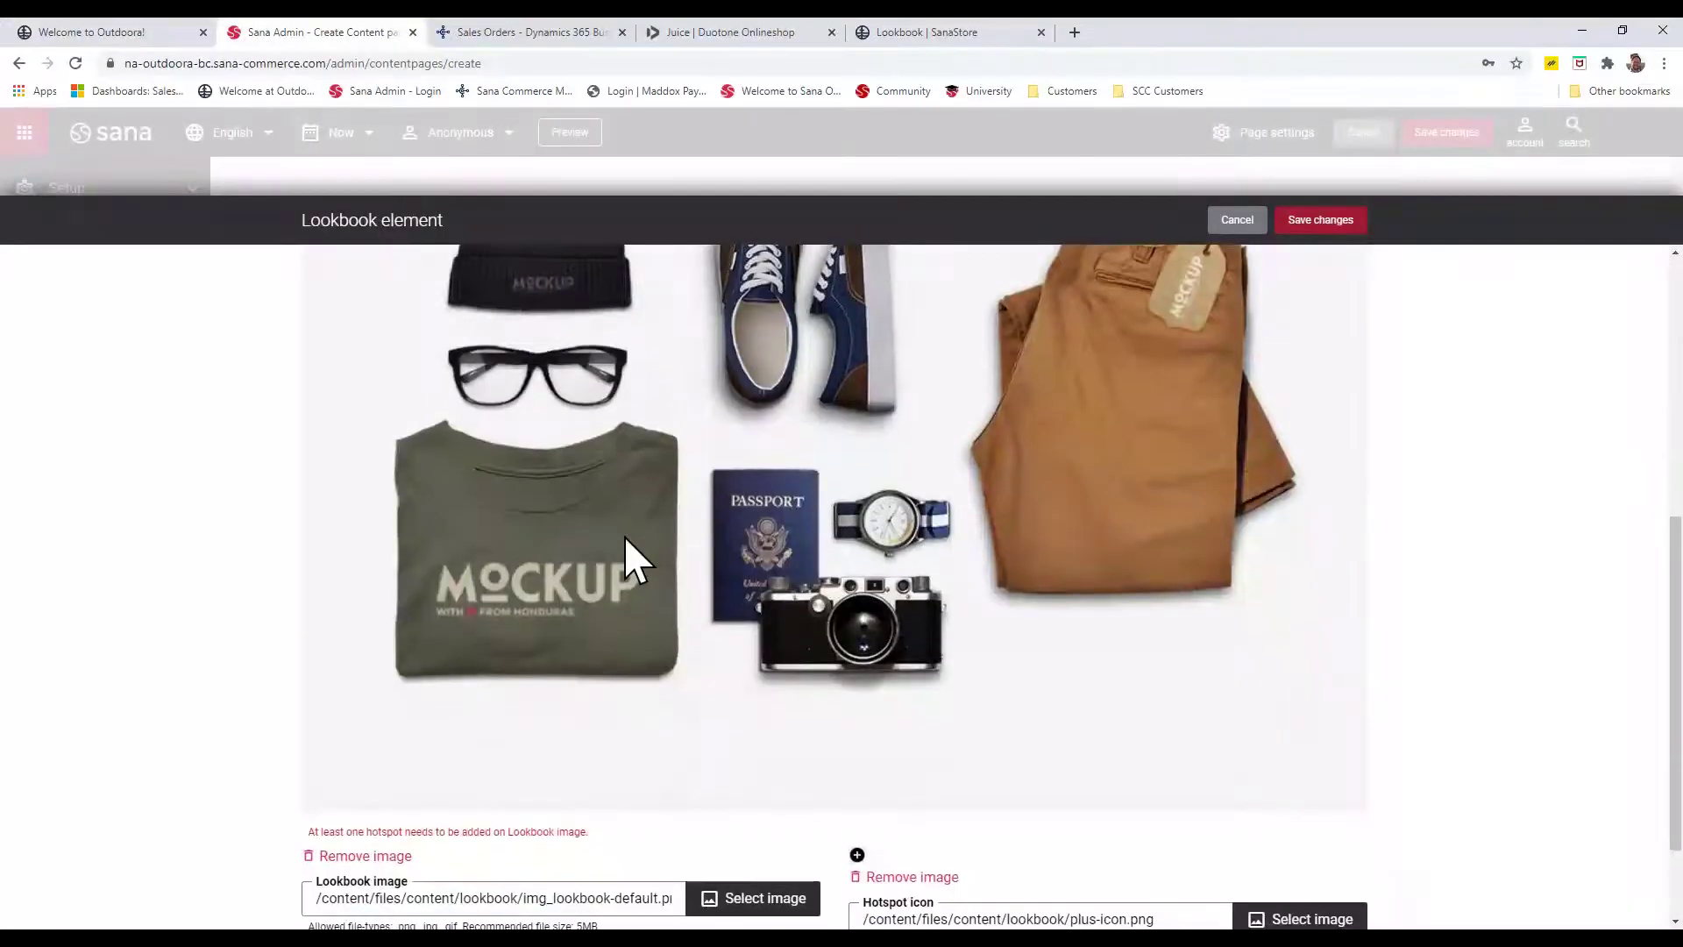
{"action": "scroll", "coordinate": [625, 538], "scroll_direction": "down", "scroll_amount": 2}
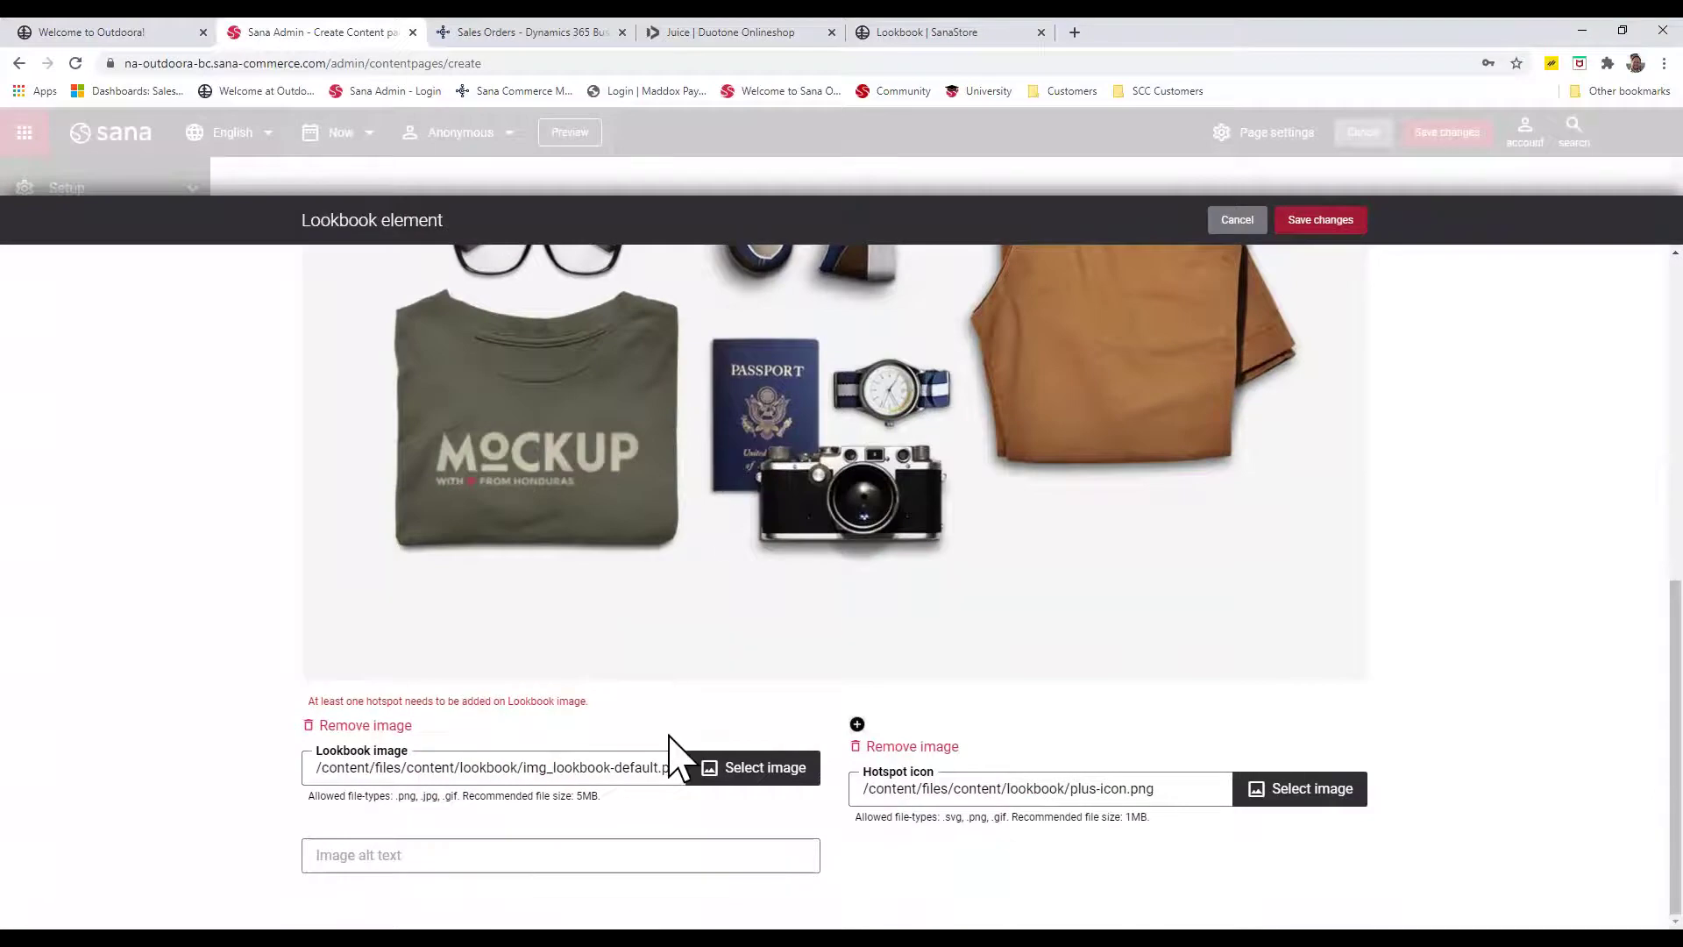
{"action": "left_click", "coordinate": [741, 782]}
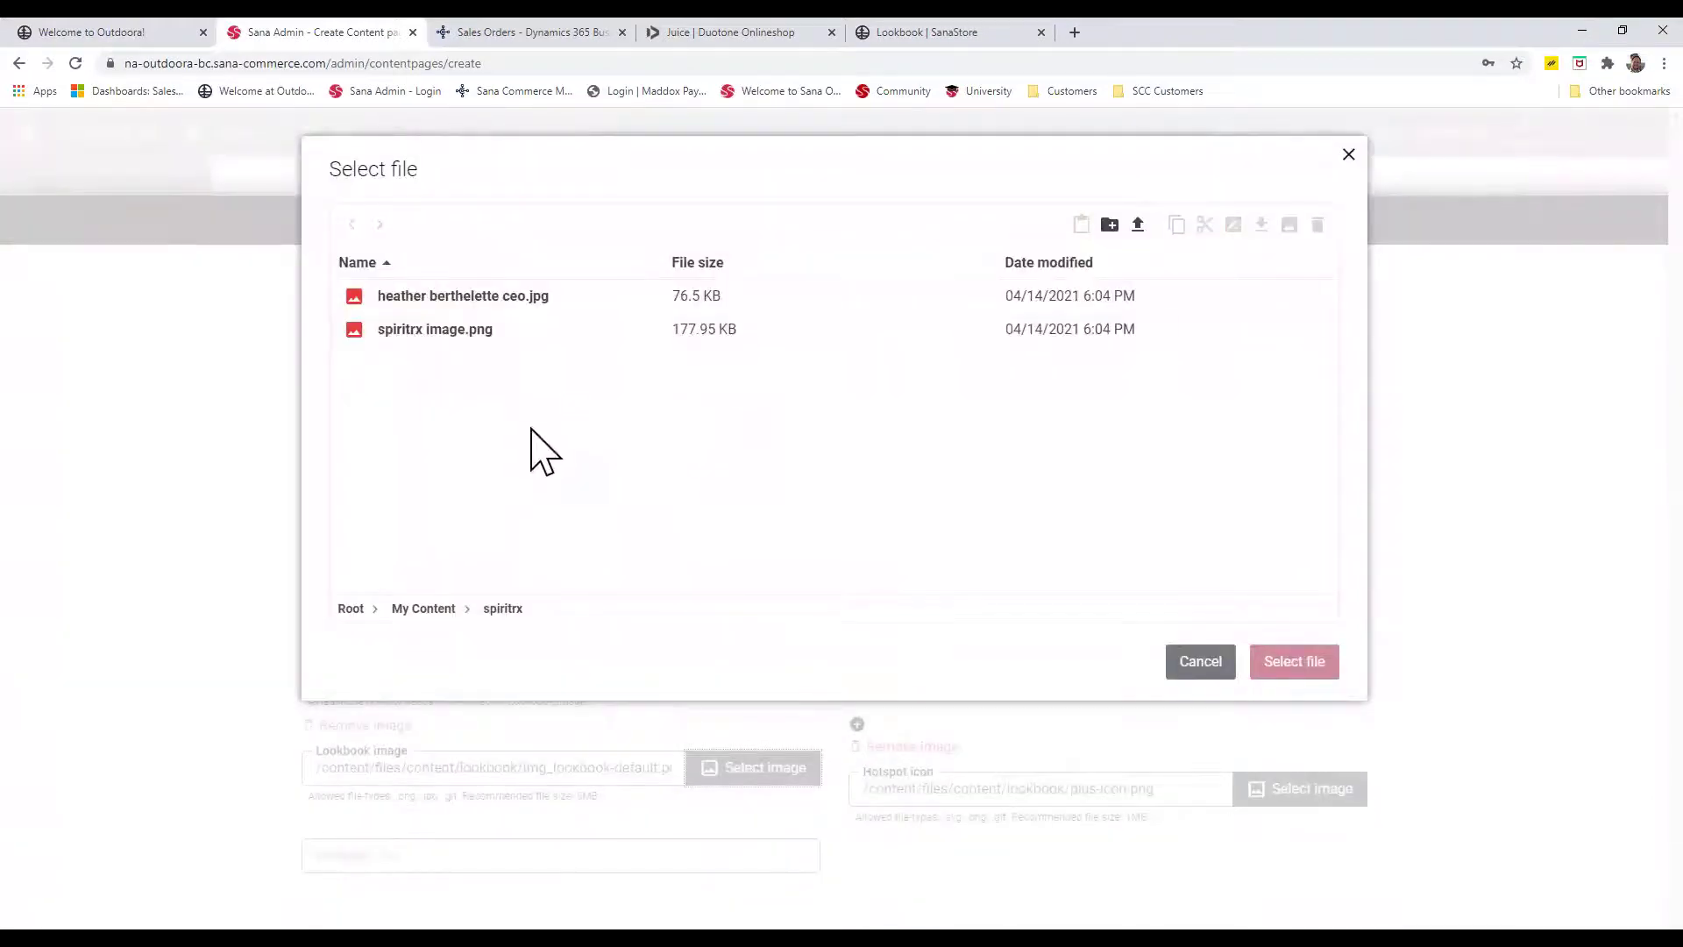
{"action": "left_click", "coordinate": [412, 610]}
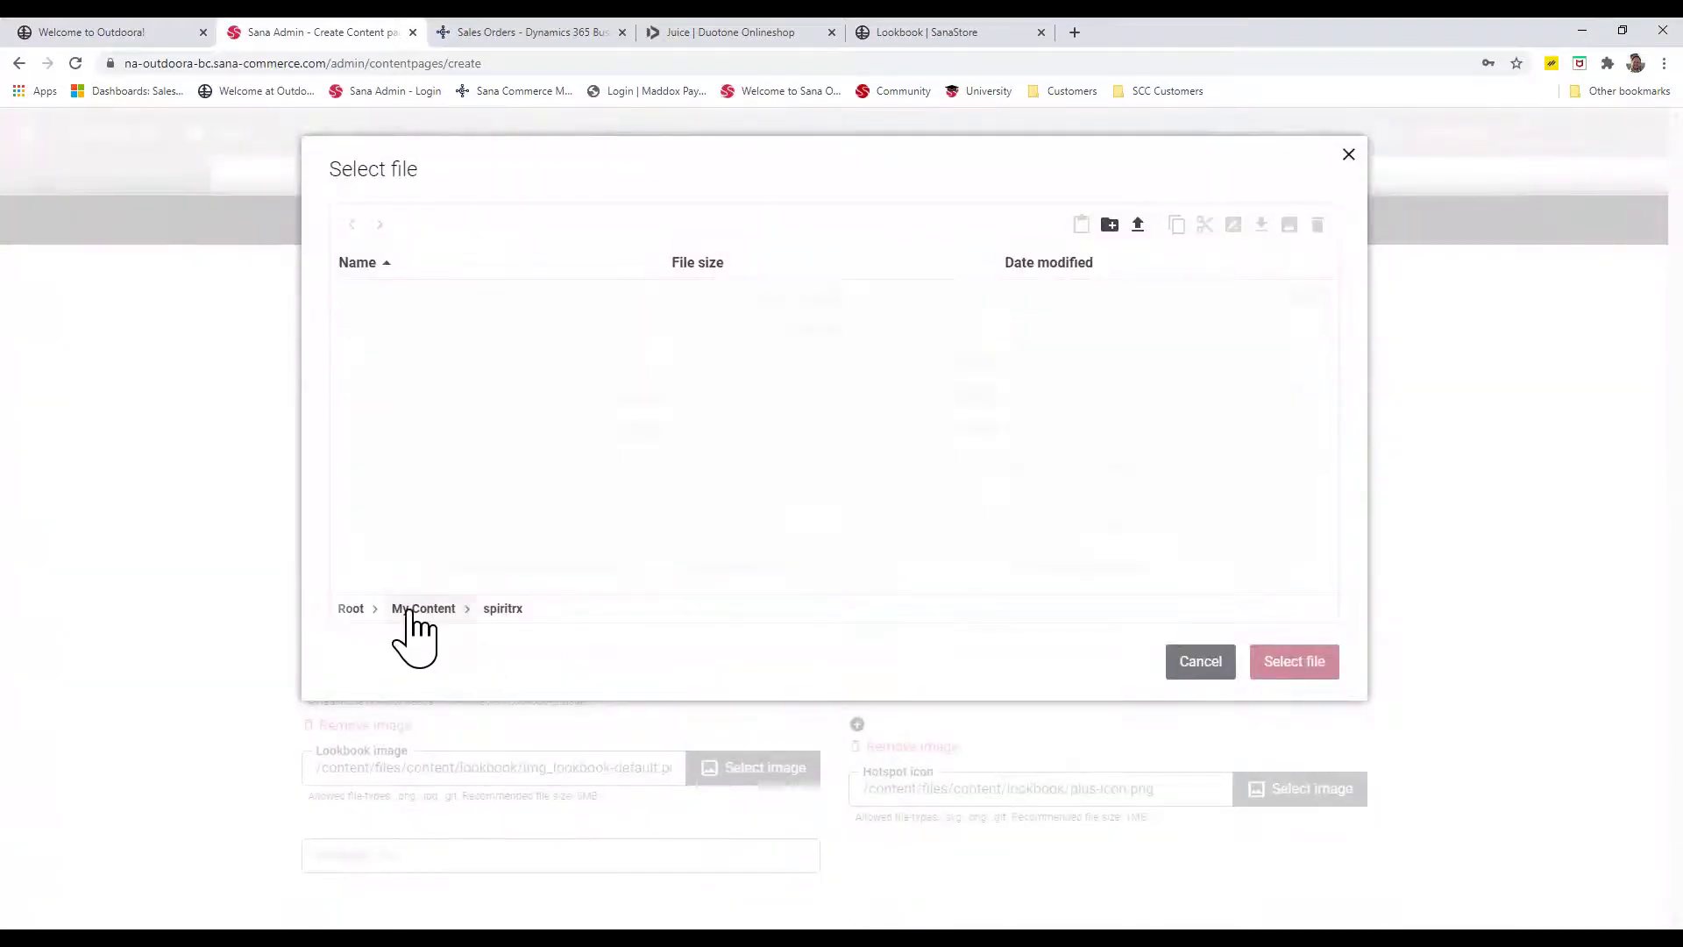
{"action": "scroll", "coordinate": [481, 482], "scroll_direction": "down", "scroll_amount": 7}
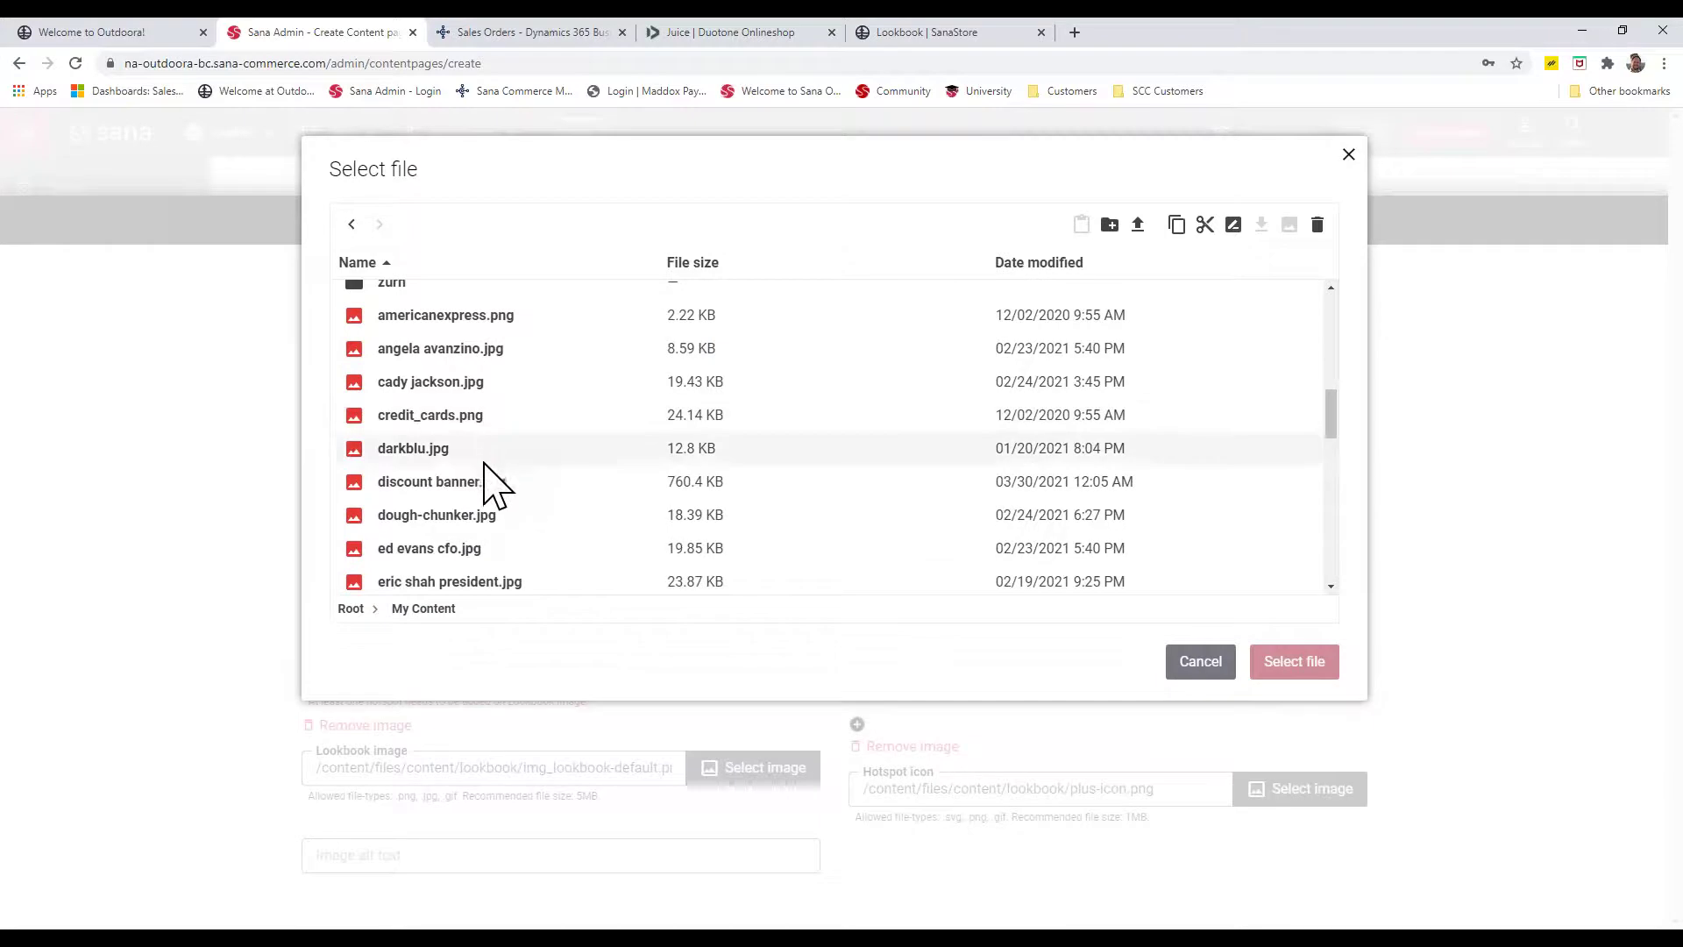
{"action": "left_click", "coordinate": [481, 519]}
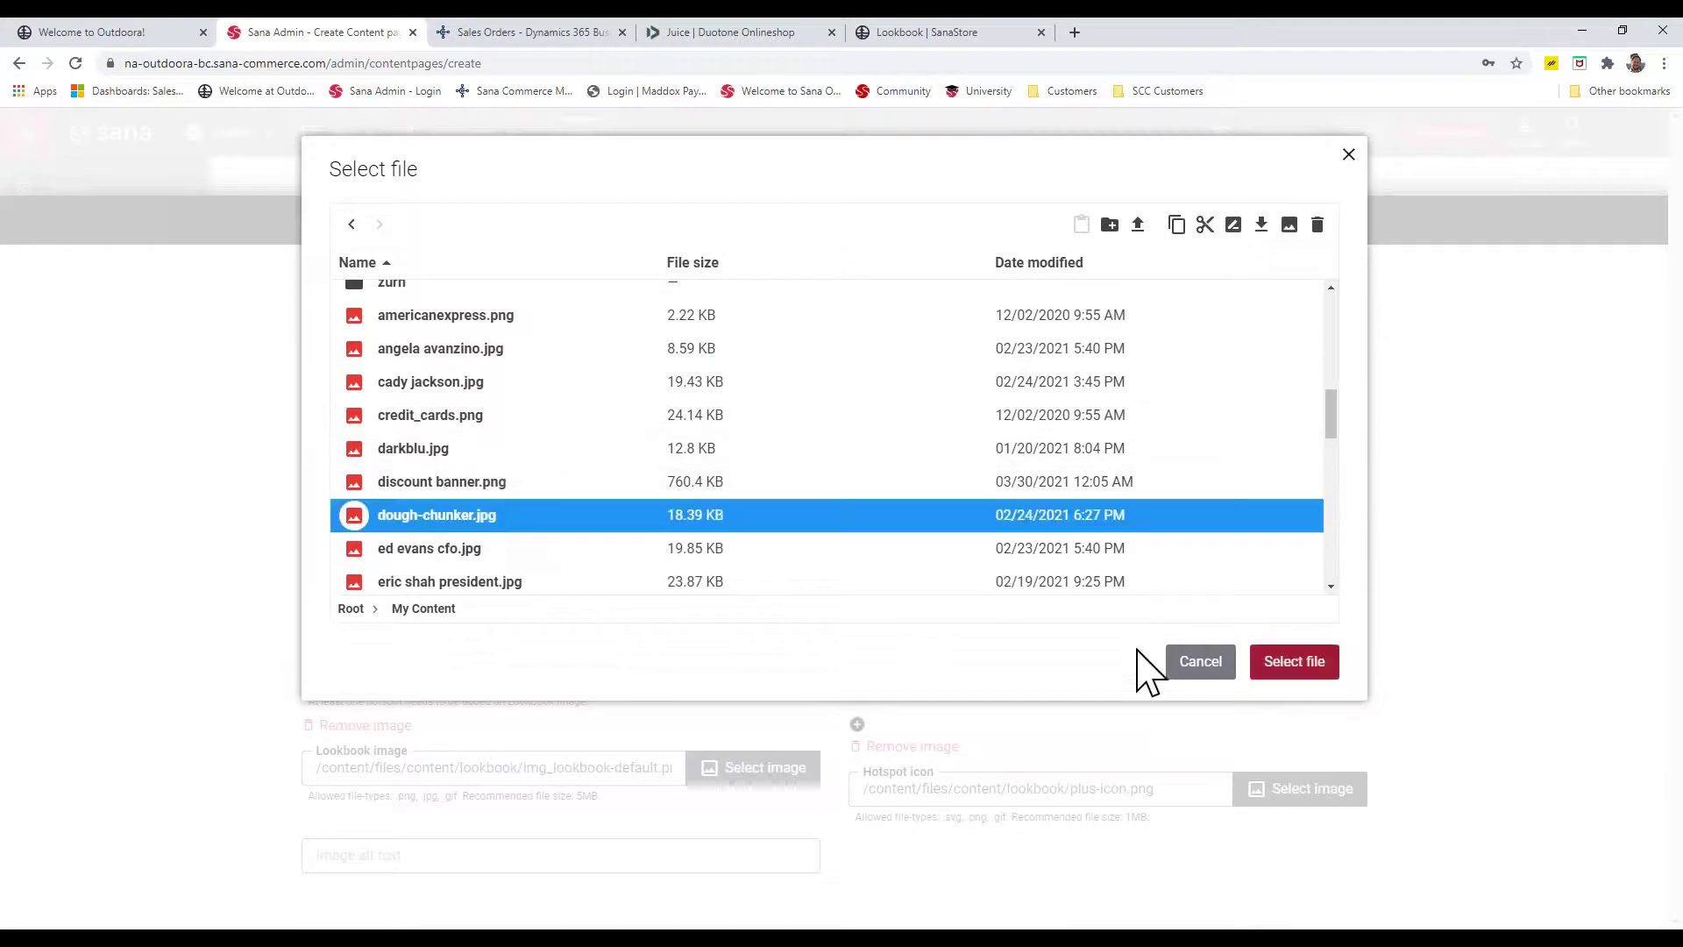
{"action": "left_click", "coordinate": [1279, 668]}
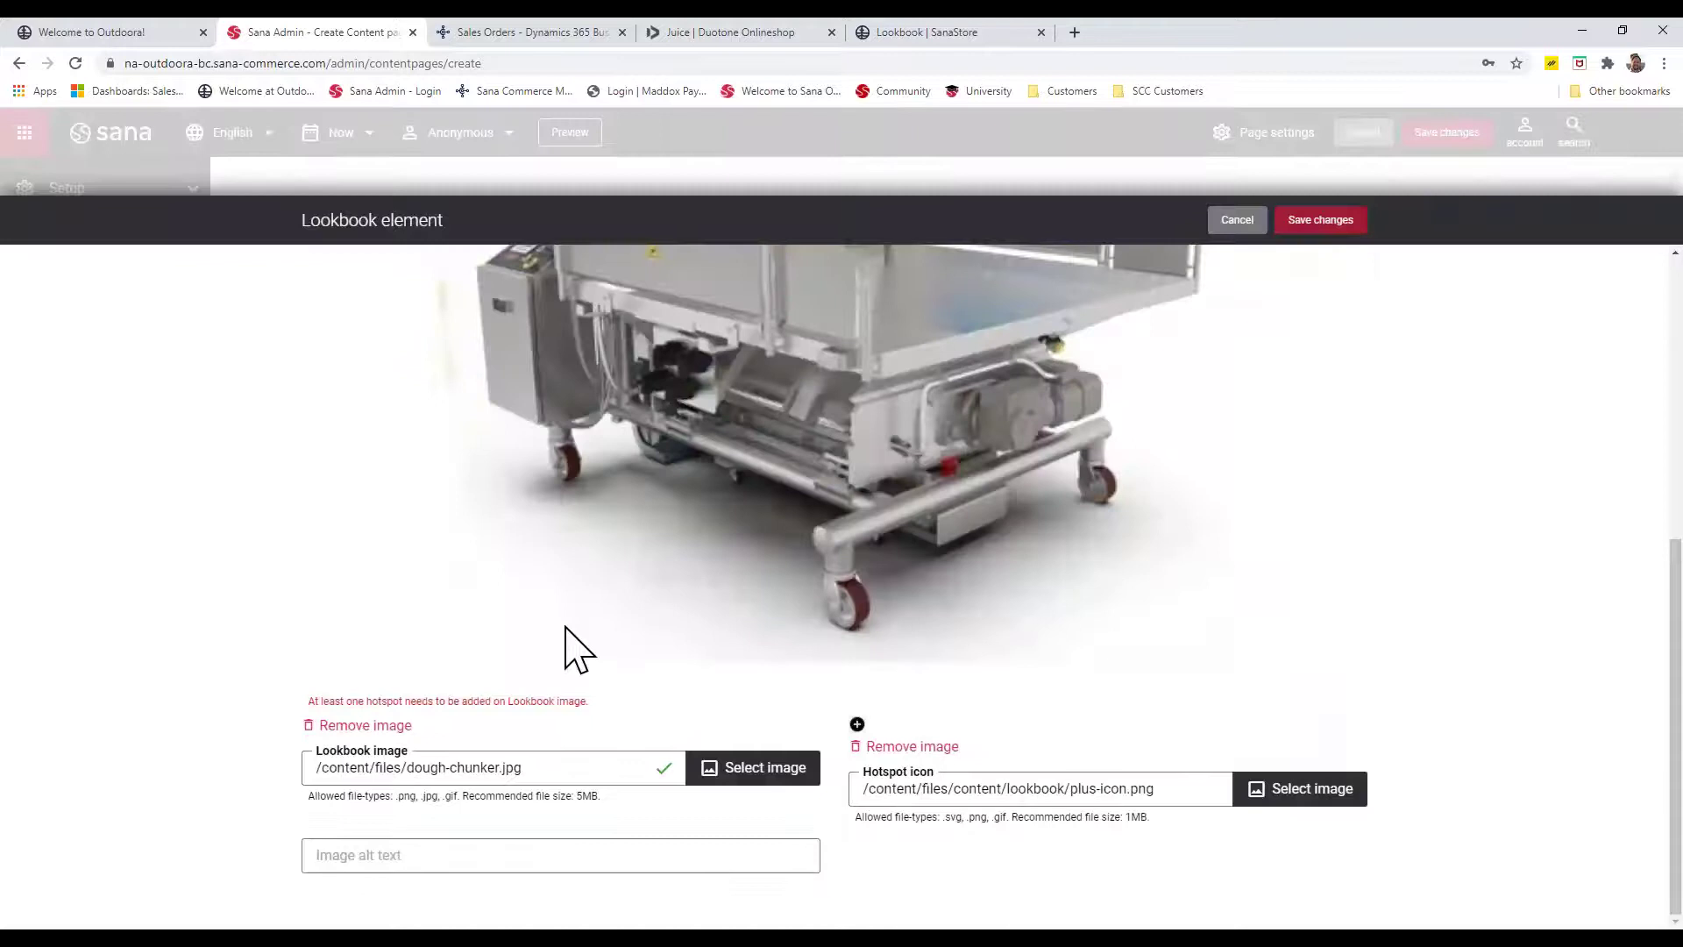
{"action": "scroll", "coordinate": [565, 627], "scroll_direction": "up", "scroll_amount": 3}
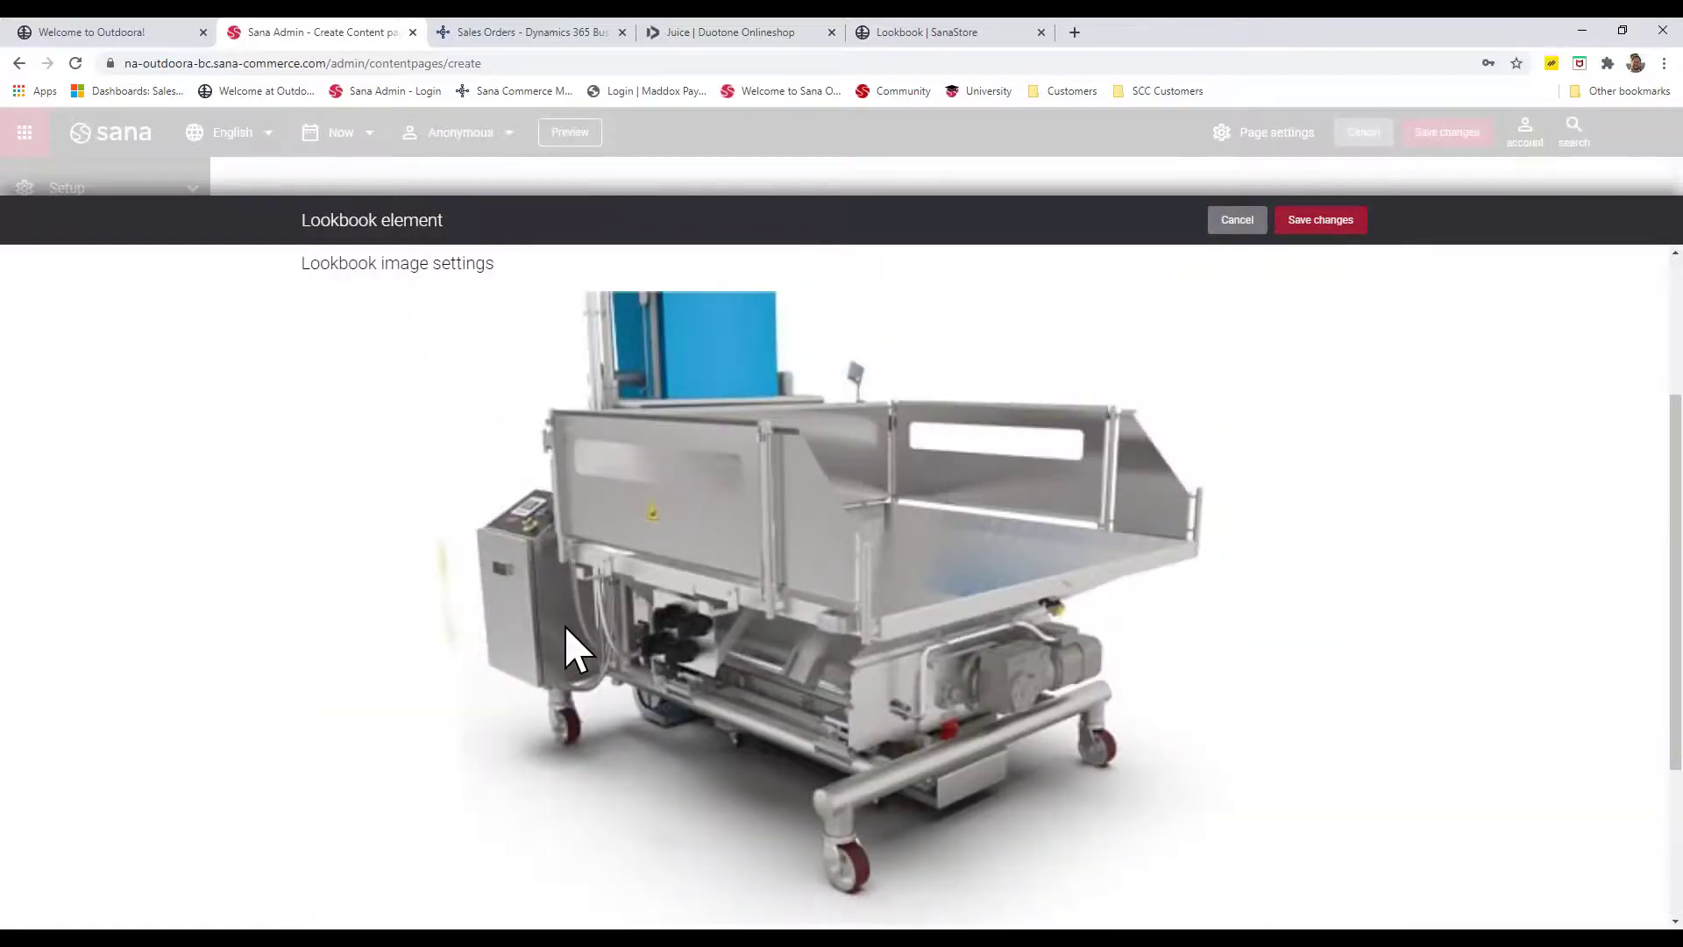
Revisit the Lookbook page's list-view mower diagram and open the shopping cart on the Outdoora storefront
{"action": "key", "text": "ctrl+5"}
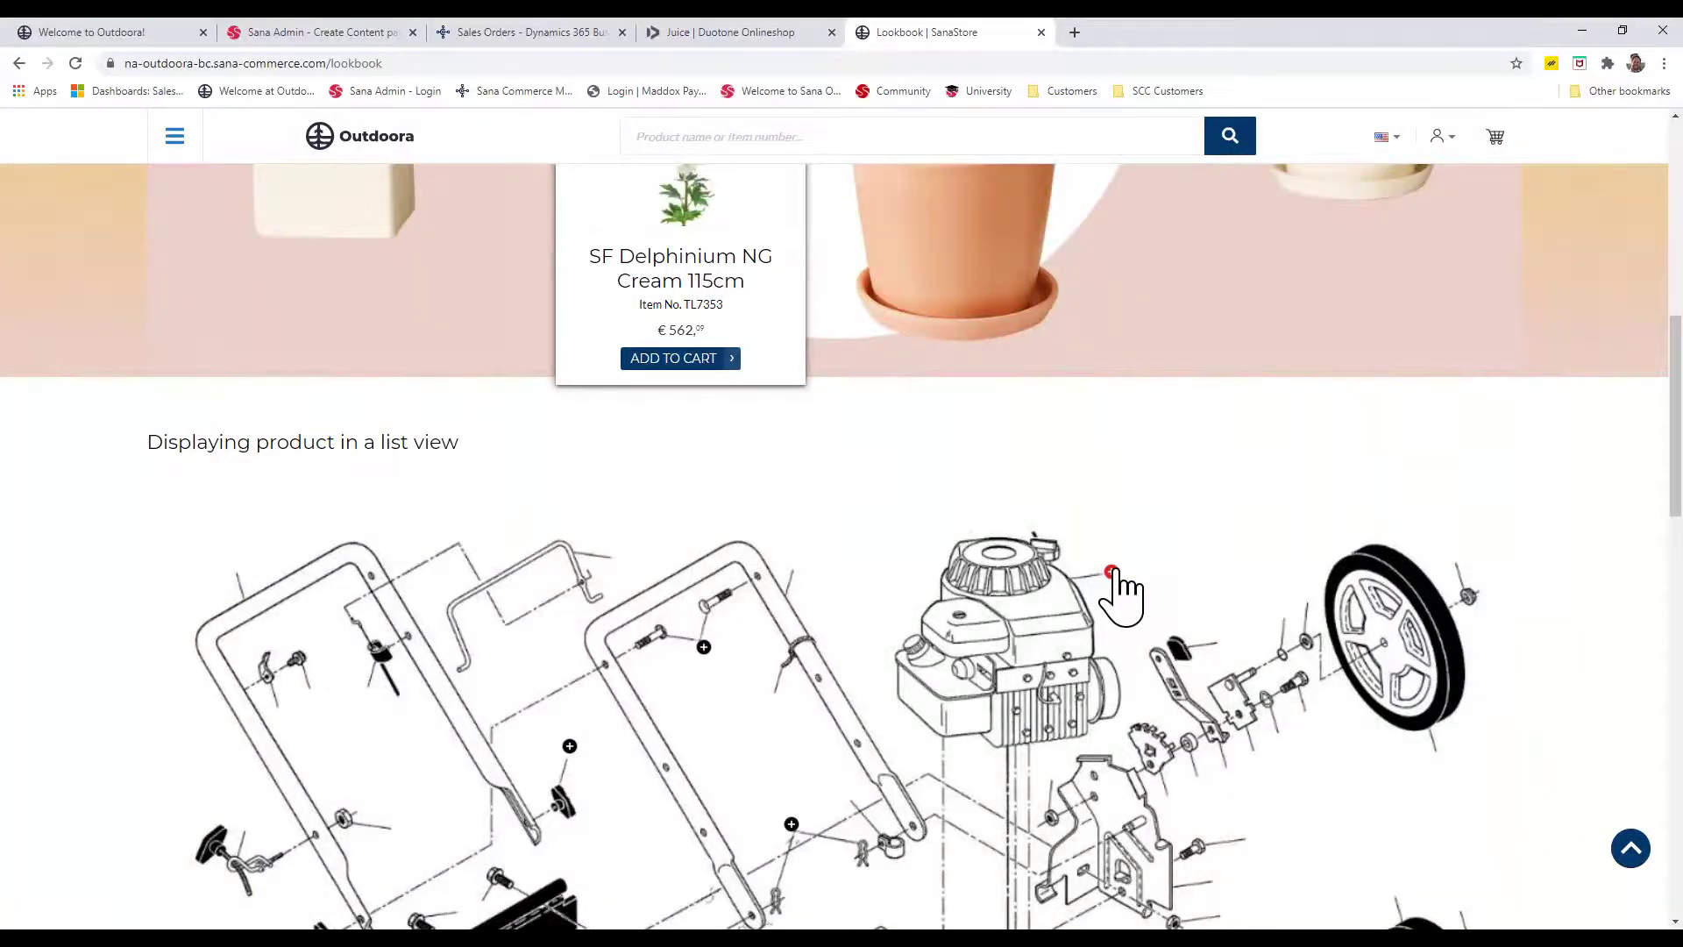
{"action": "left_click", "coordinate": [92, 32]}
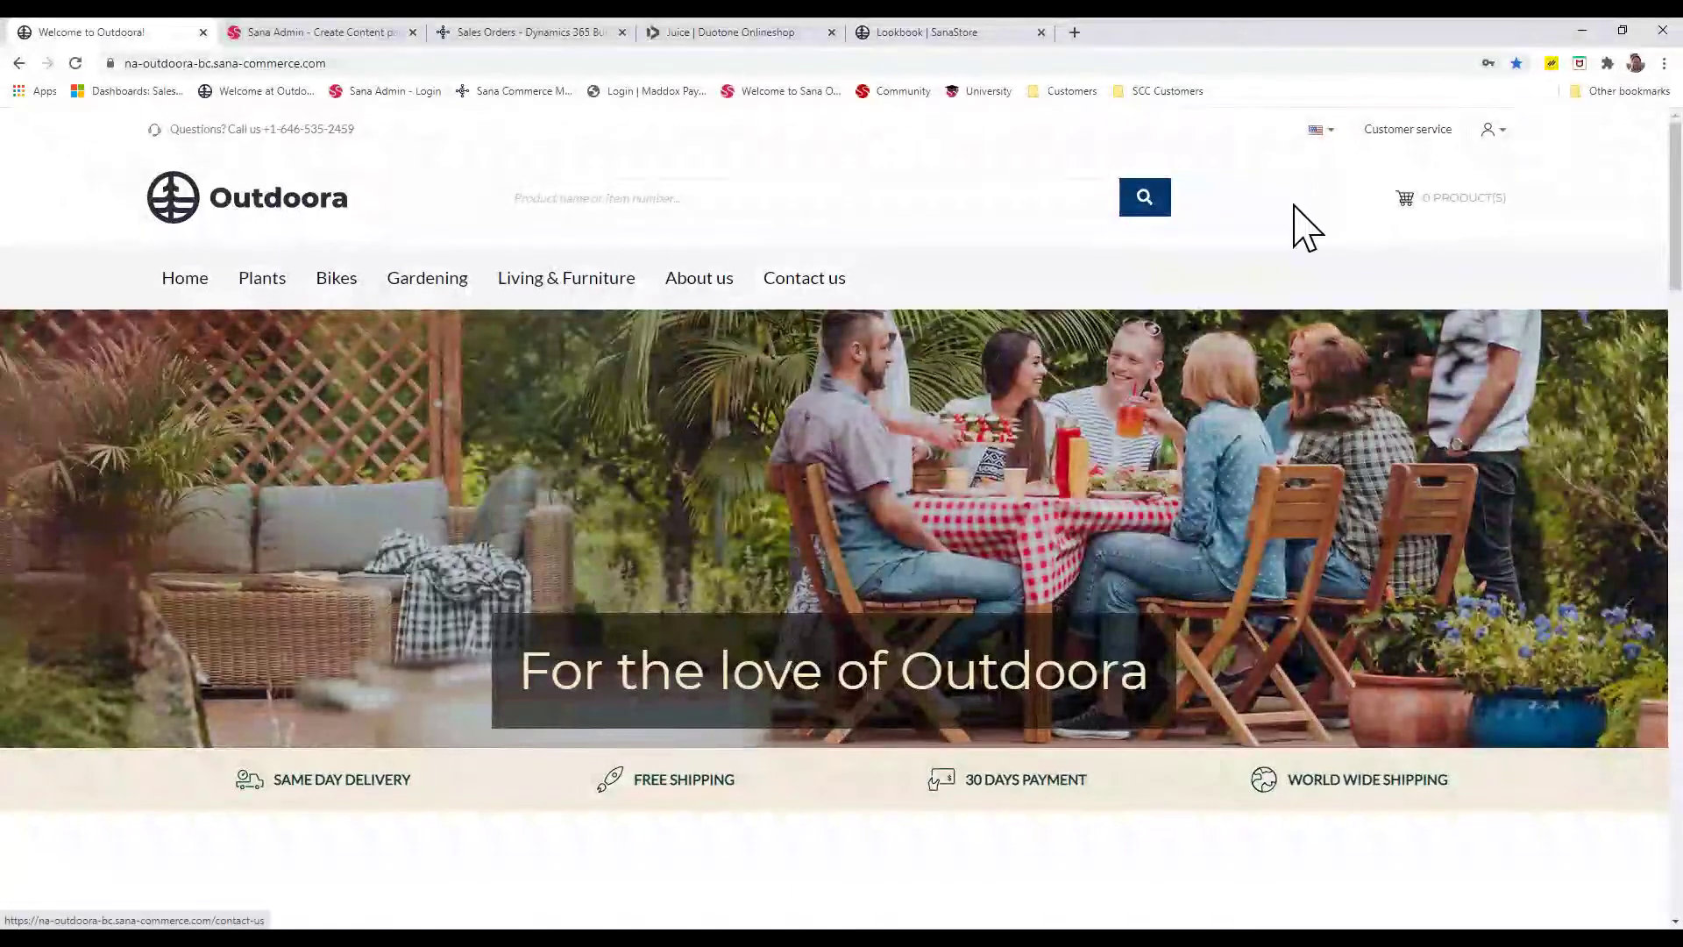
{"action": "left_click", "coordinate": [1429, 200]}
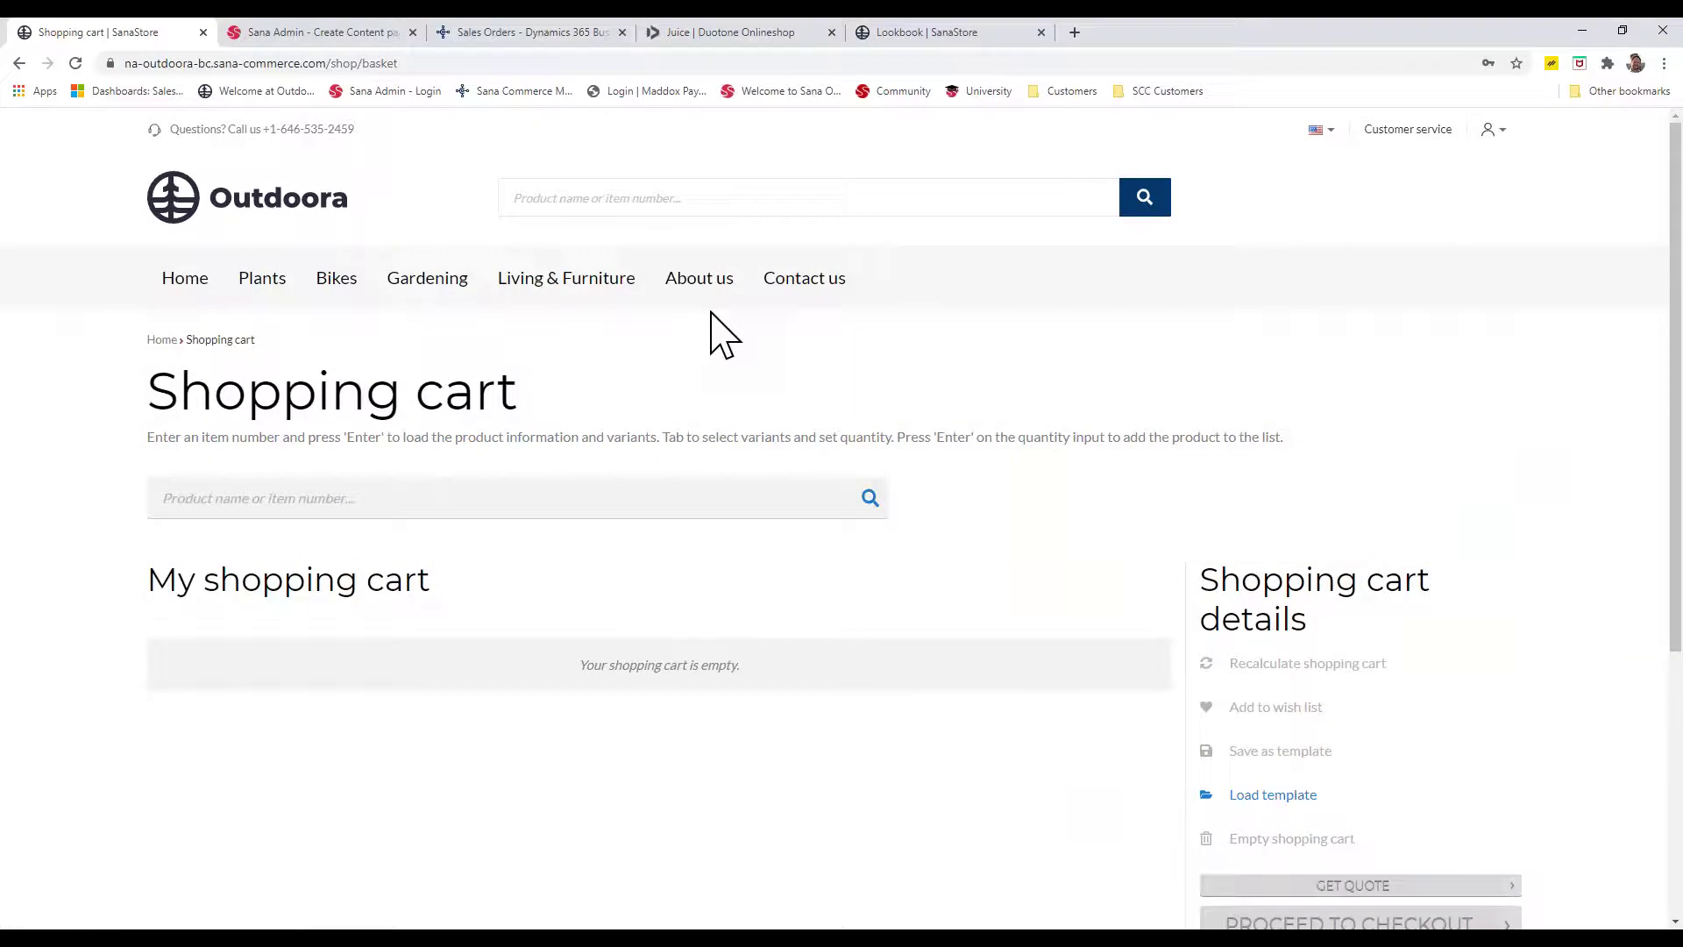
Search the shopping cart's quick-order field for "wrc" and choose ACCBS1 - SOPORTE WRC PARA BICICLETA
{"action": "left_click", "coordinate": [263, 498]}
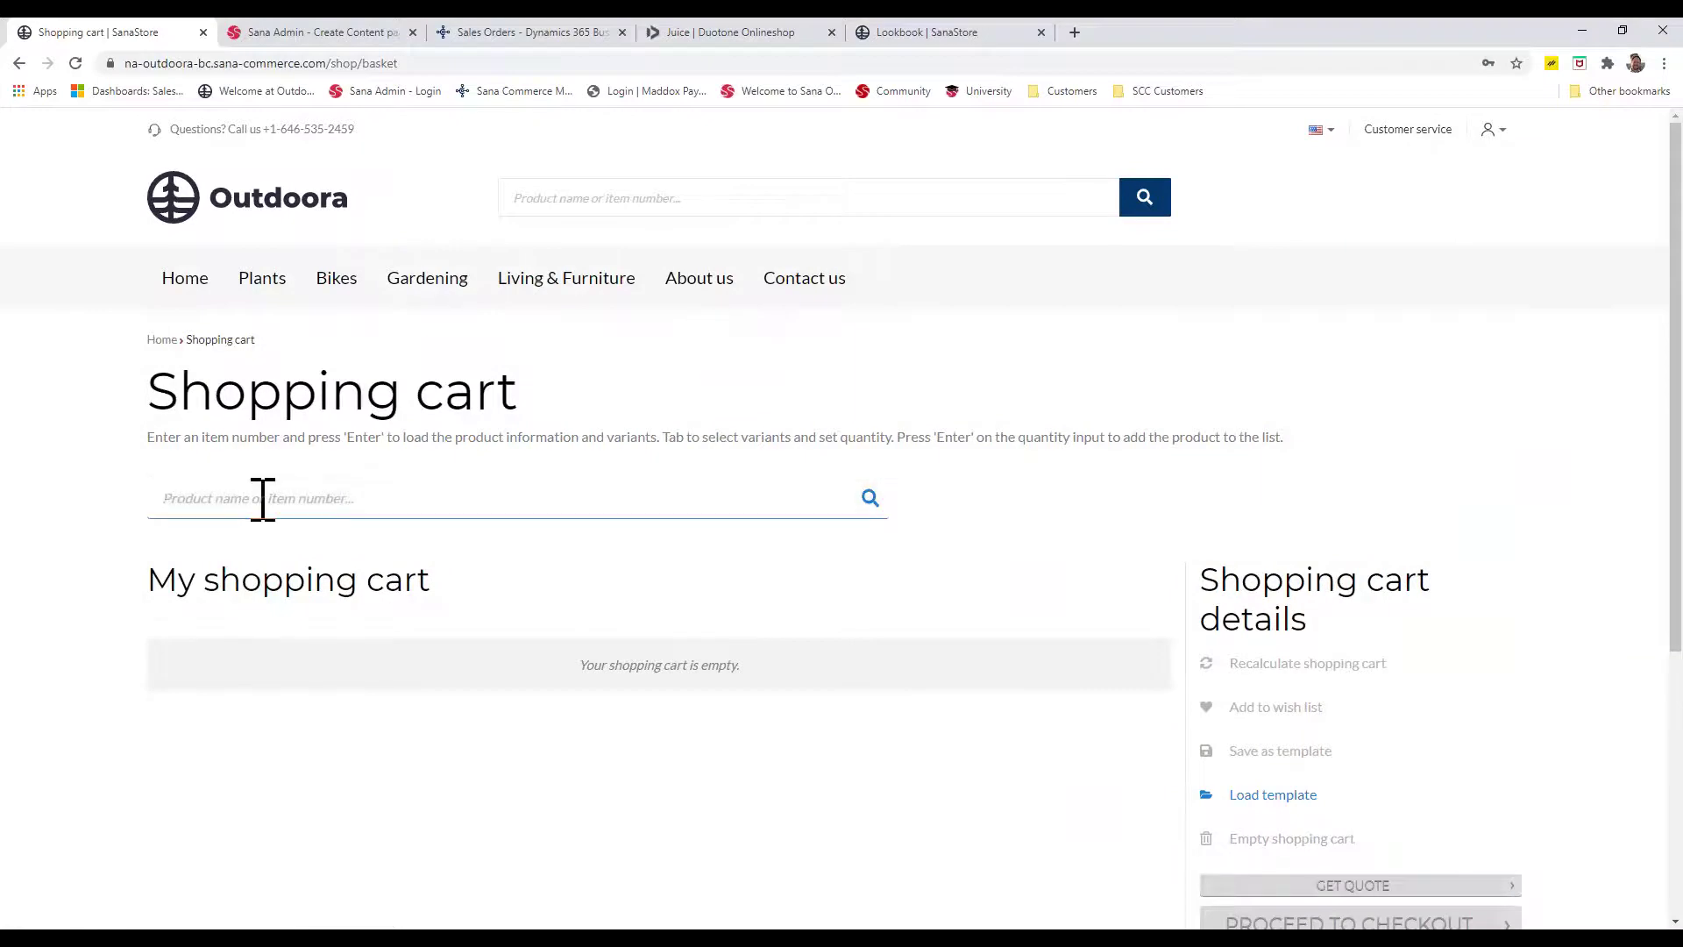
{"action": "type", "text": "wrc"}
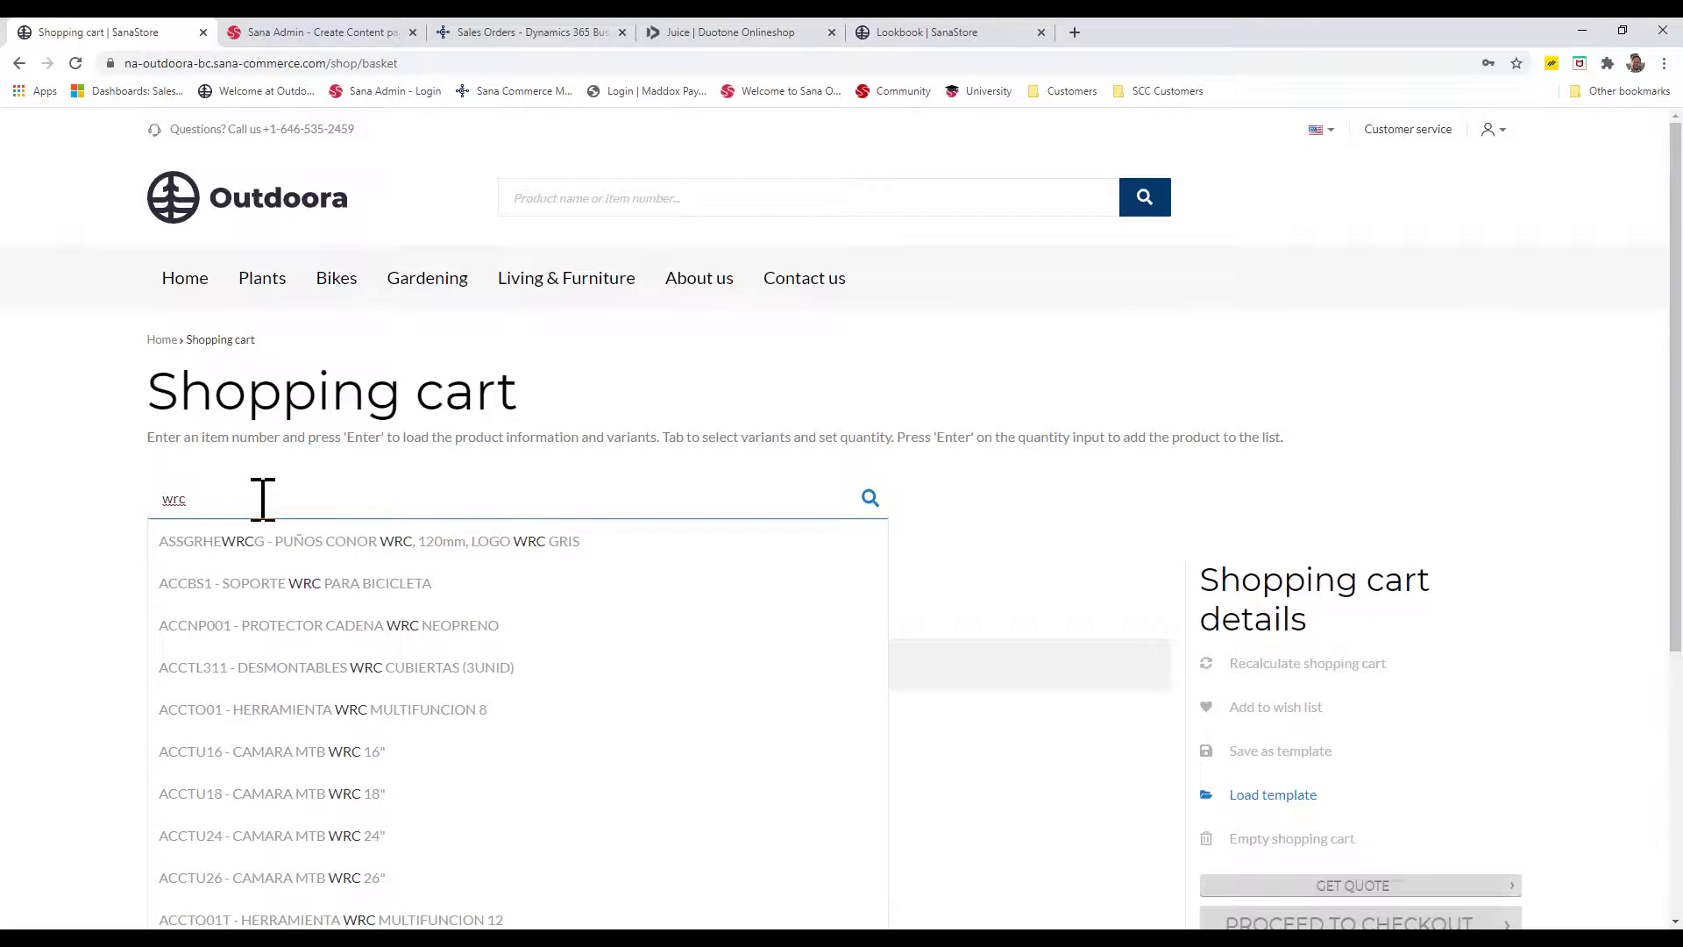
{"action": "left_click", "coordinate": [282, 584]}
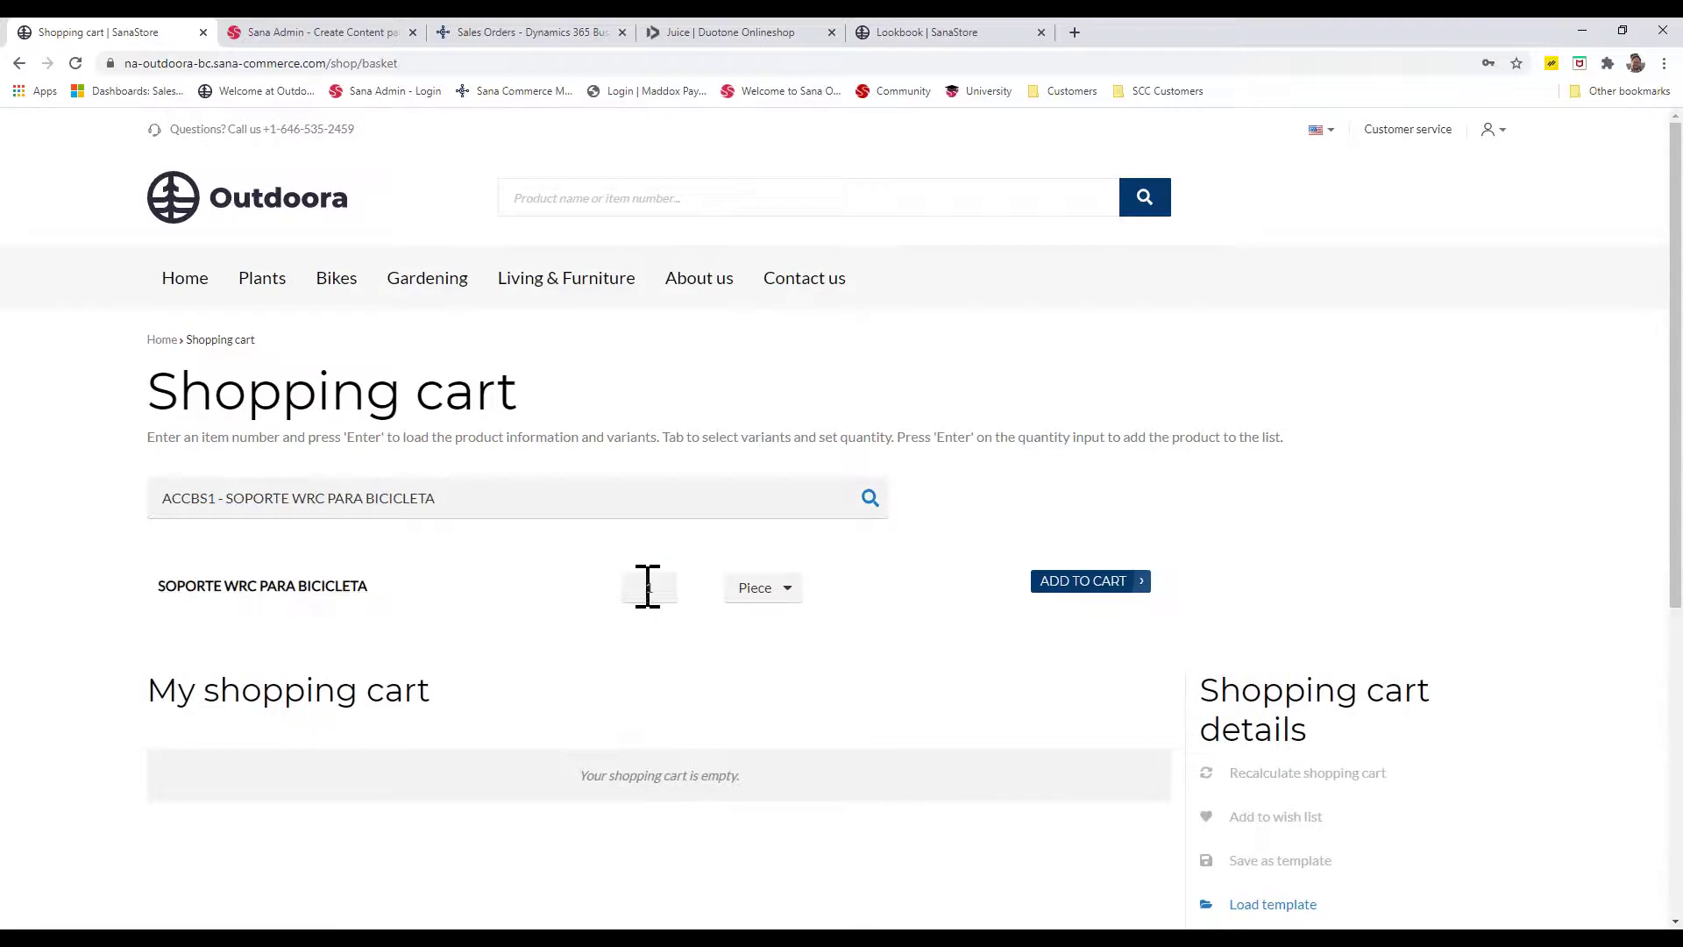
Set the item's quantity to 3 and its unit to Pack, and add it to the shopping cart
{"action": "mouse_move", "coordinate": [646, 587]}
{"action": "left_click", "coordinate": [698, 587]}
{"action": "left_click", "coordinate": [698, 588]}
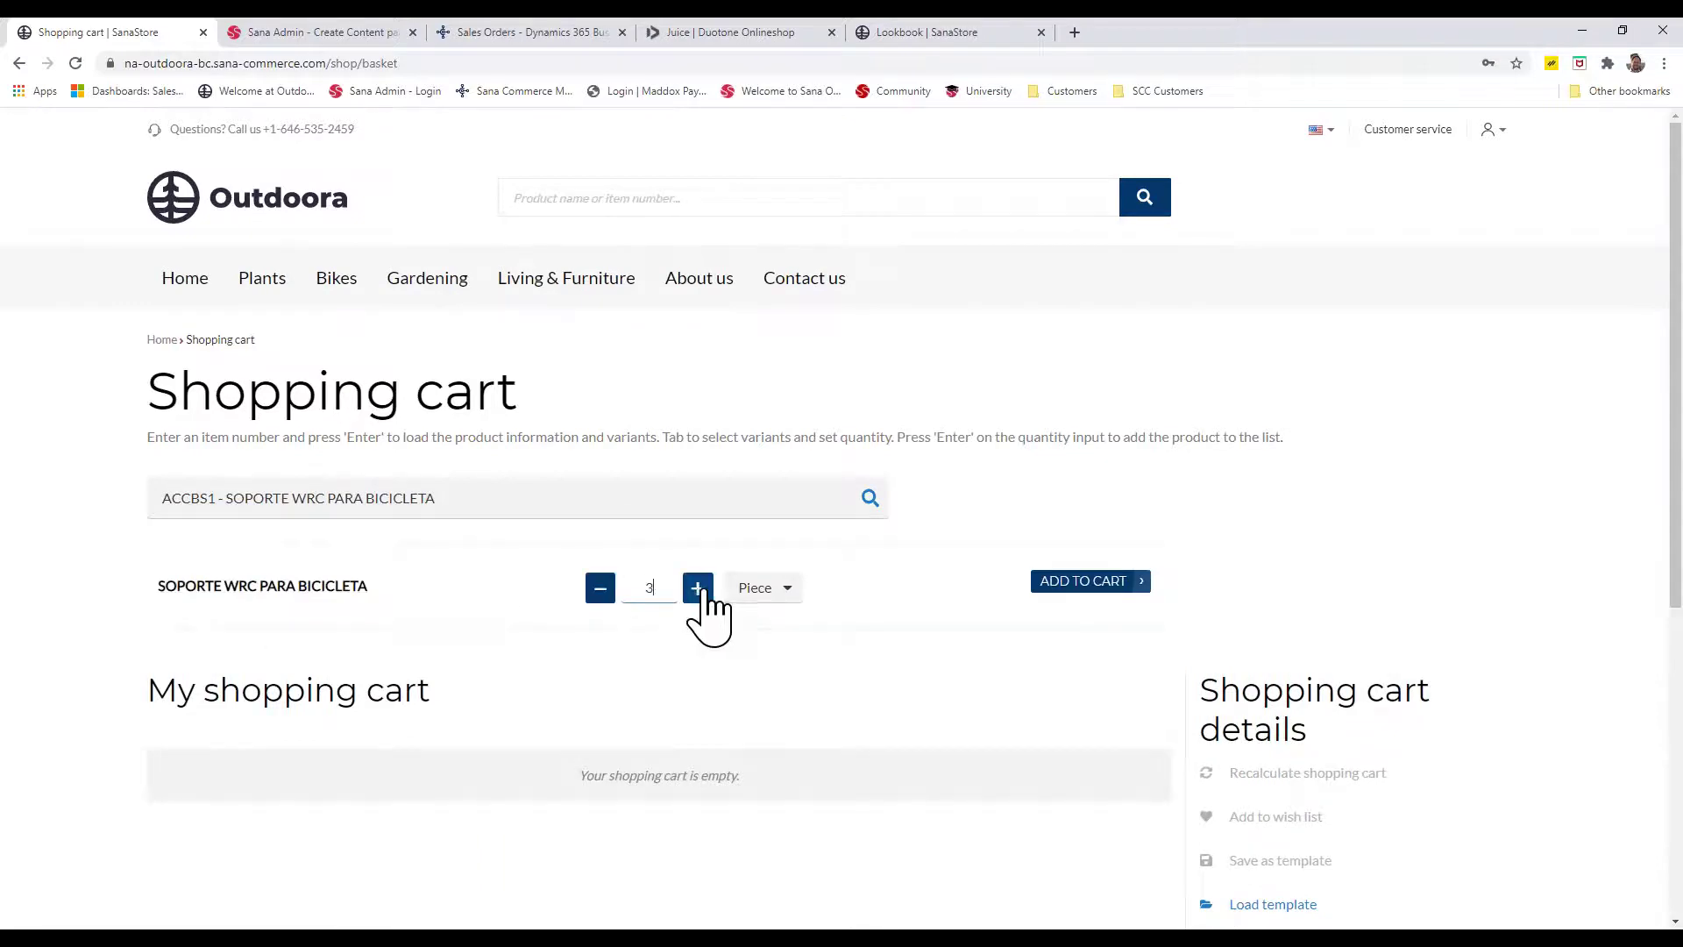
{"action": "left_click", "coordinate": [754, 589]}
{"action": "left_click", "coordinate": [752, 704]}
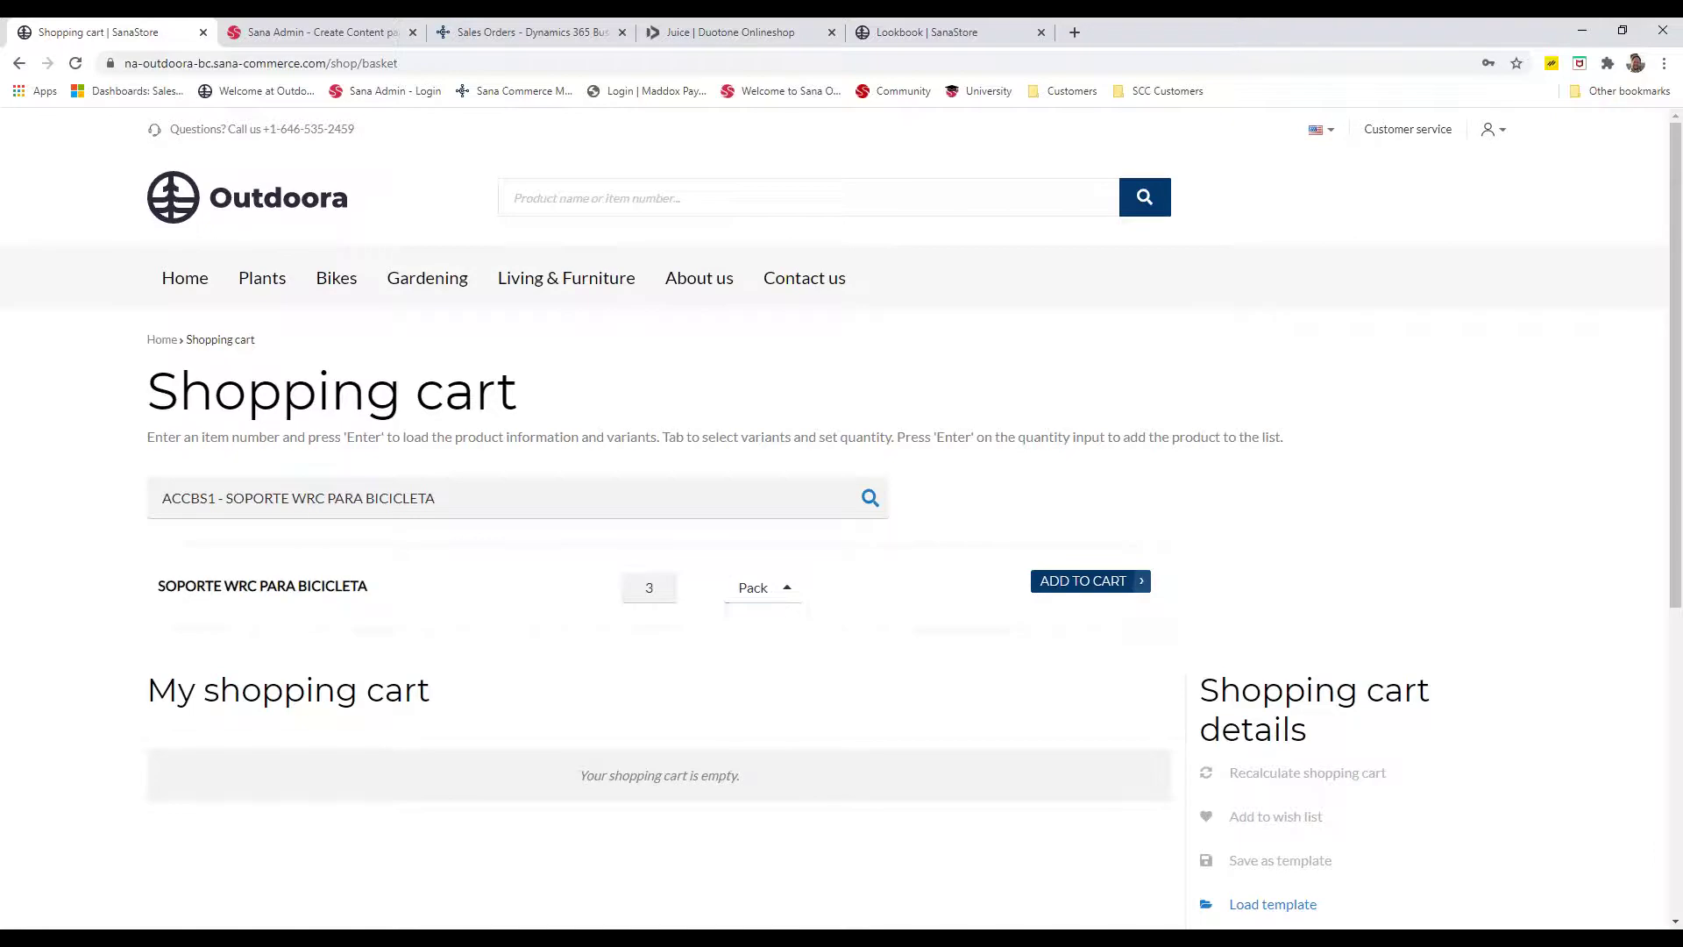
{"action": "left_click", "coordinate": [1077, 583]}
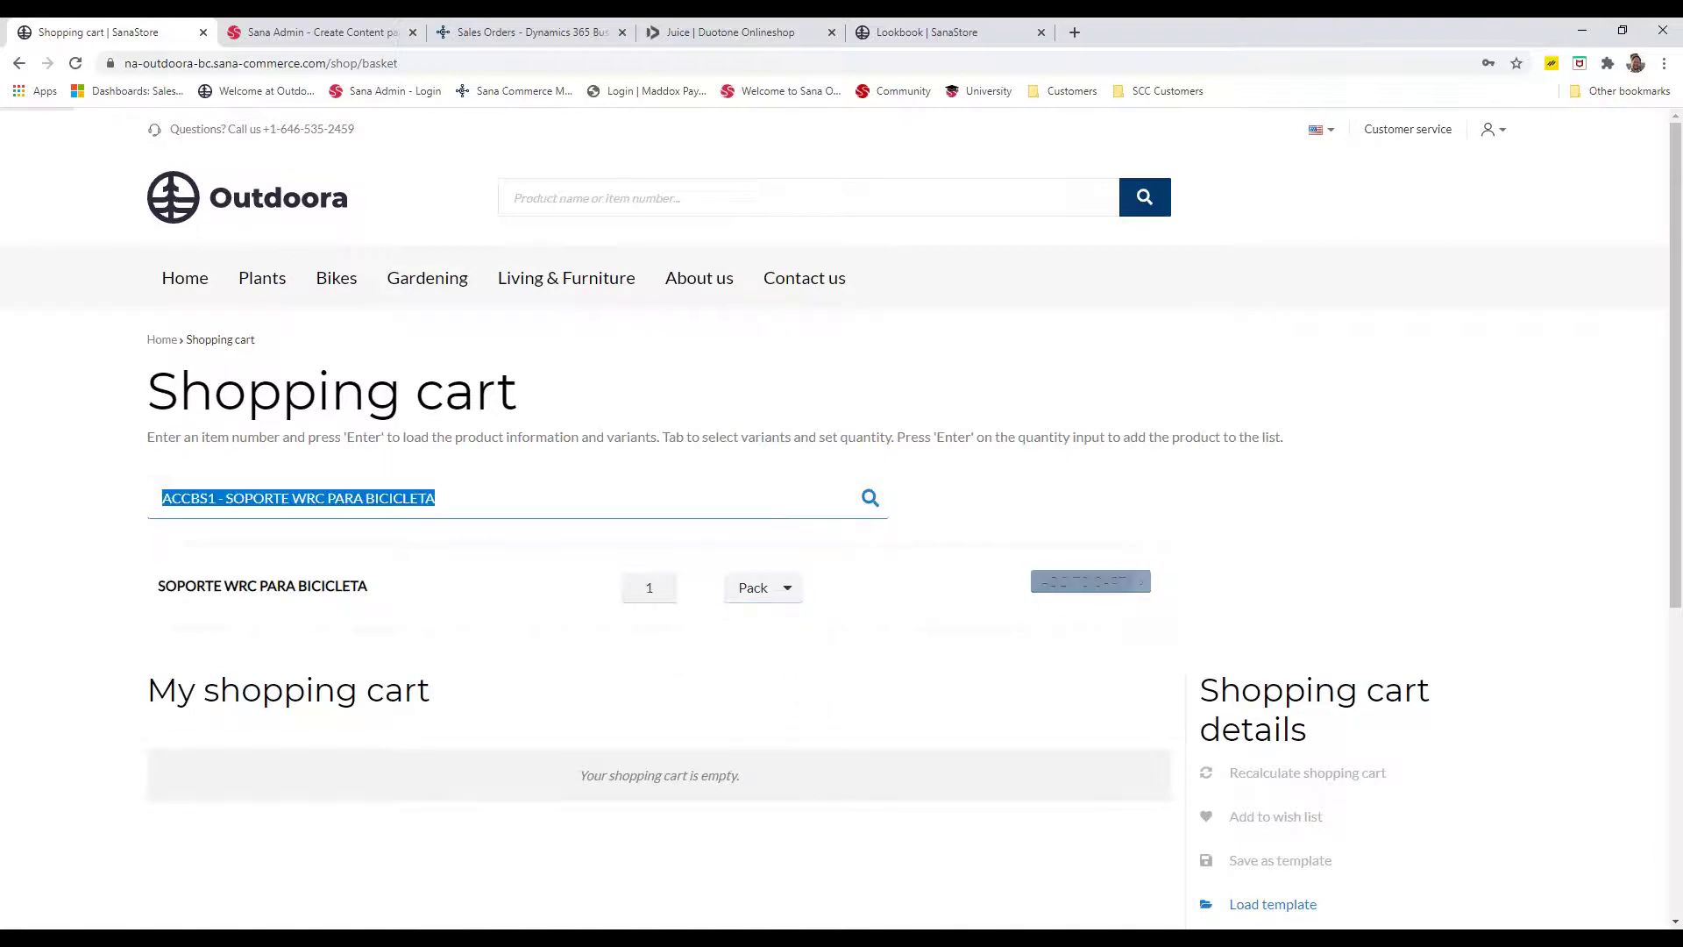
Save the current shopping cart as an order template named "Monthly Trunk Stop"
{"action": "scroll", "coordinate": [395, 684], "scroll_direction": "down", "scroll_amount": 3}
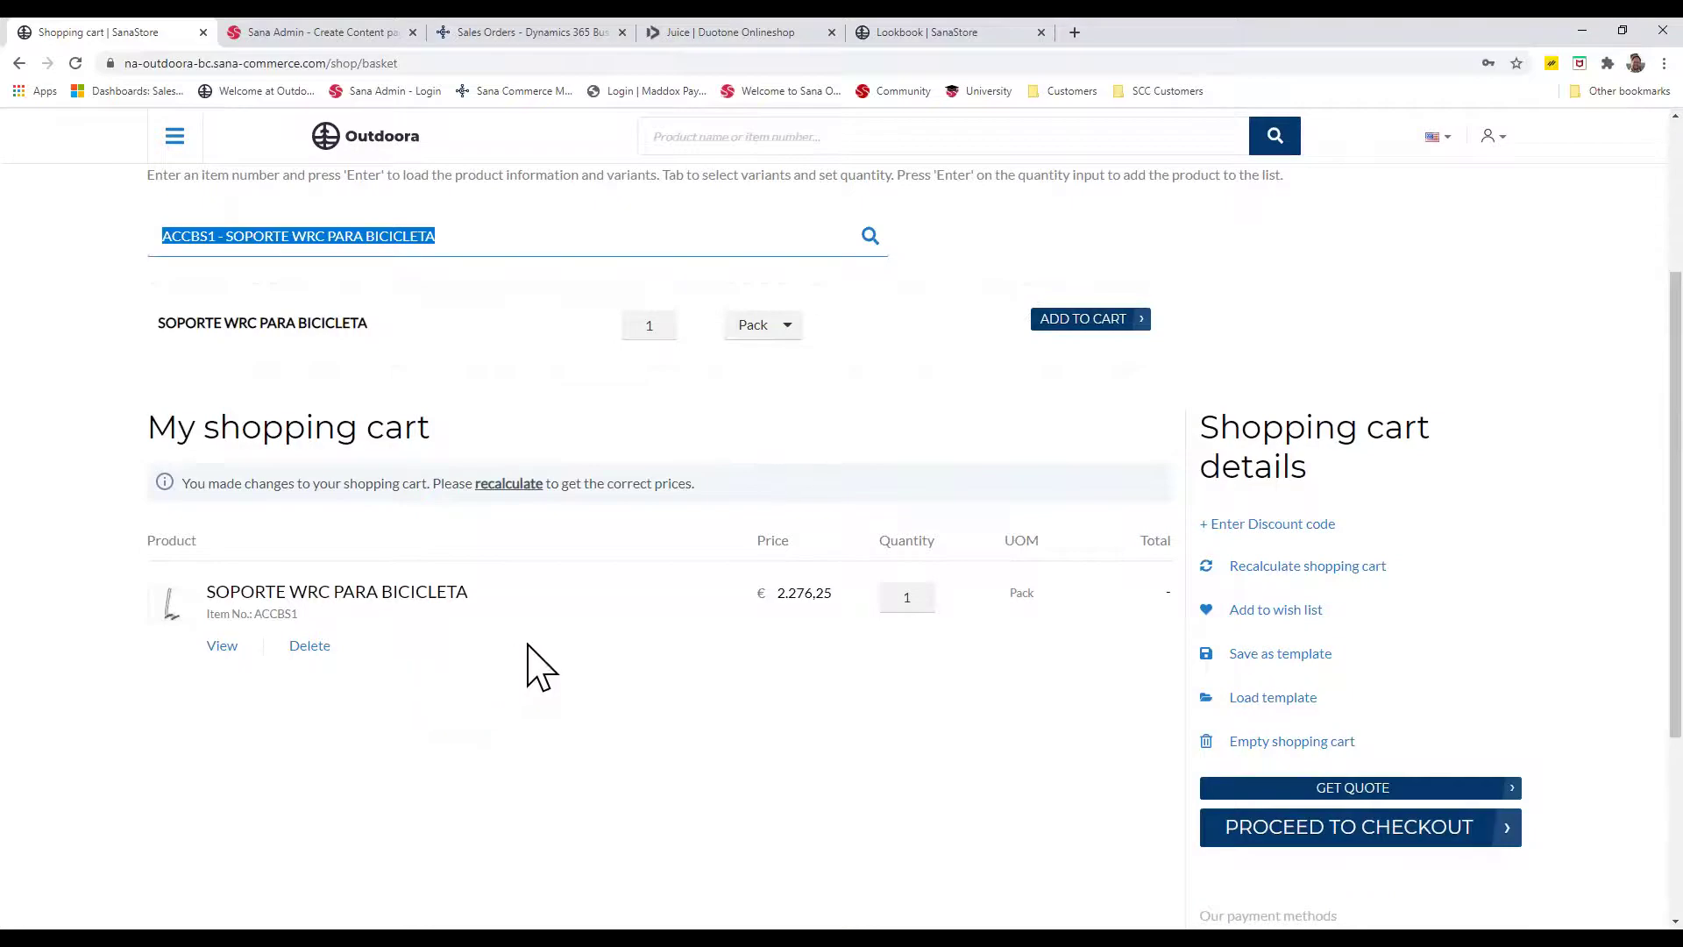
{"action": "left_click", "coordinate": [1250, 655]}
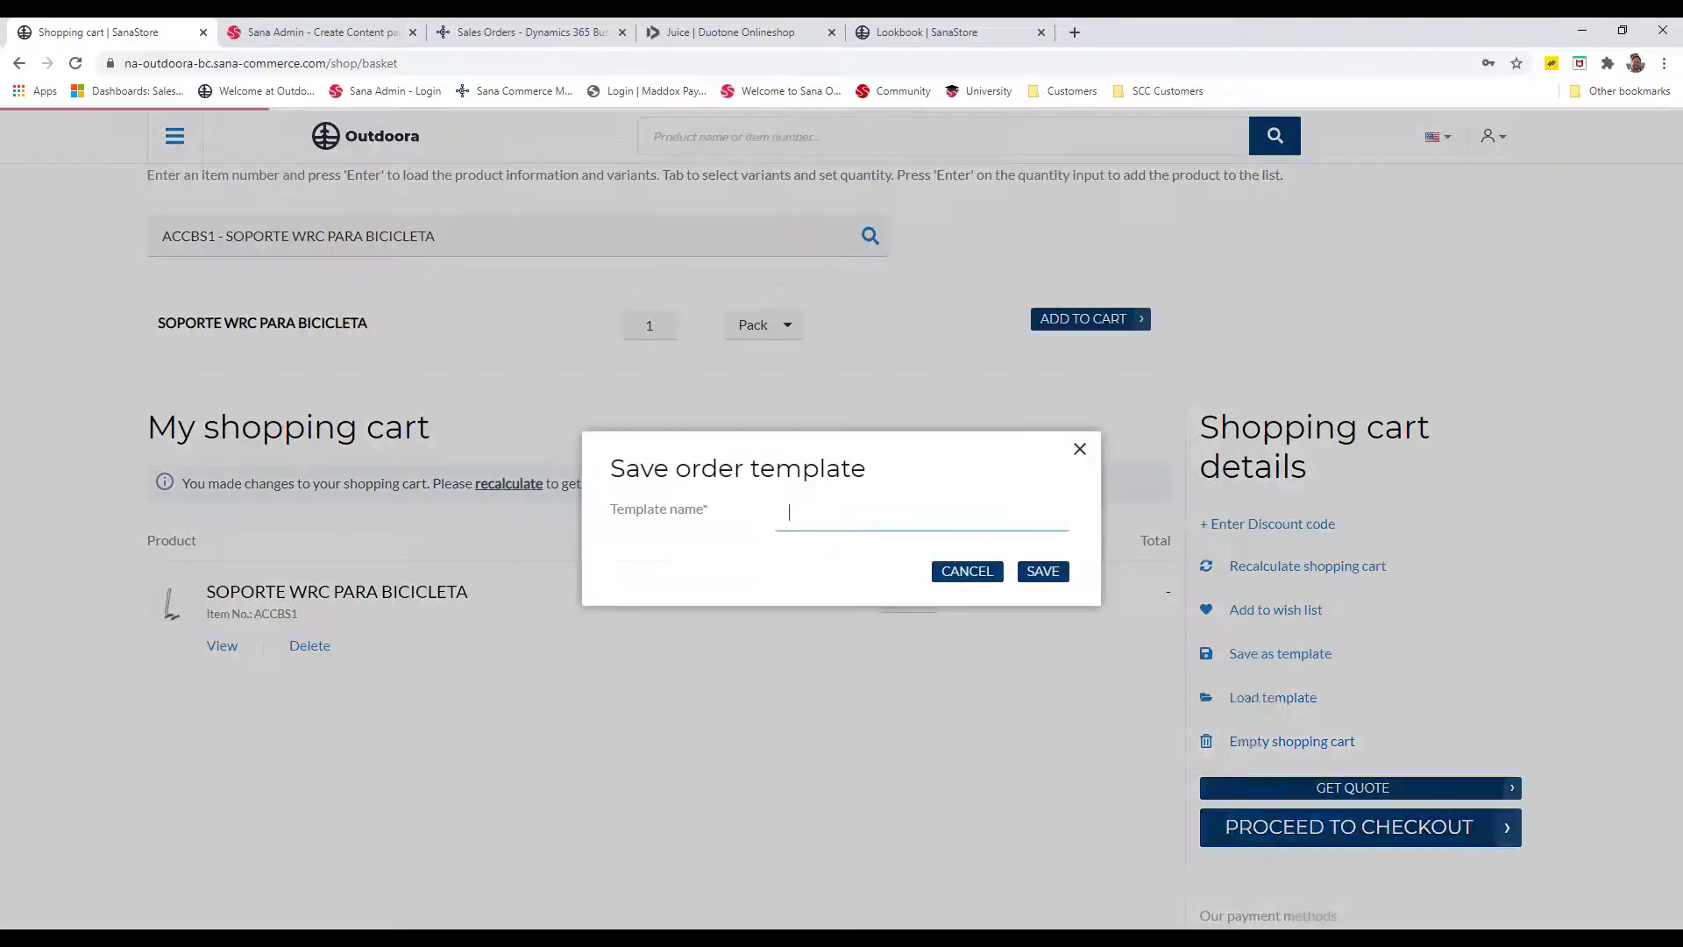
{"action": "type", "text": "Monthly"}
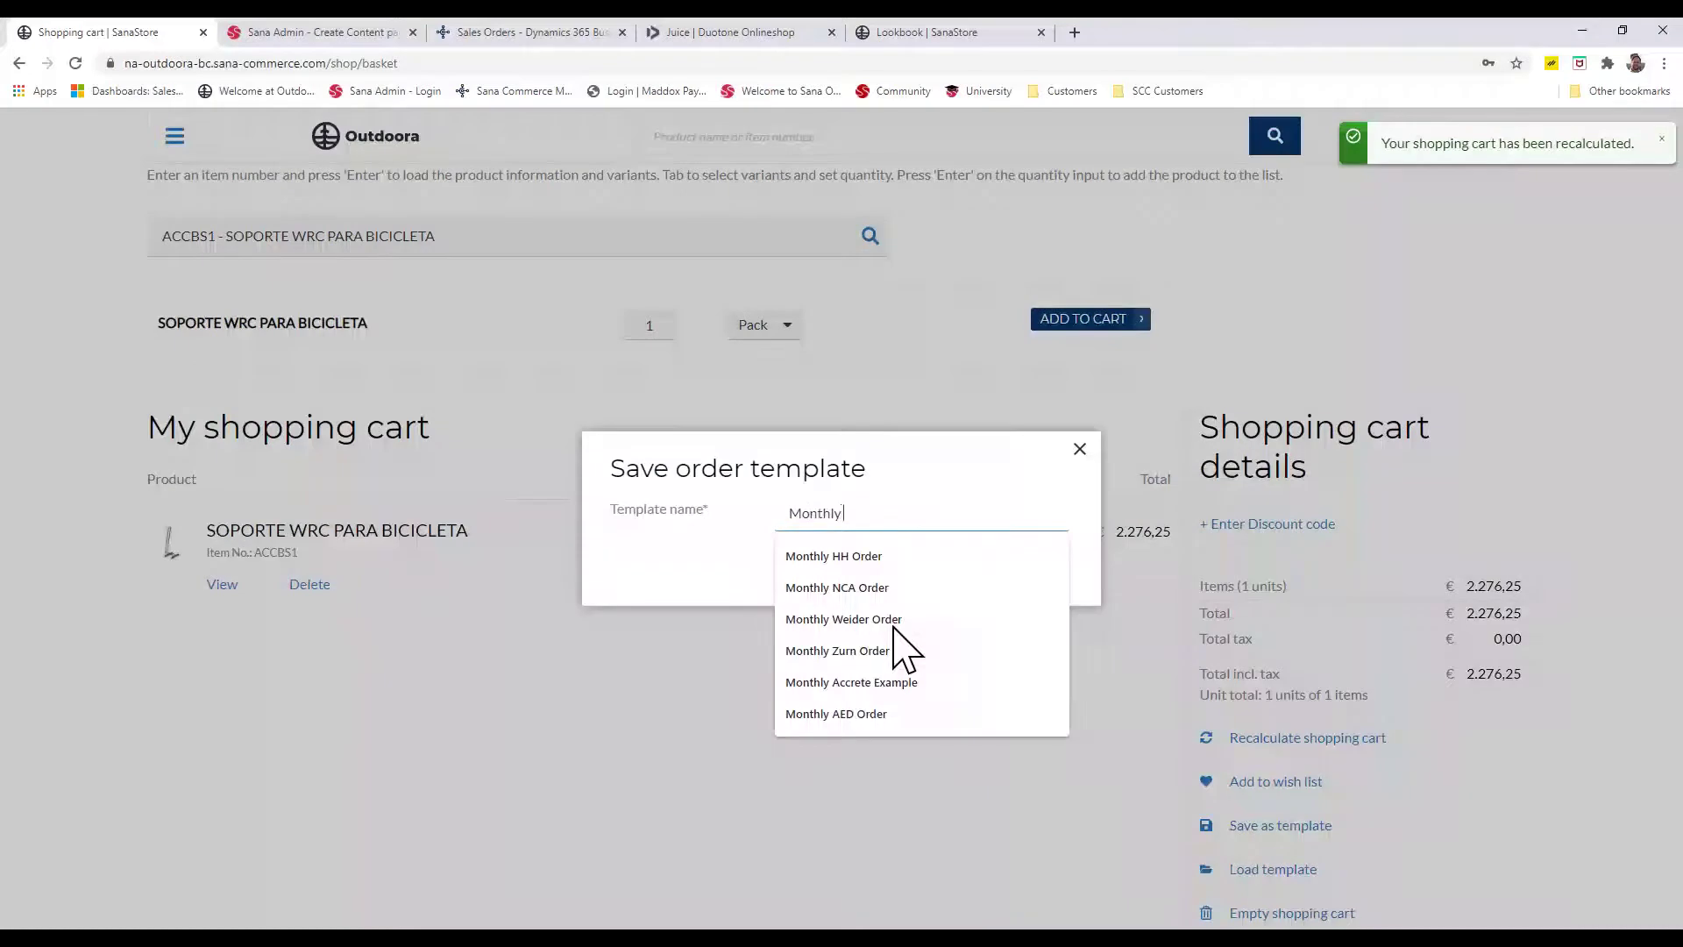
{"action": "type", "text": " Trunk Stop"}
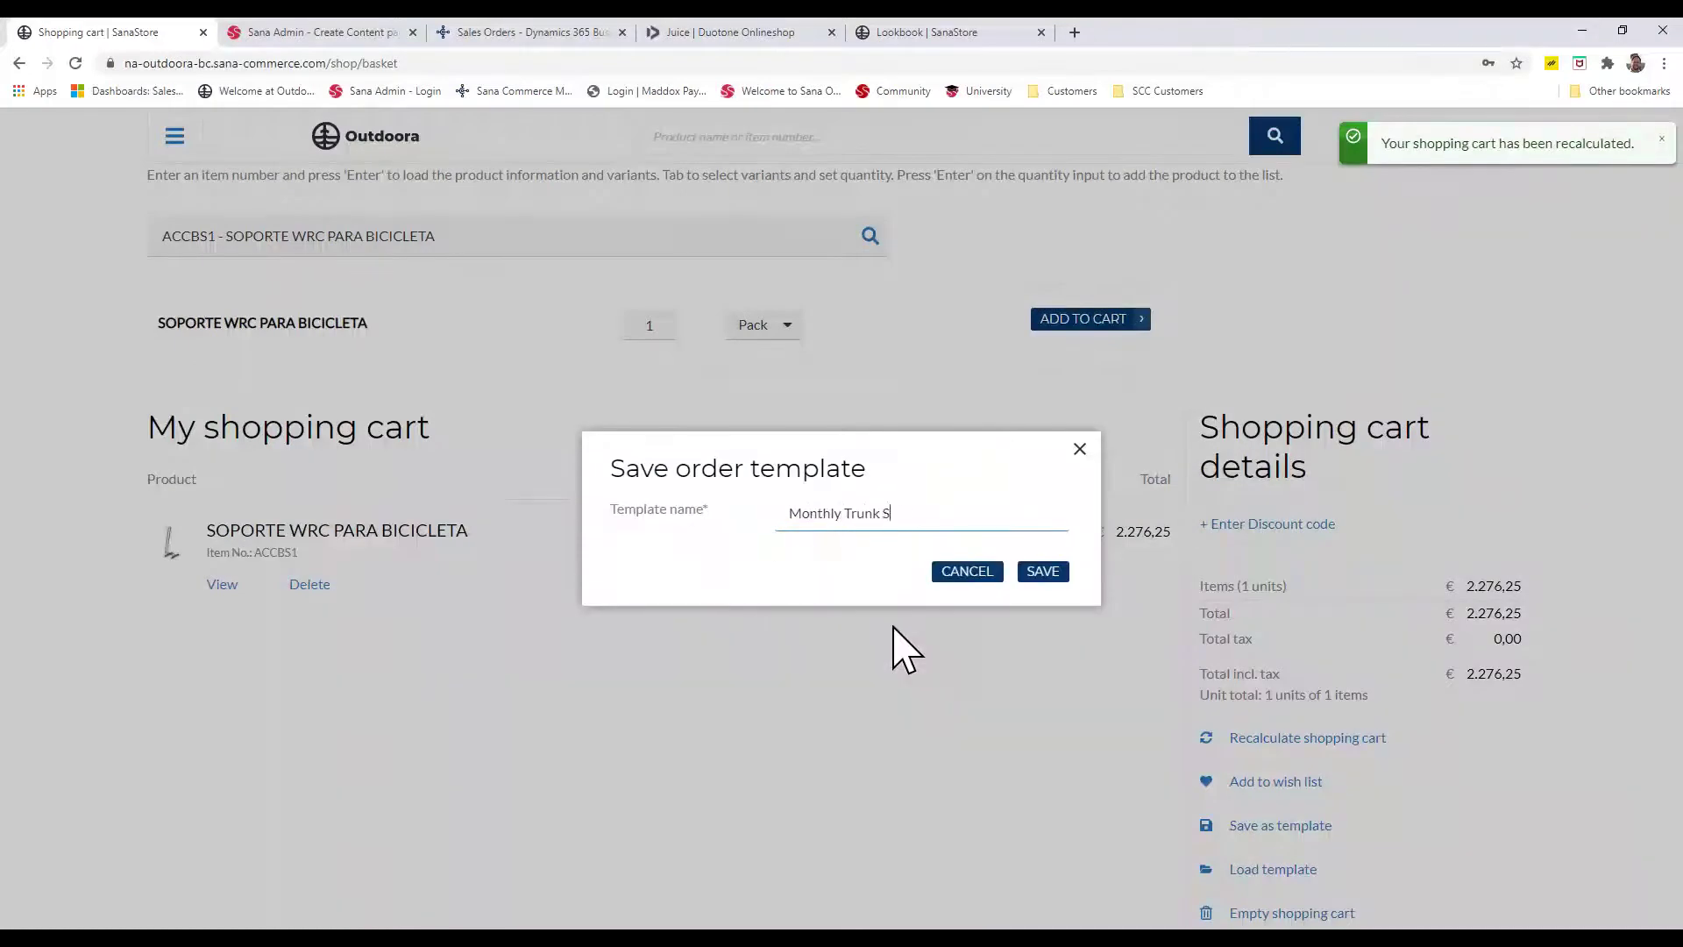
{"action": "left_click", "coordinate": [1043, 572]}
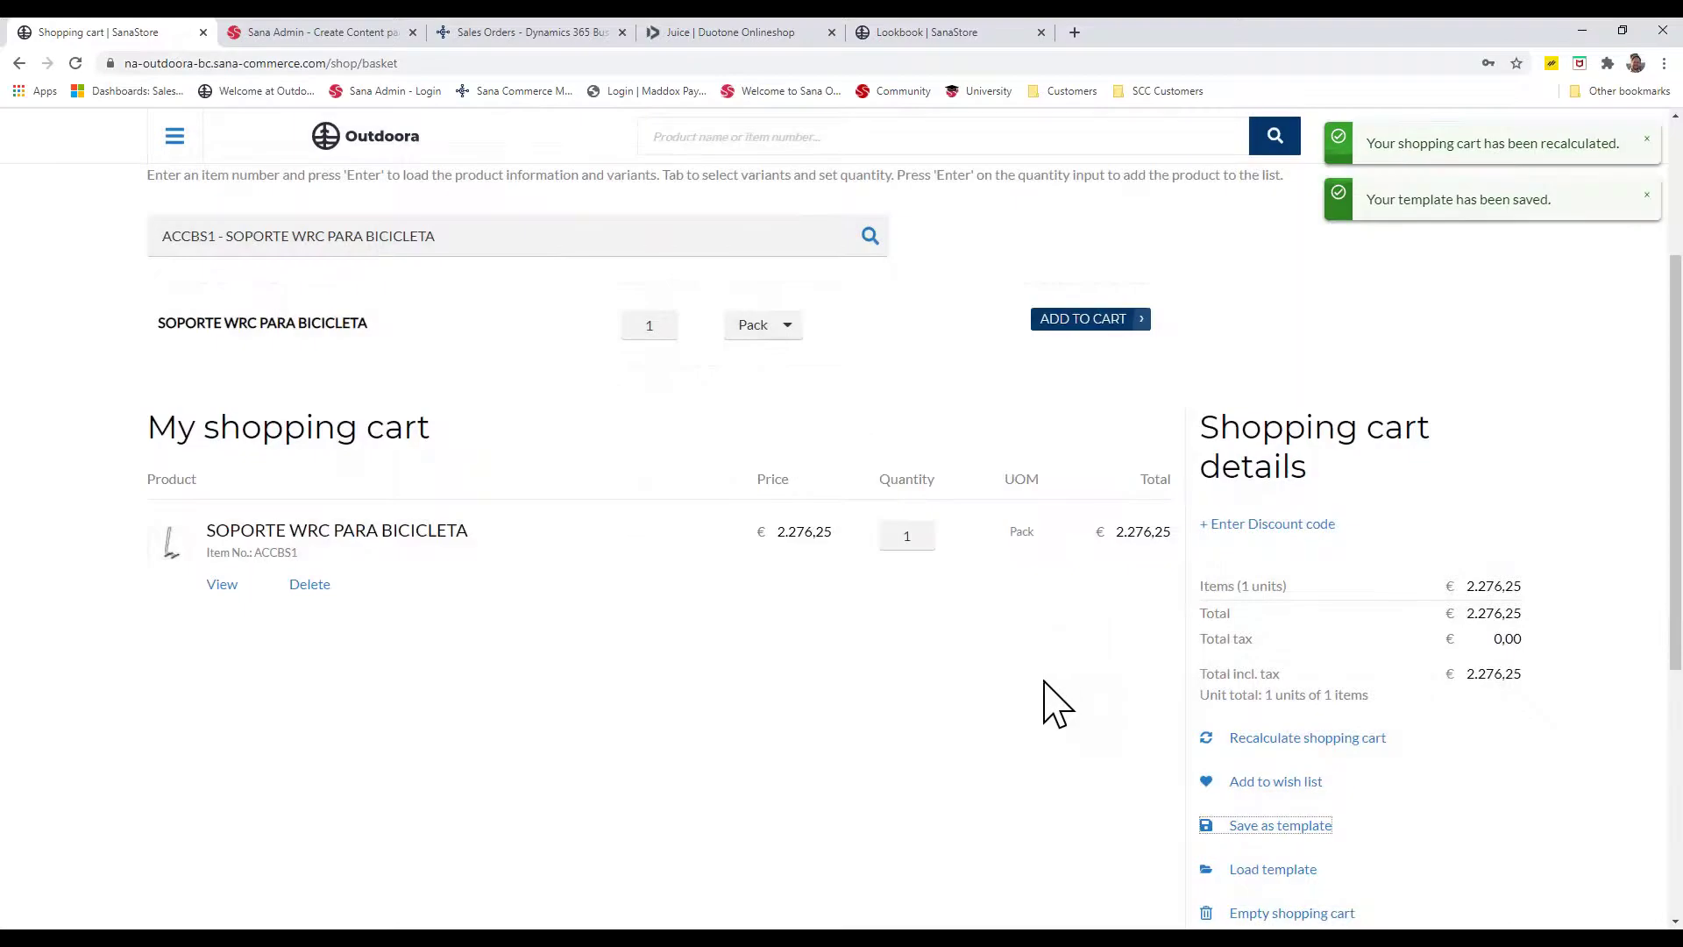
Open the saved order templates, expand Monday and Monthly Trunk Stop, and add the Monthly Trunk Stop template to the cart
{"action": "scroll", "coordinate": [1044, 702], "scroll_direction": "down", "scroll_amount": 2}
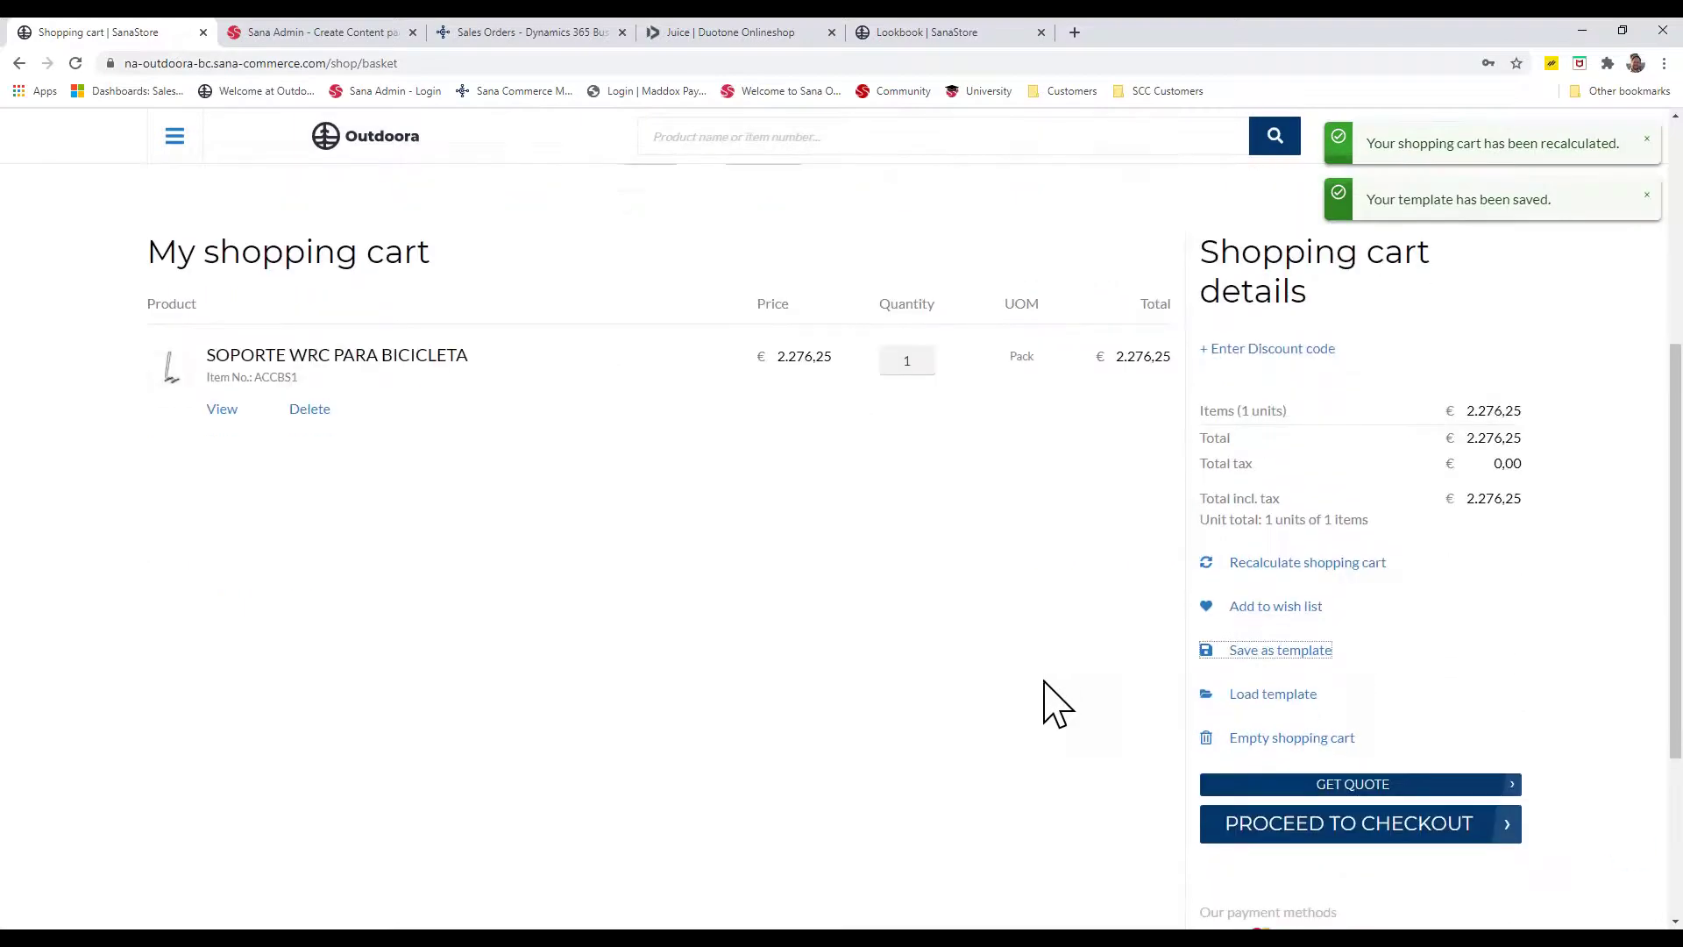
{"action": "left_click", "coordinate": [1278, 695]}
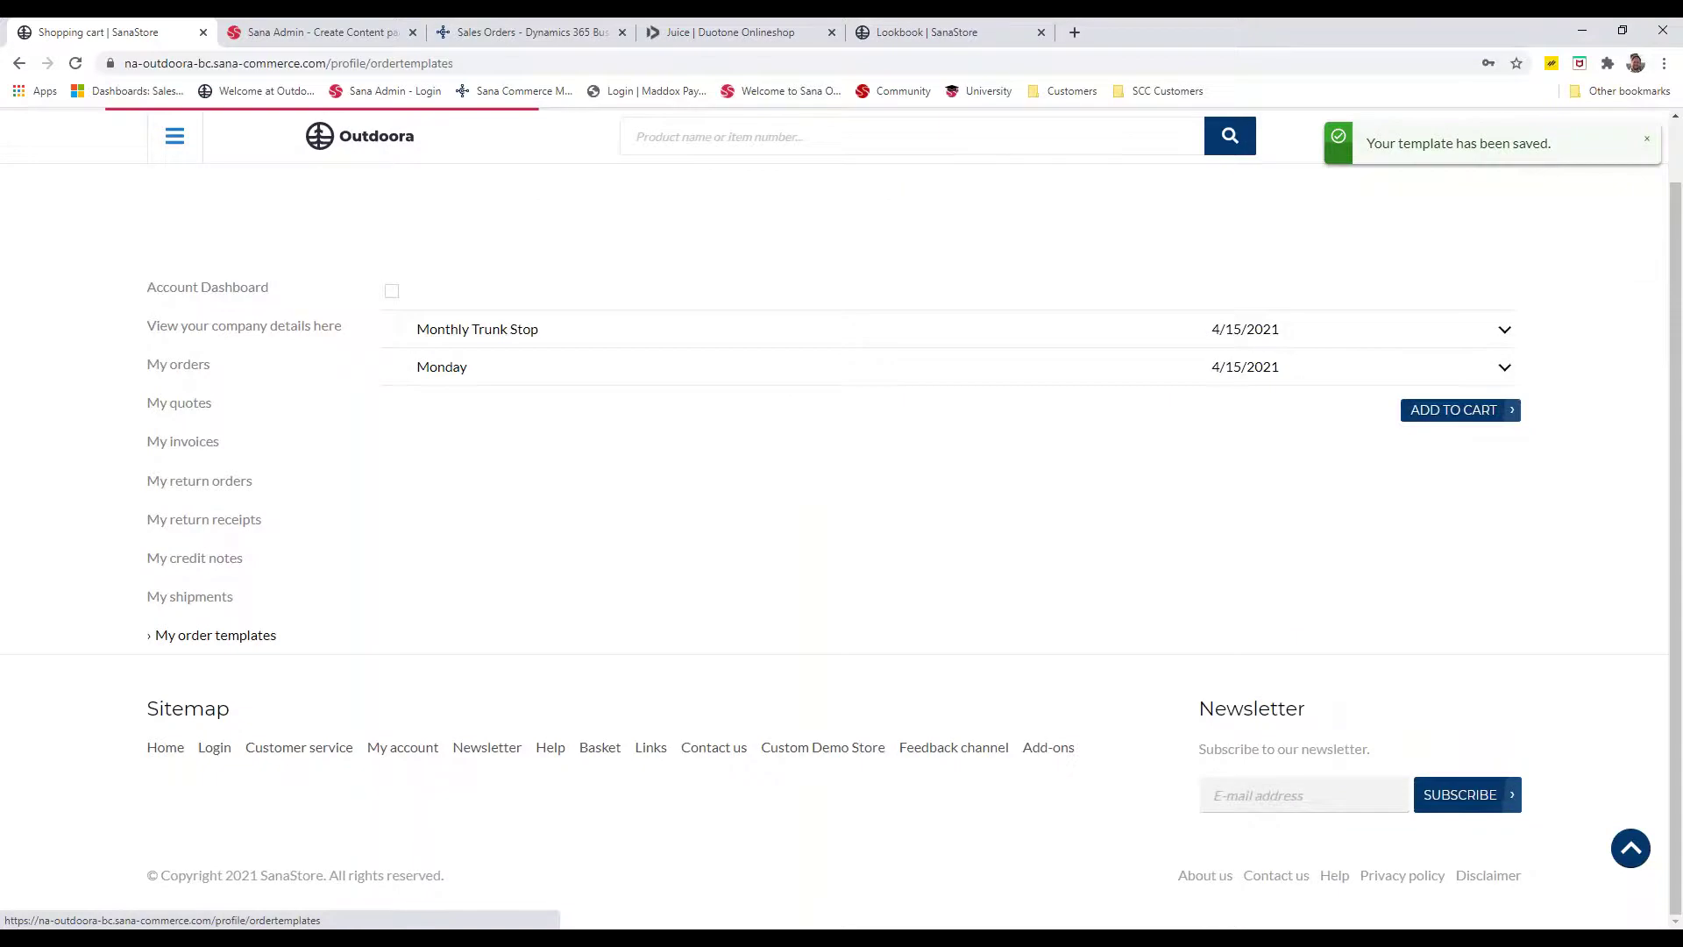
{"action": "left_click", "coordinate": [445, 538]}
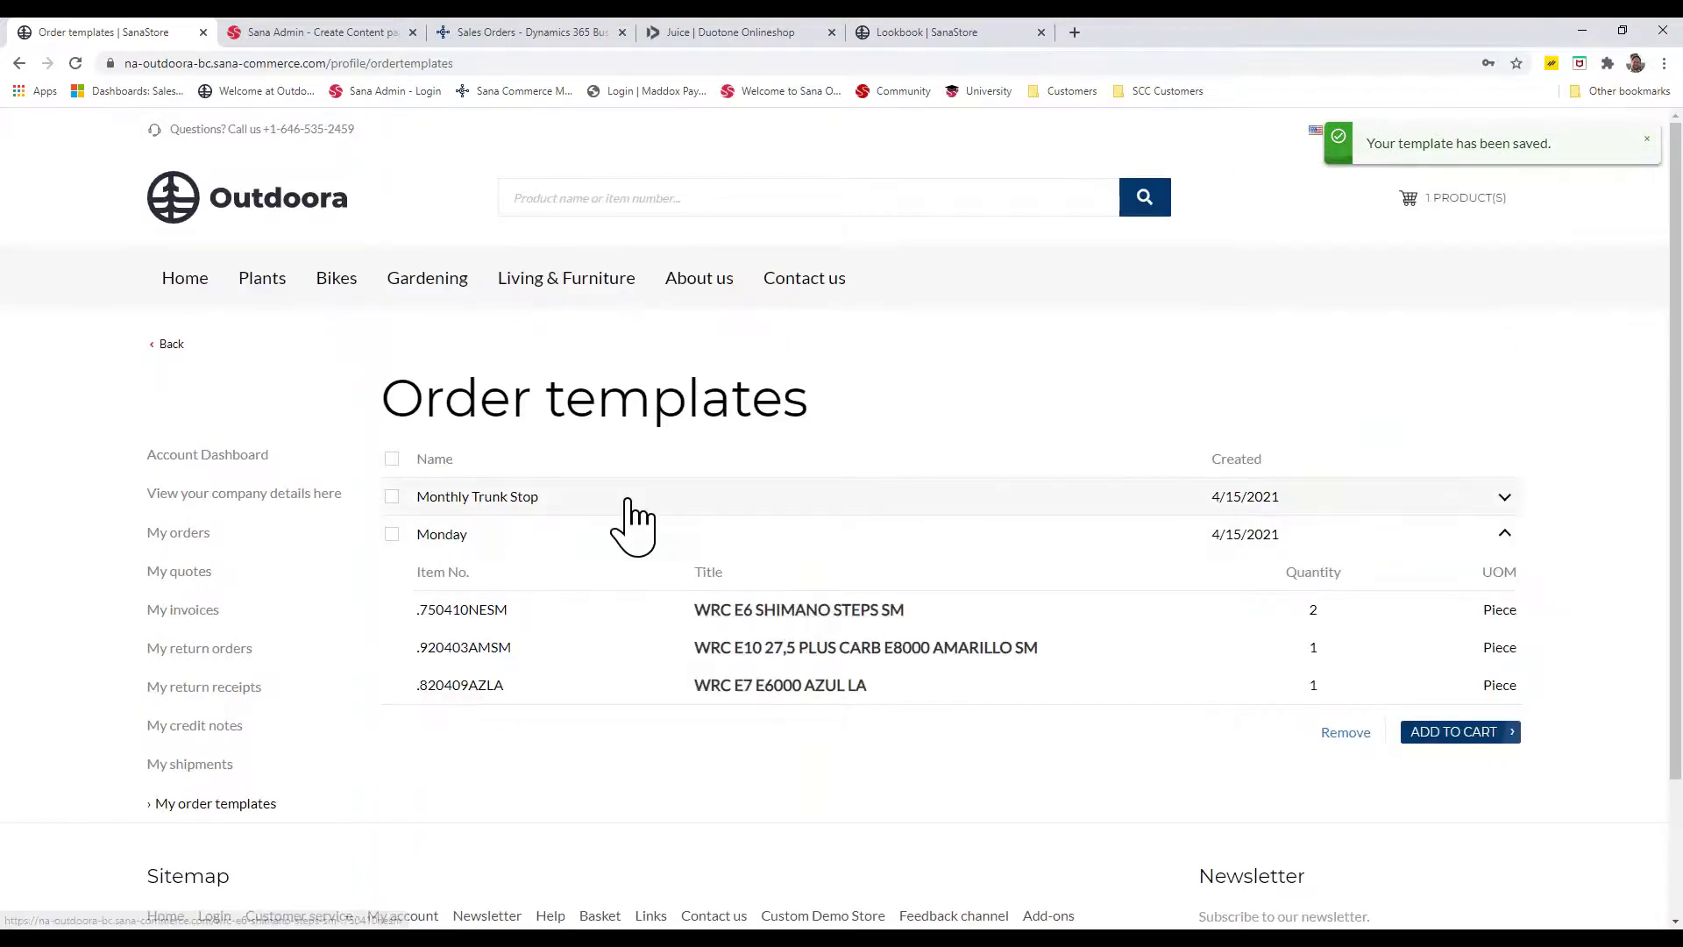
{"action": "left_click", "coordinate": [467, 513]}
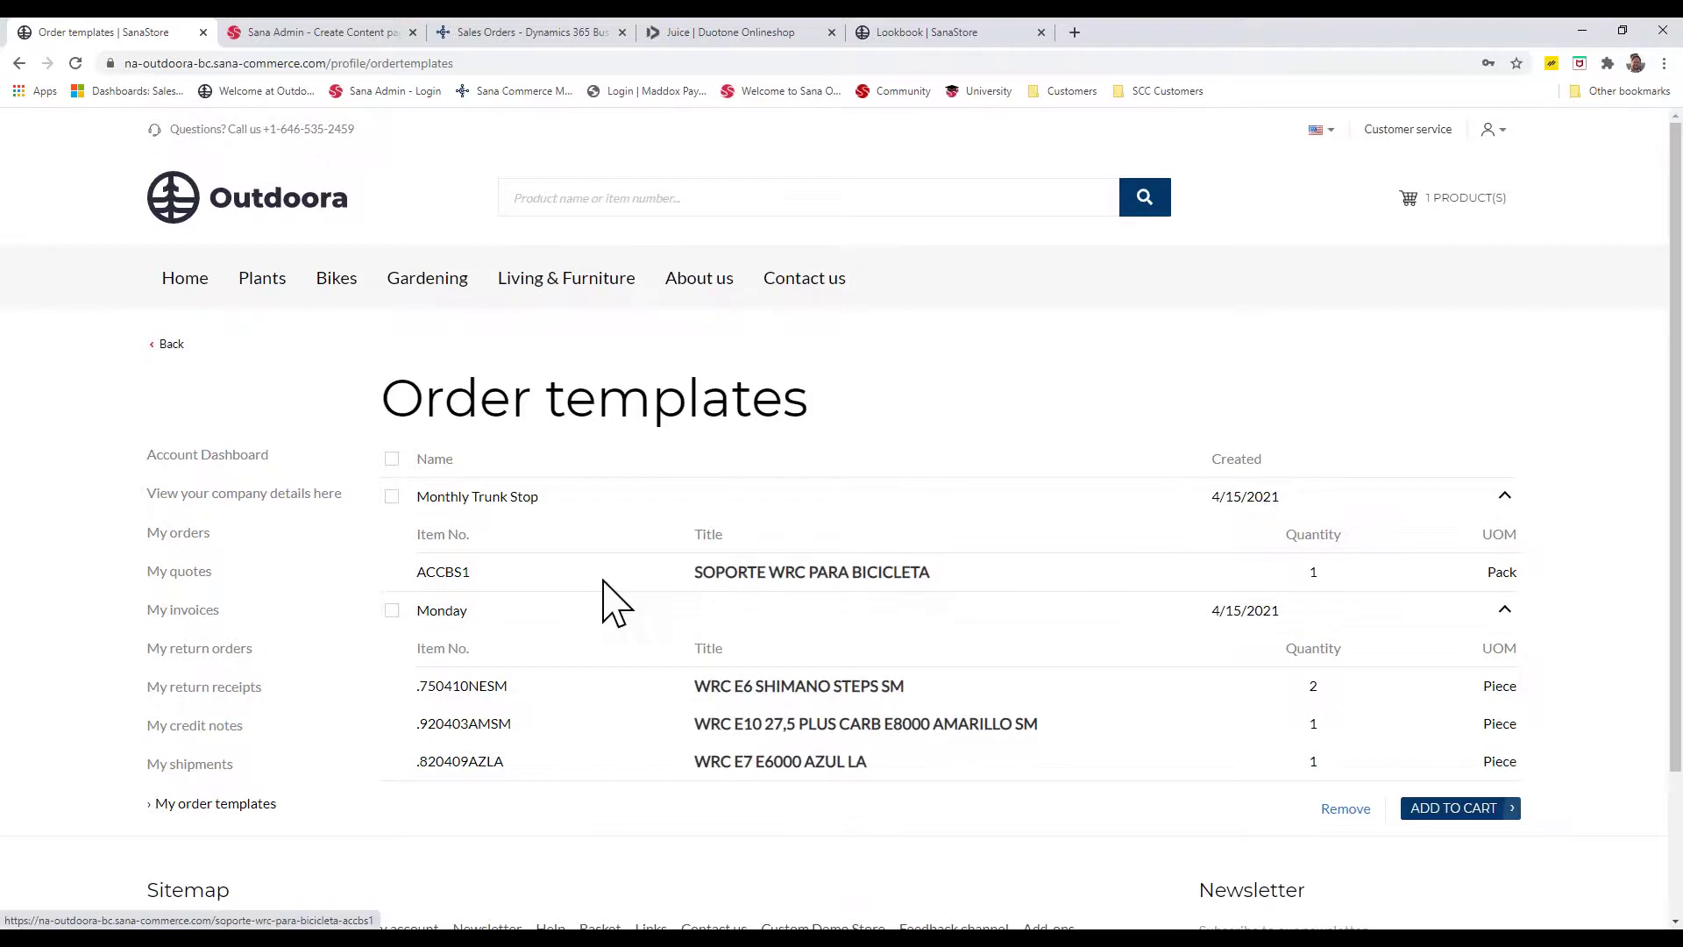
{"action": "left_click", "coordinate": [392, 496]}
{"action": "left_click", "coordinate": [1458, 811]}
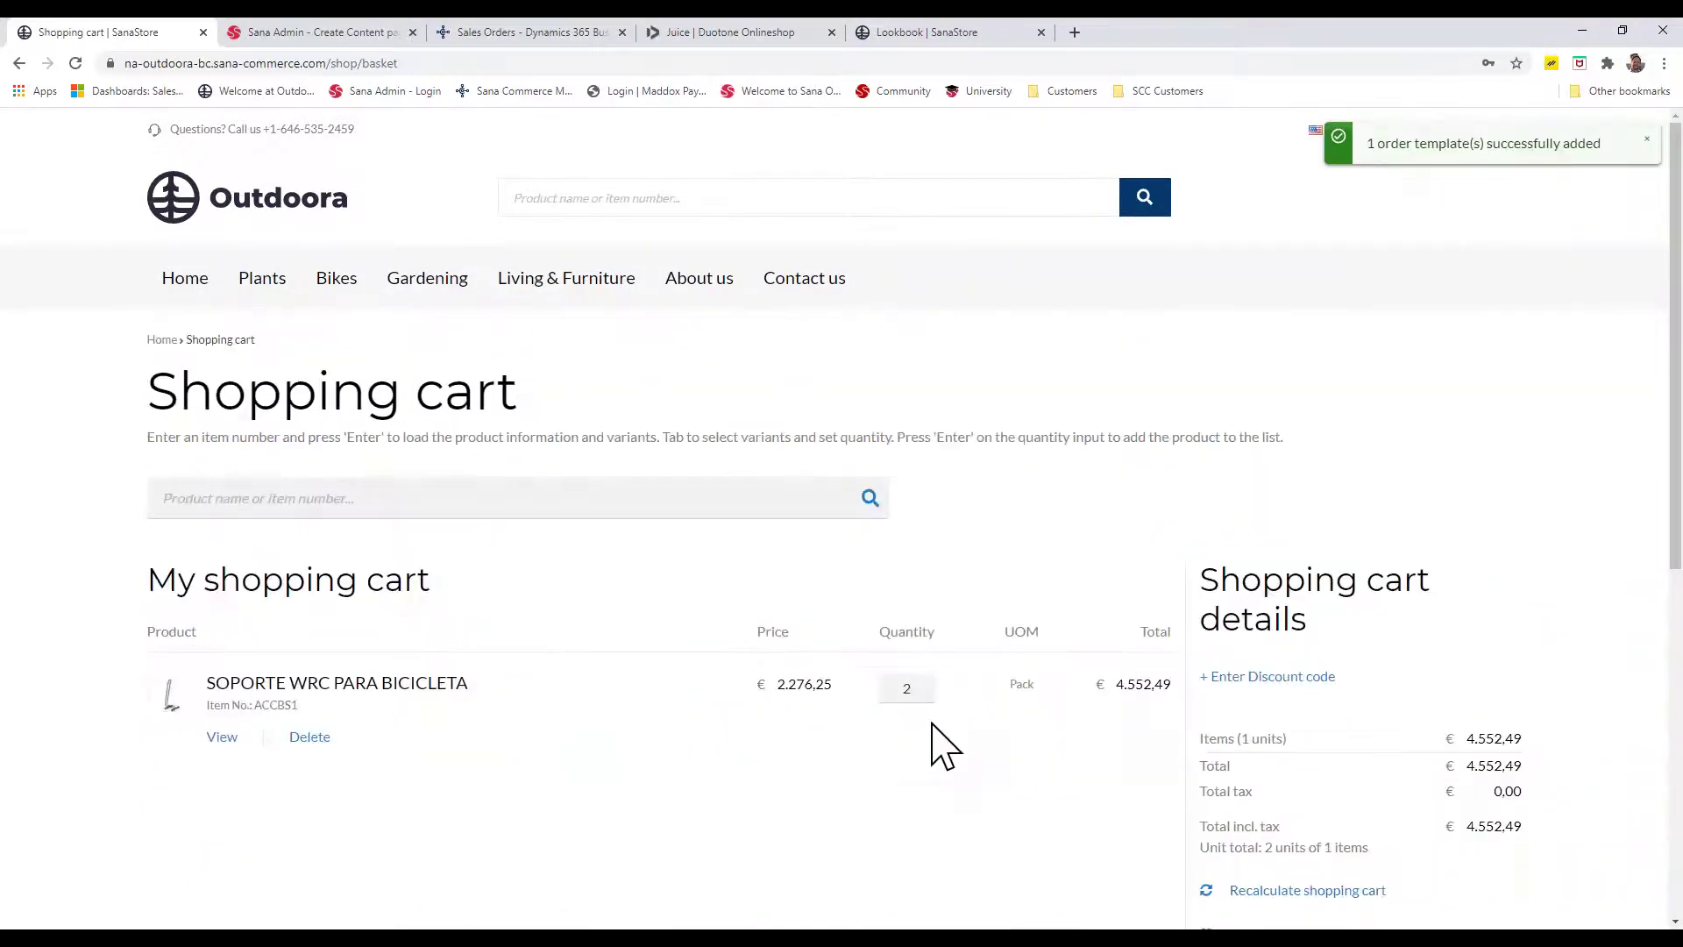
{"action": "scroll", "coordinate": [942, 746], "scroll_direction": "down", "scroll_amount": 2}
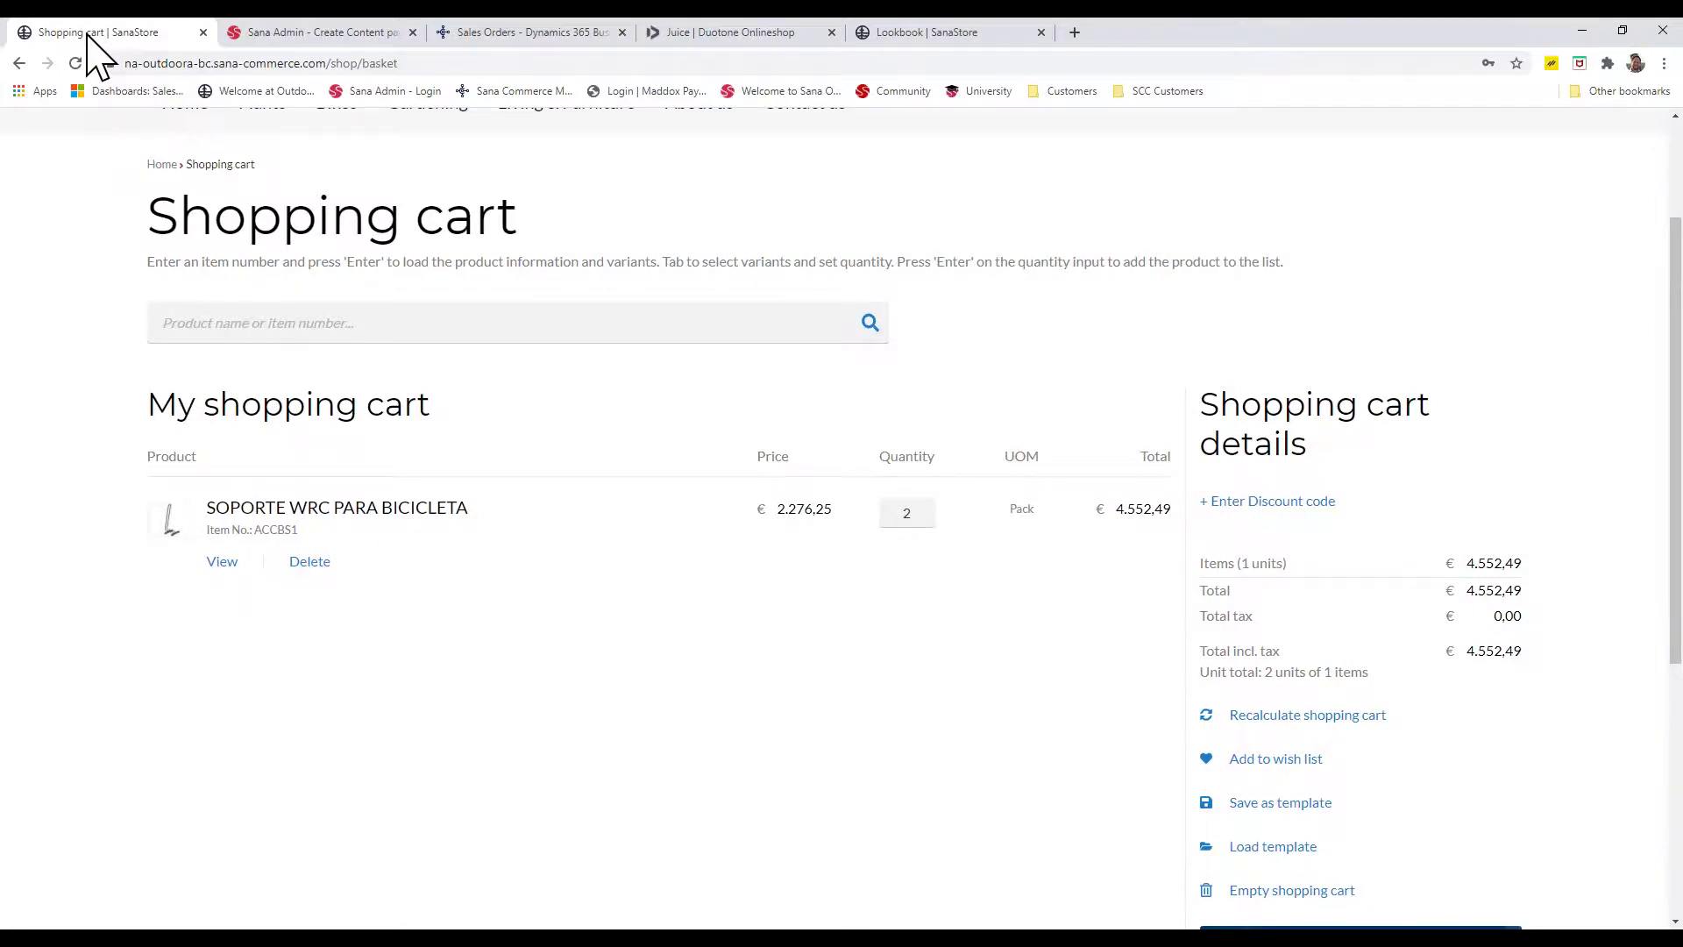
Back in Sana Admin, add a Shopping cart upload element with default settings to the DOUGH CHUNKER page's empty row
{"action": "left_click", "coordinate": [268, 33]}
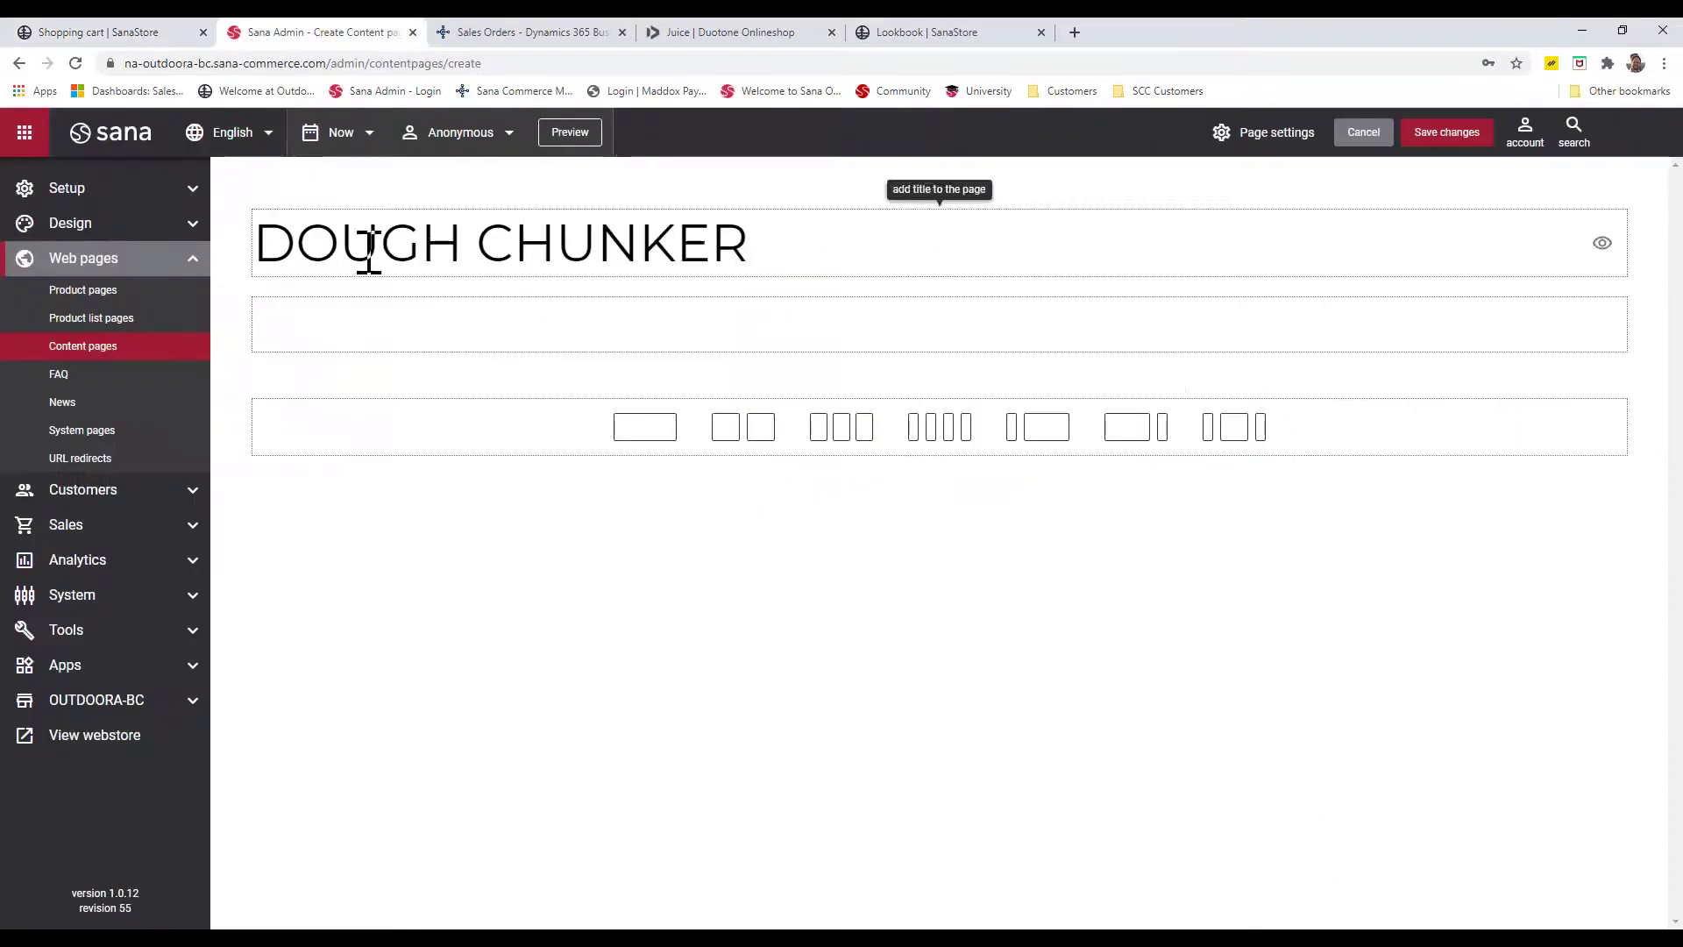
{"action": "left_click", "coordinate": [939, 325]}
{"action": "scroll", "coordinate": [741, 395], "scroll_direction": "down", "scroll_amount": 4}
{"action": "scroll", "coordinate": [747, 409], "scroll_direction": "down", "scroll_amount": 1}
{"action": "left_click", "coordinate": [423, 812]}
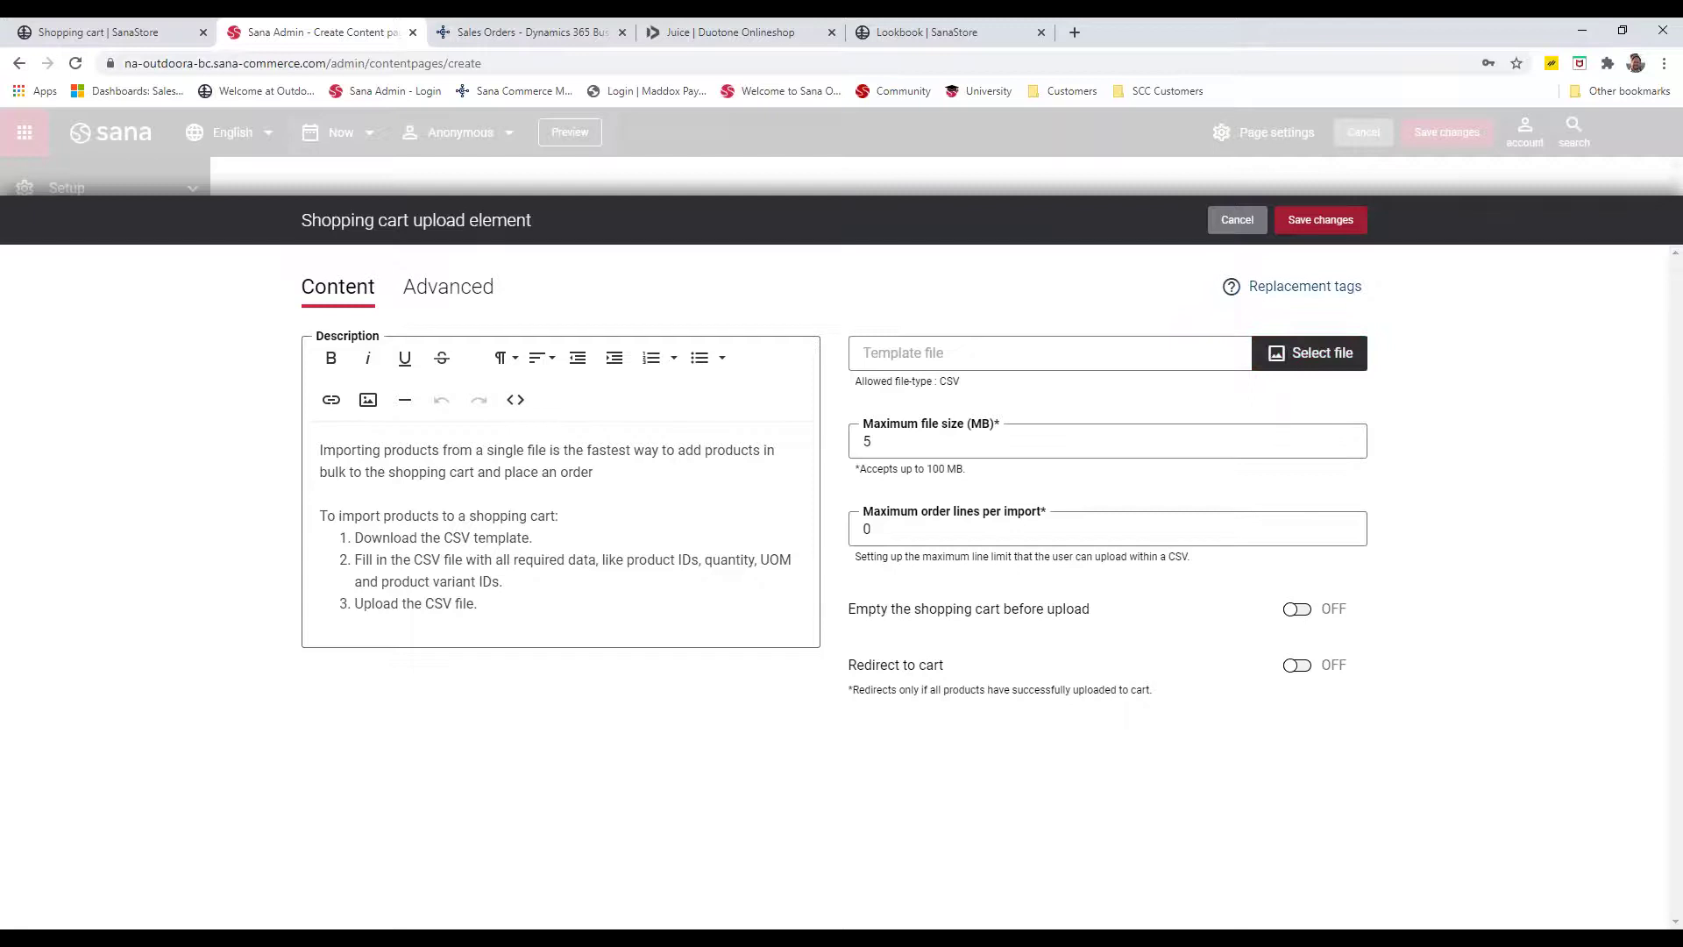
{"action": "left_click", "coordinate": [1315, 223]}
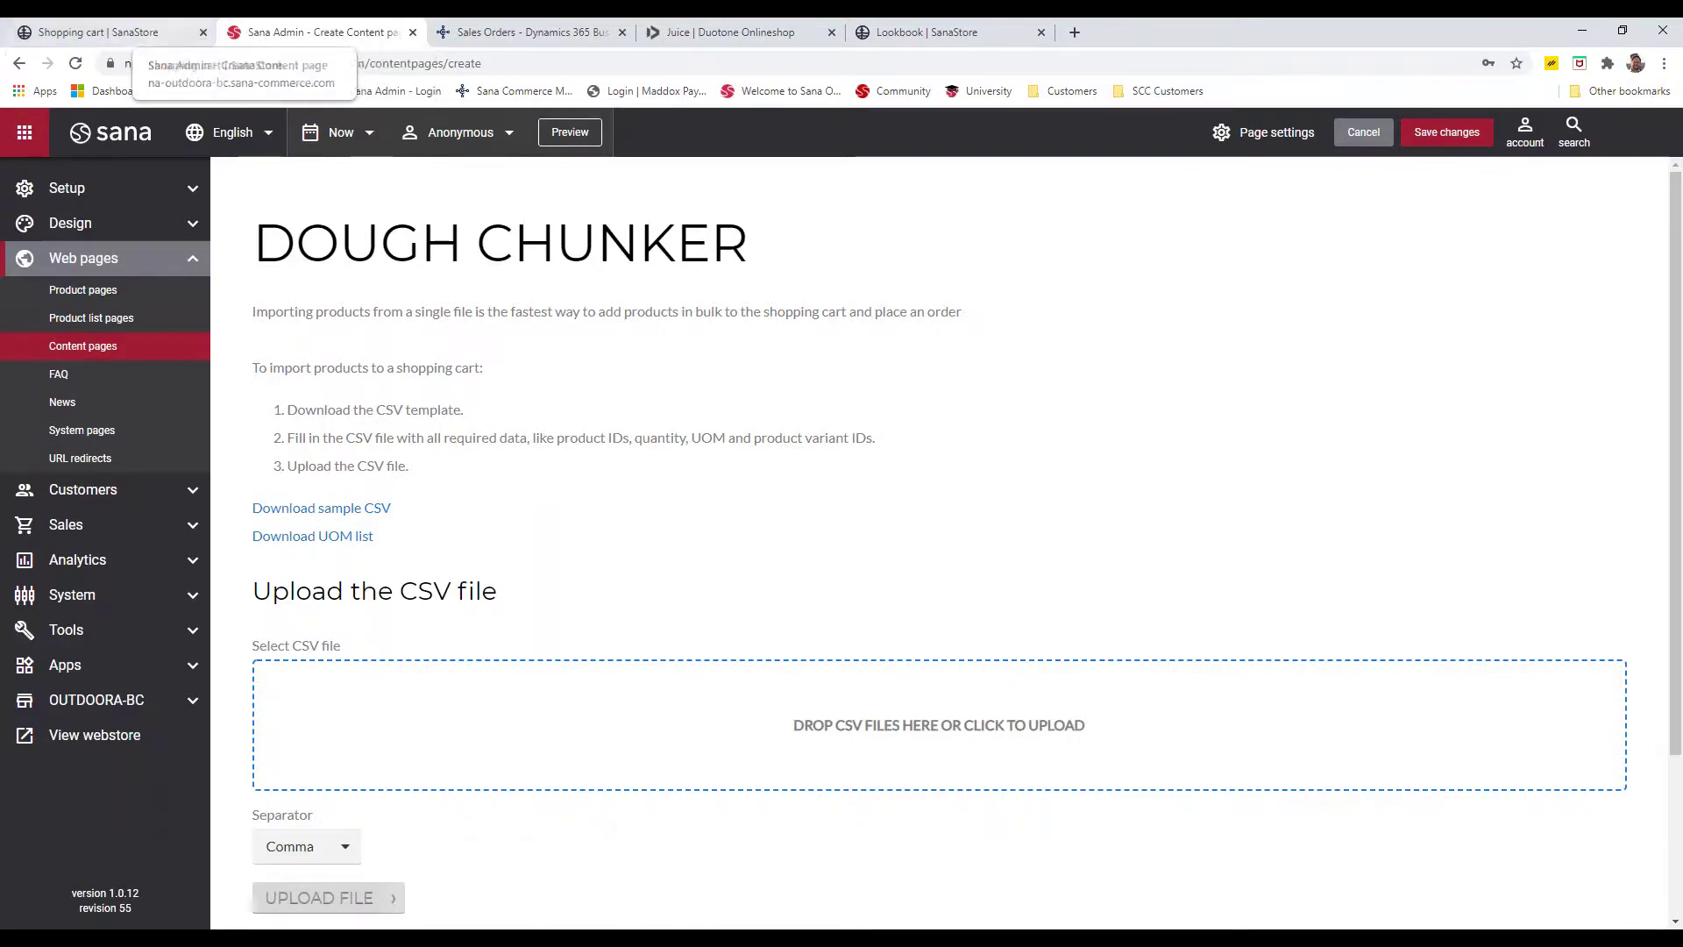
Return to the Outdoora storefront, view the account dashboard, and open the details of the first invoice in the invoice history
{"action": "left_click", "coordinate": [130, 32]}
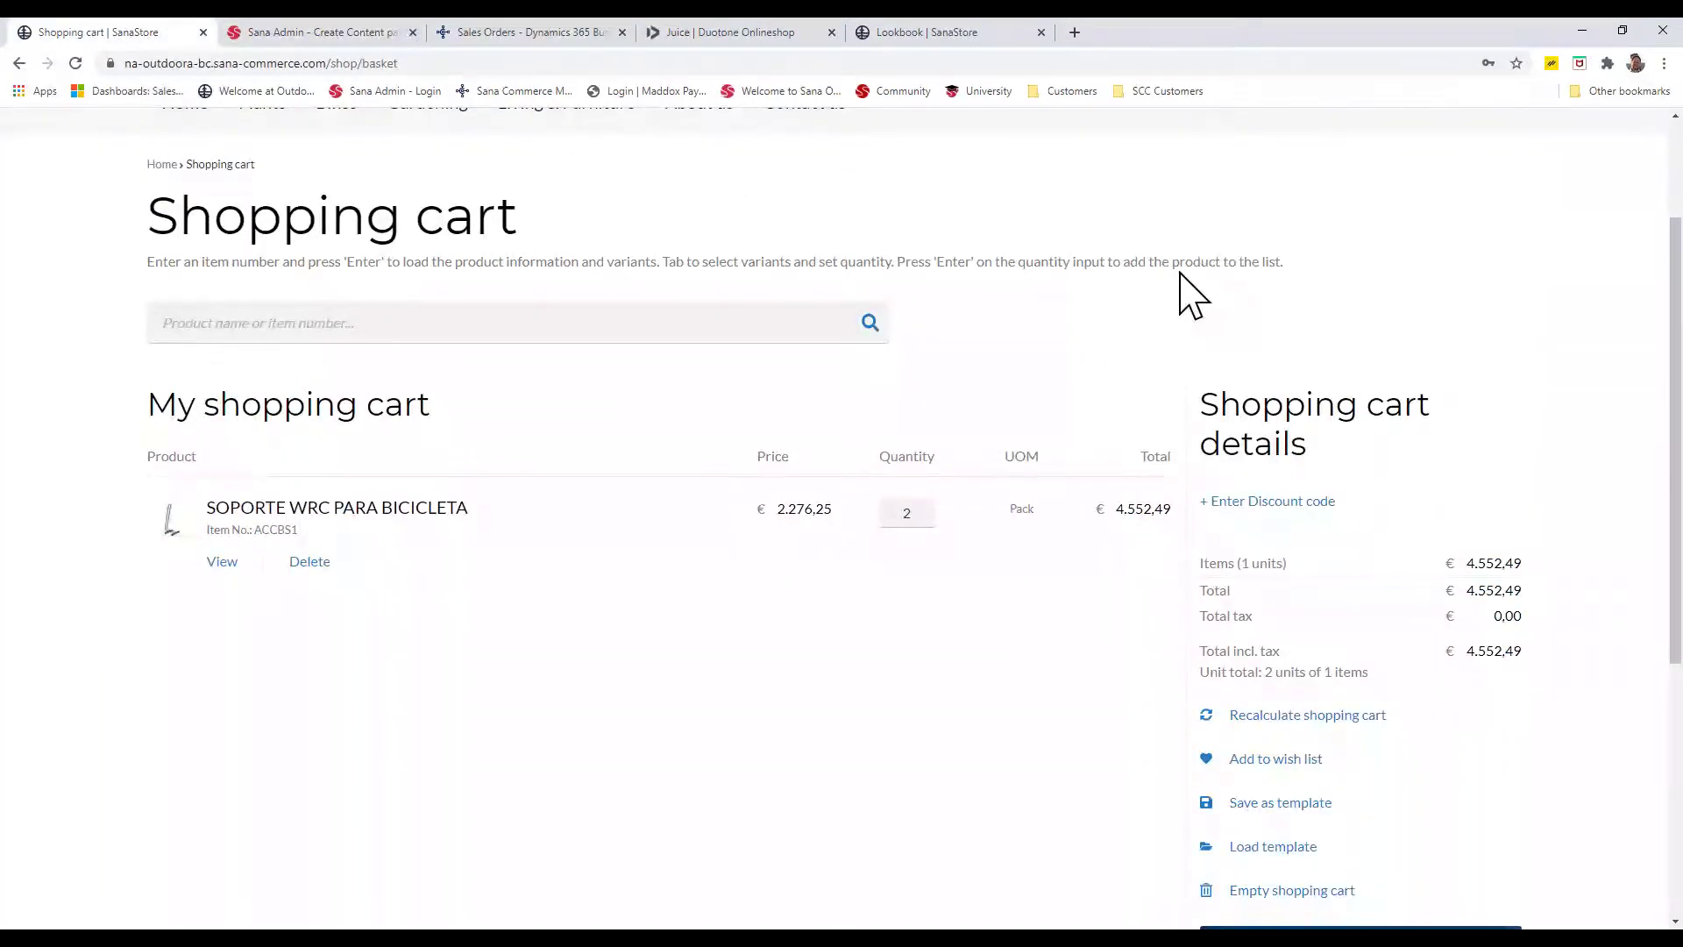
{"action": "scroll", "coordinate": [1180, 292], "scroll_direction": "up", "scroll_amount": 2}
{"action": "mouse_move", "coordinate": [1491, 132]}
{"action": "left_click", "coordinate": [1394, 241]}
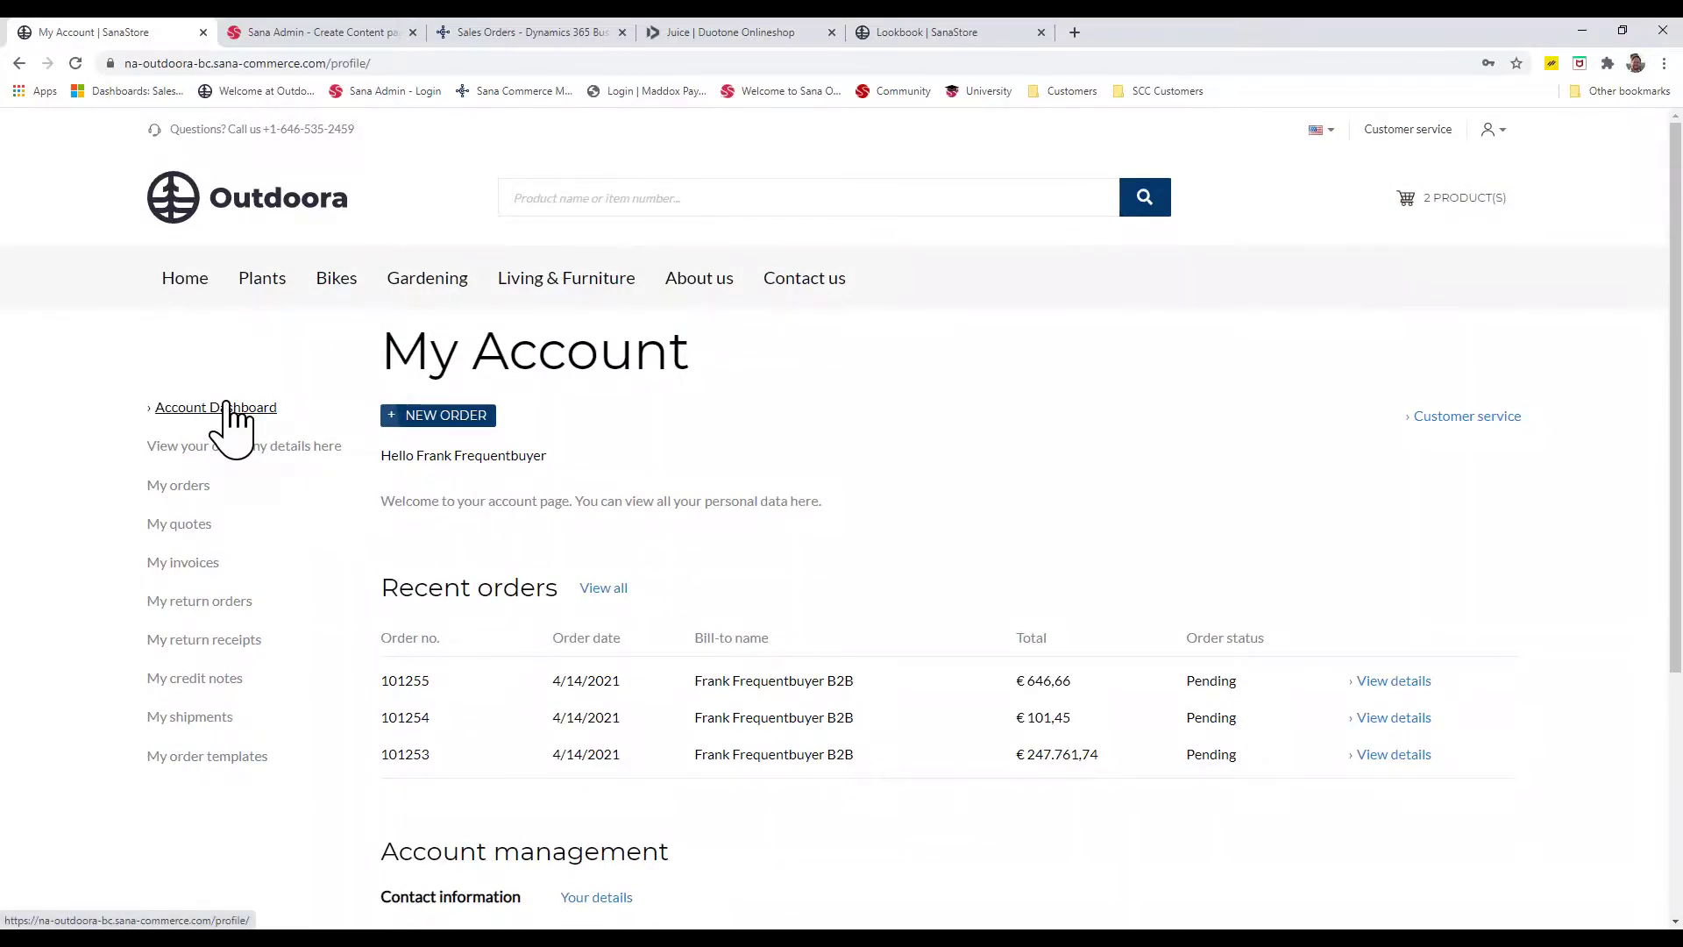
{"action": "left_click", "coordinate": [183, 566]}
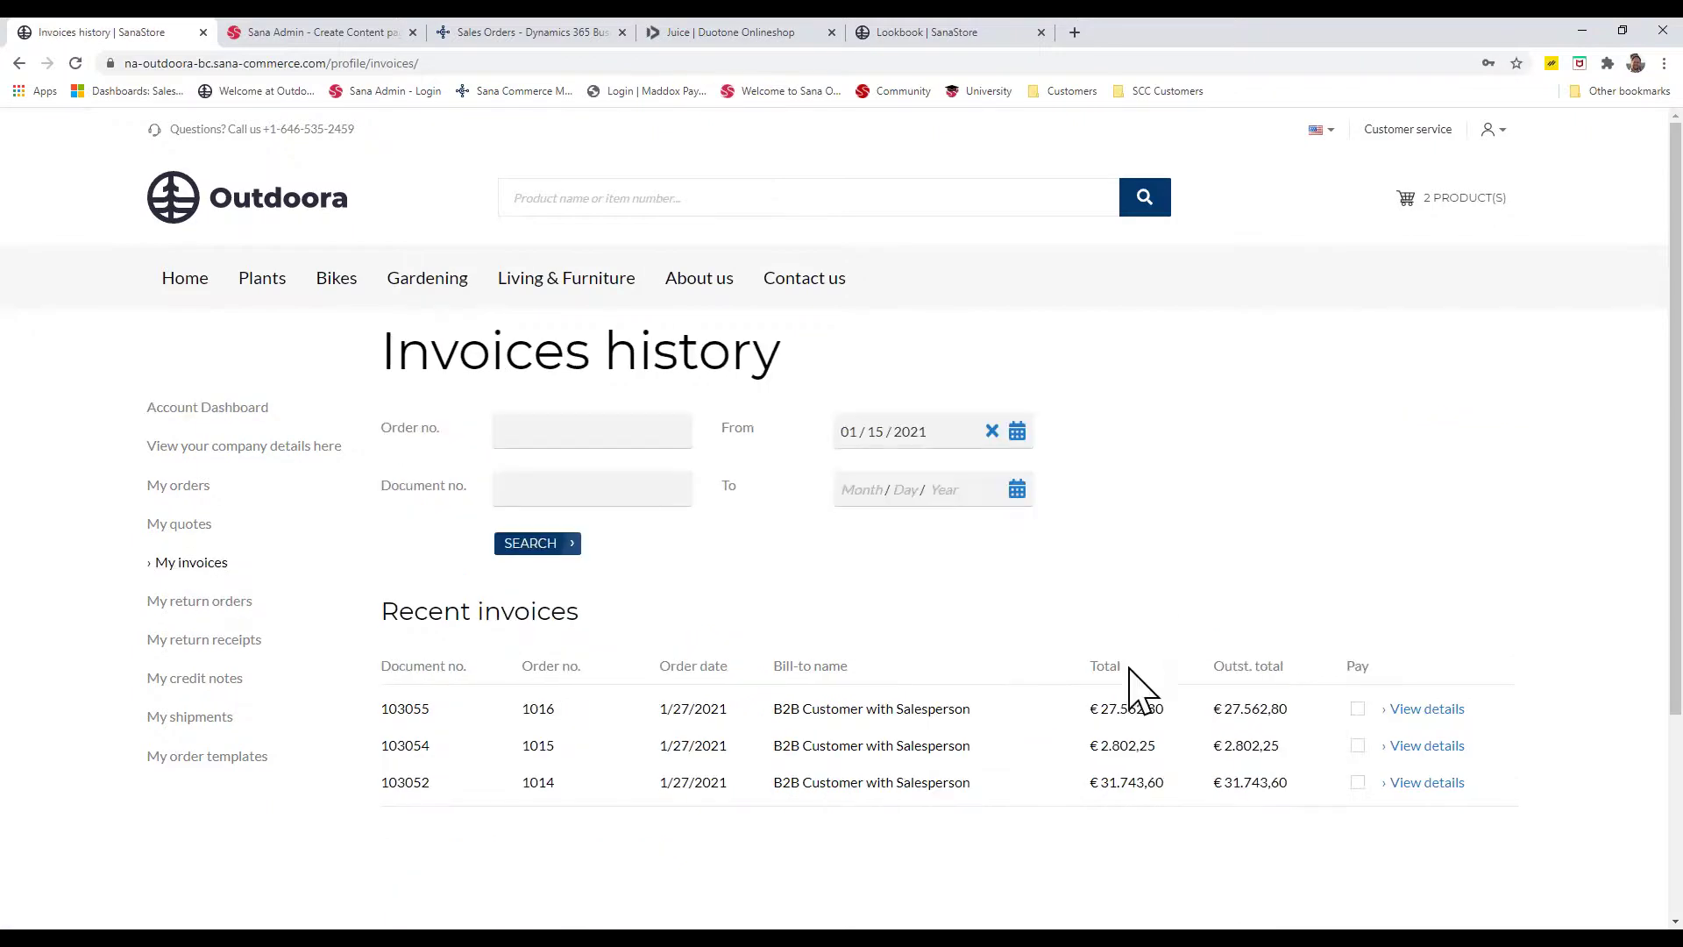
{"action": "left_click", "coordinate": [1425, 709]}
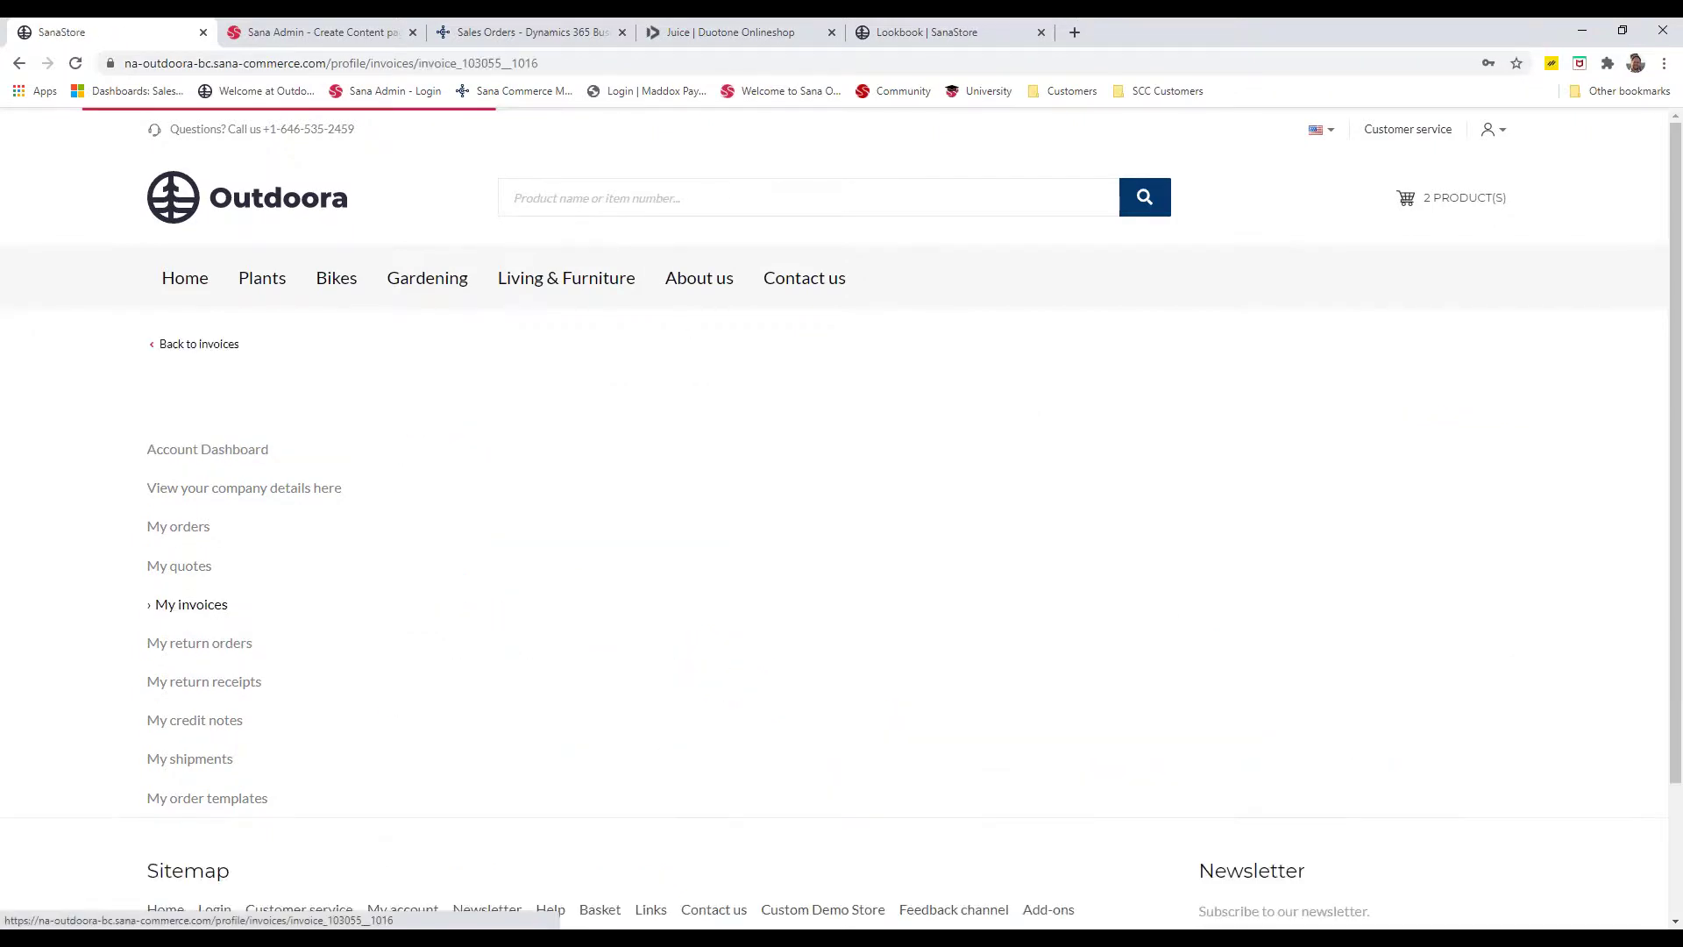
Download the posted invoice as a PDF, view it, and close it to return to the invoice details
{"action": "scroll", "coordinate": [964, 653], "scroll_direction": "down", "scroll_amount": 2}
{"action": "left_click", "coordinate": [995, 663]}
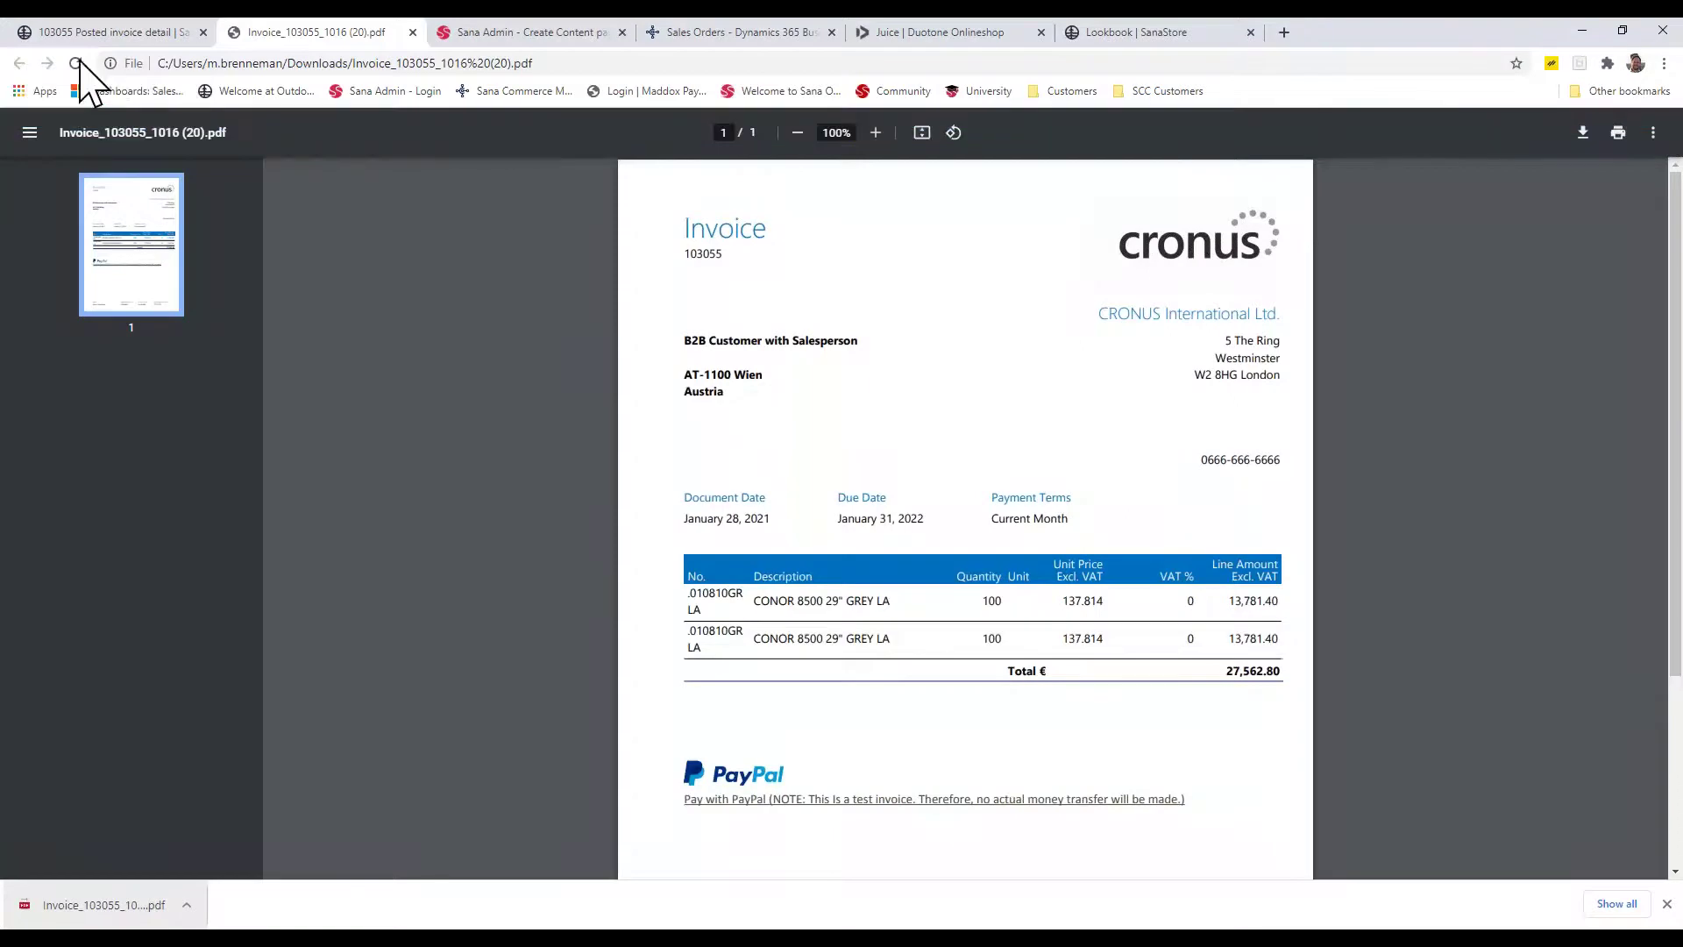
{"action": "left_click", "coordinate": [412, 32]}
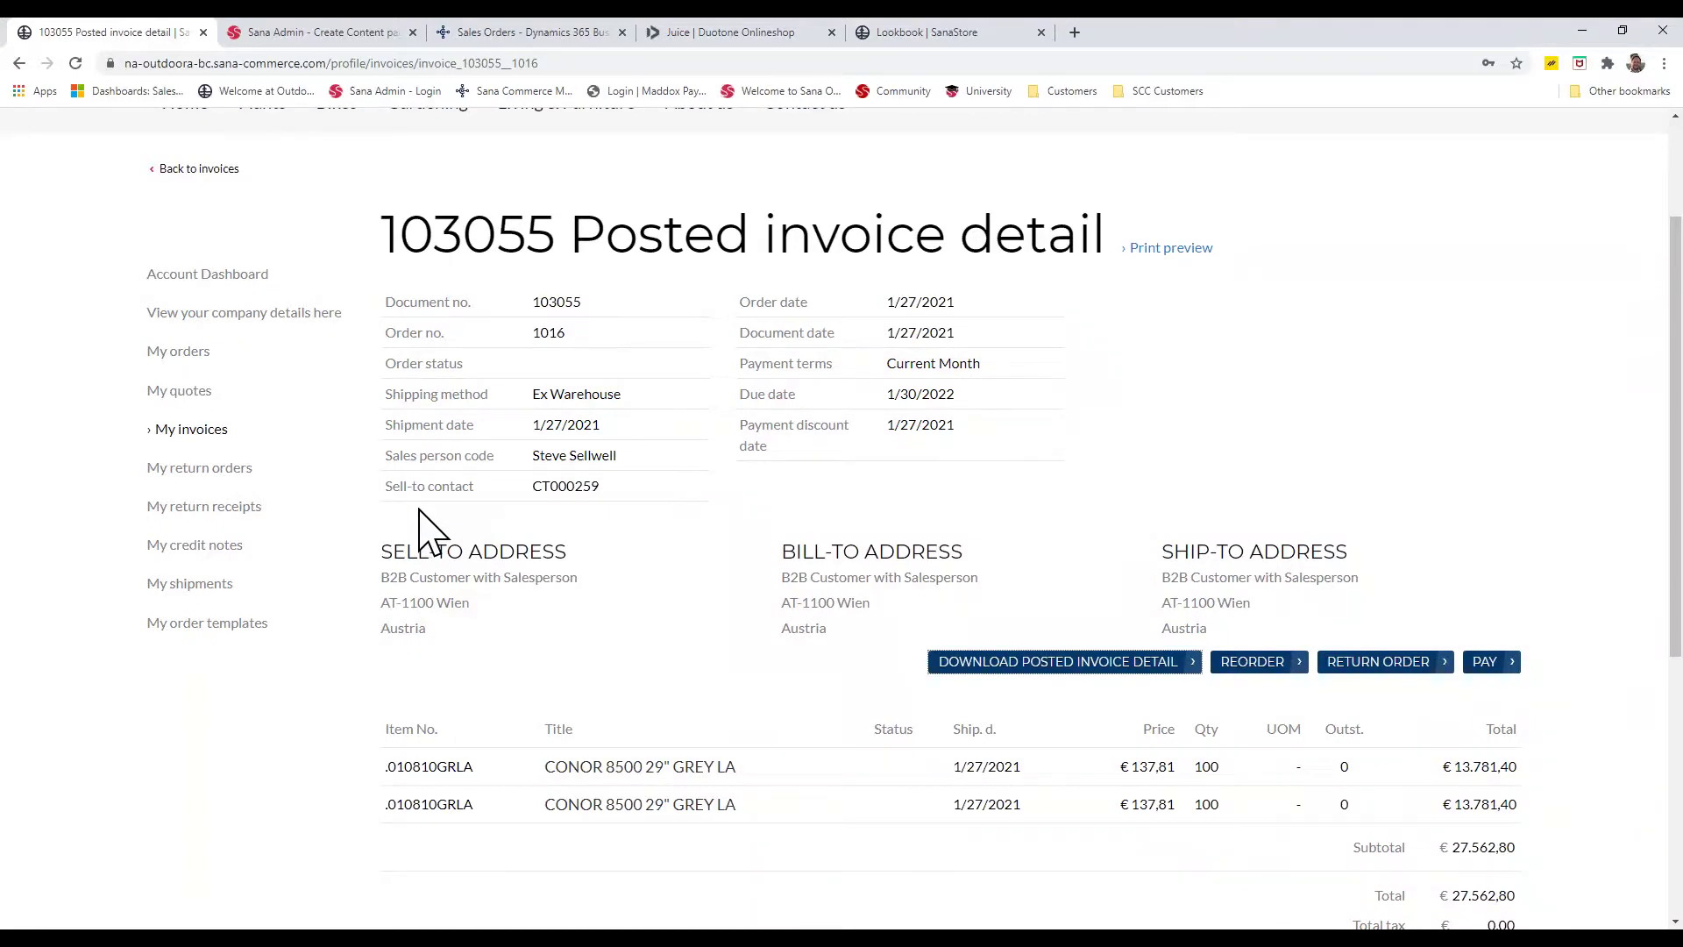
Start a return request from the invoice, select its first CONOR 8500 29" GREY LA line, and review the return quantity and comment fields
{"action": "scroll", "coordinate": [1022, 504], "scroll_direction": "down", "scroll_amount": 2}
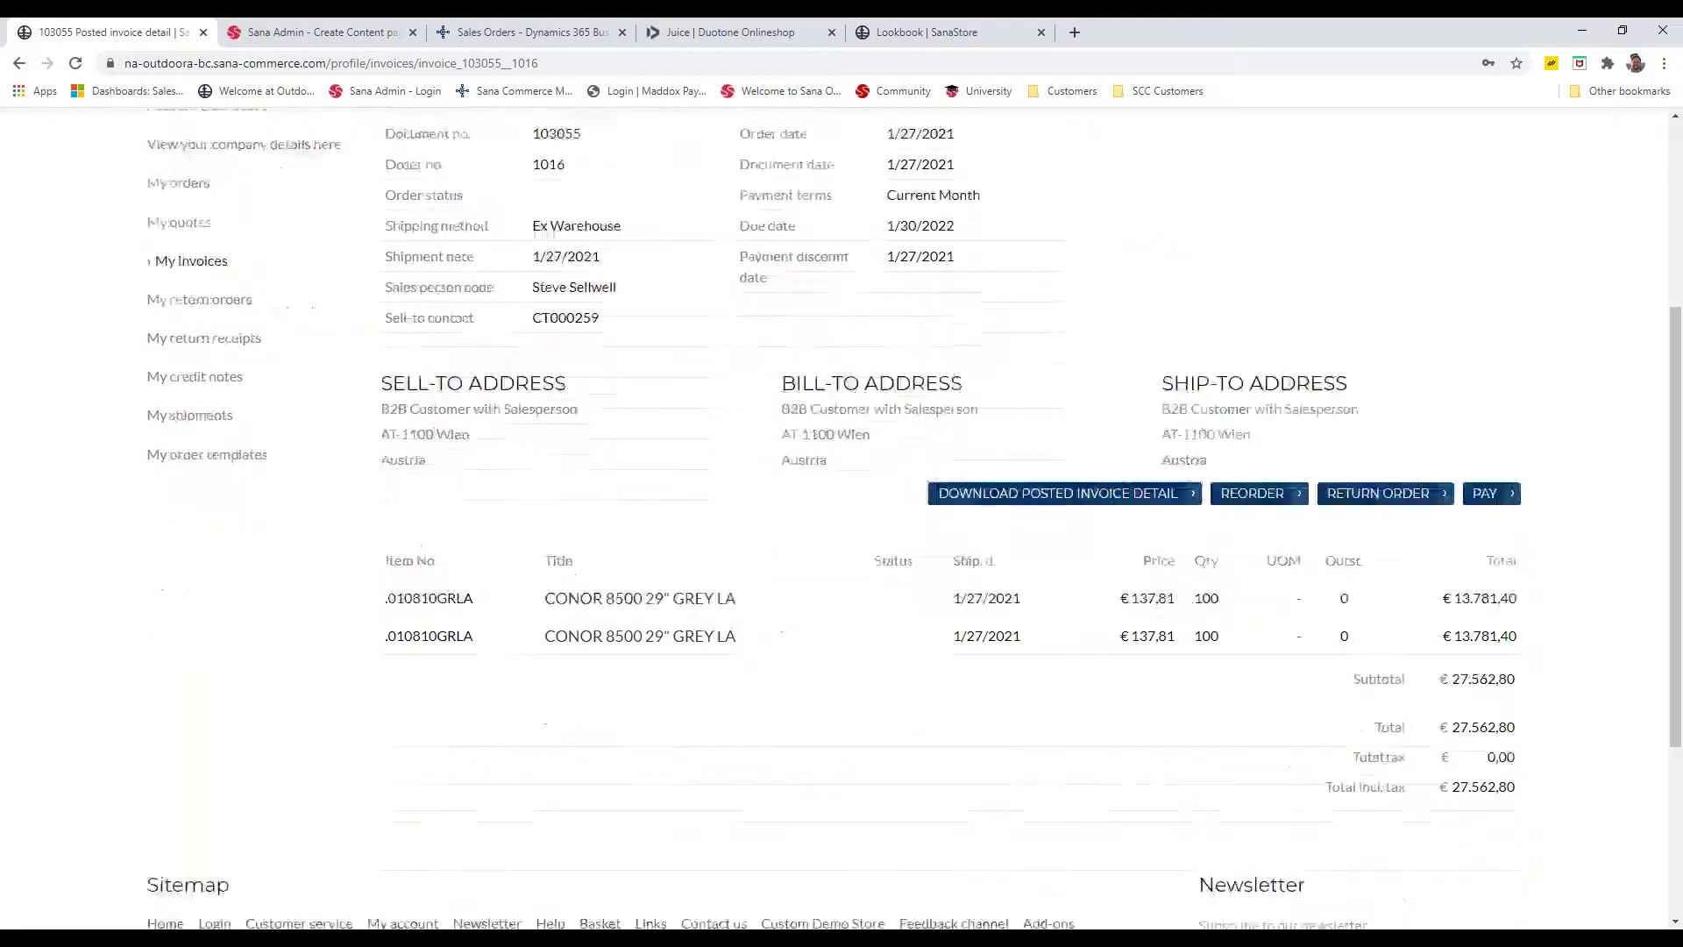
{"action": "left_click", "coordinate": [1374, 498]}
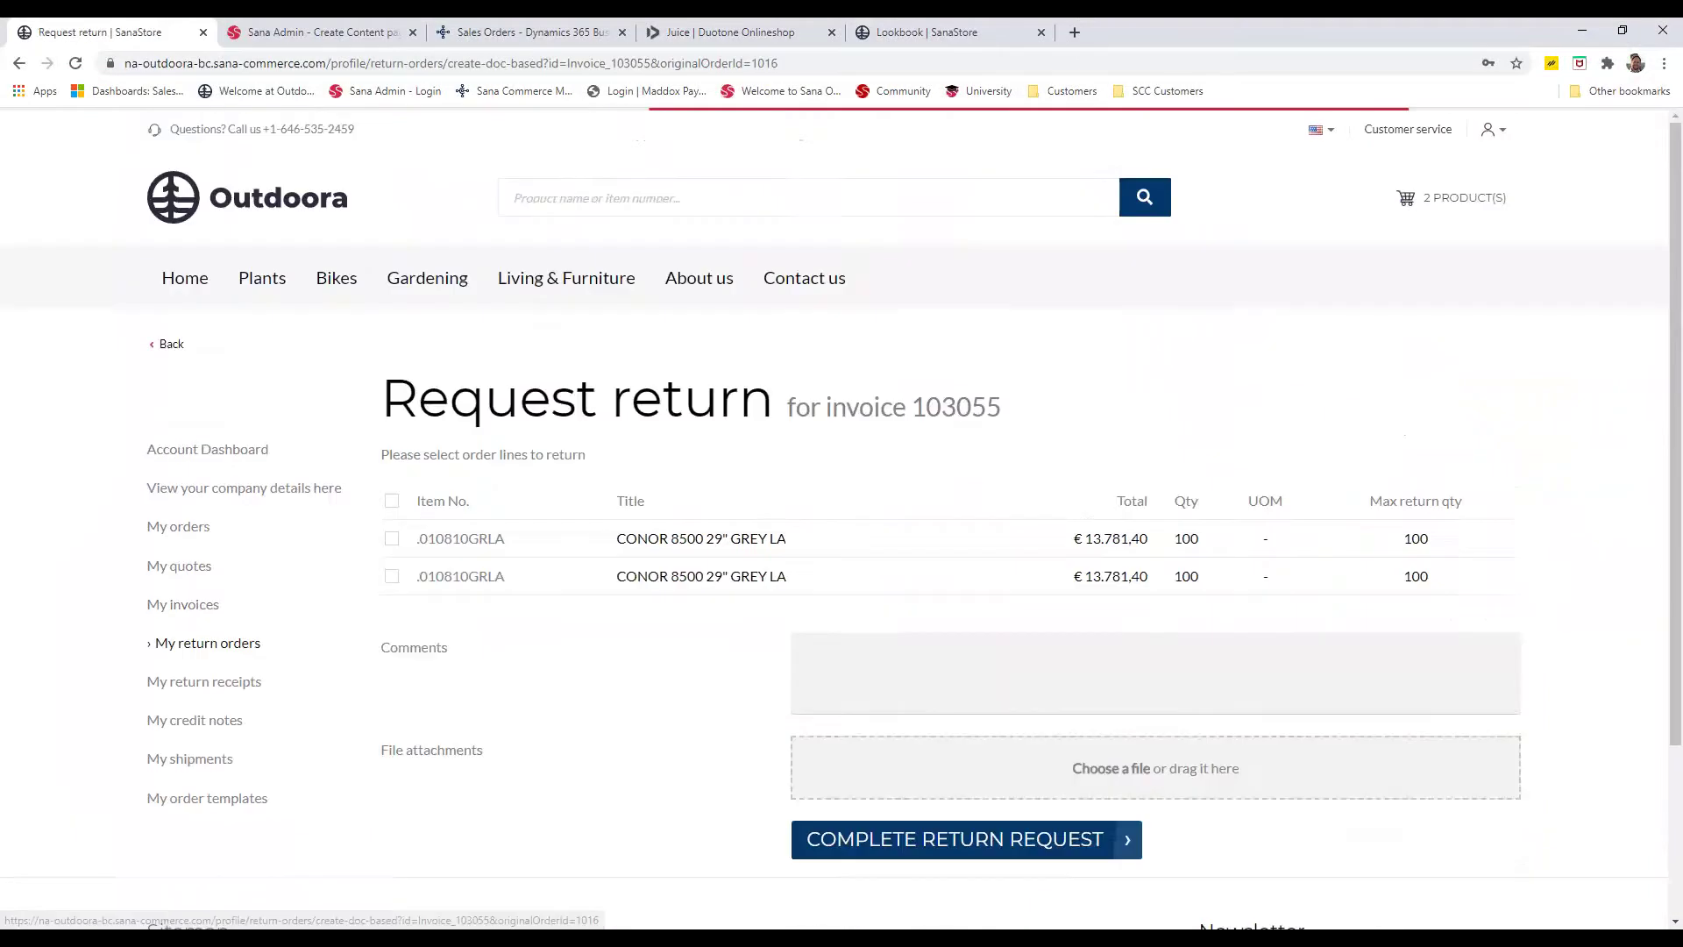
{"action": "left_click", "coordinate": [392, 538]}
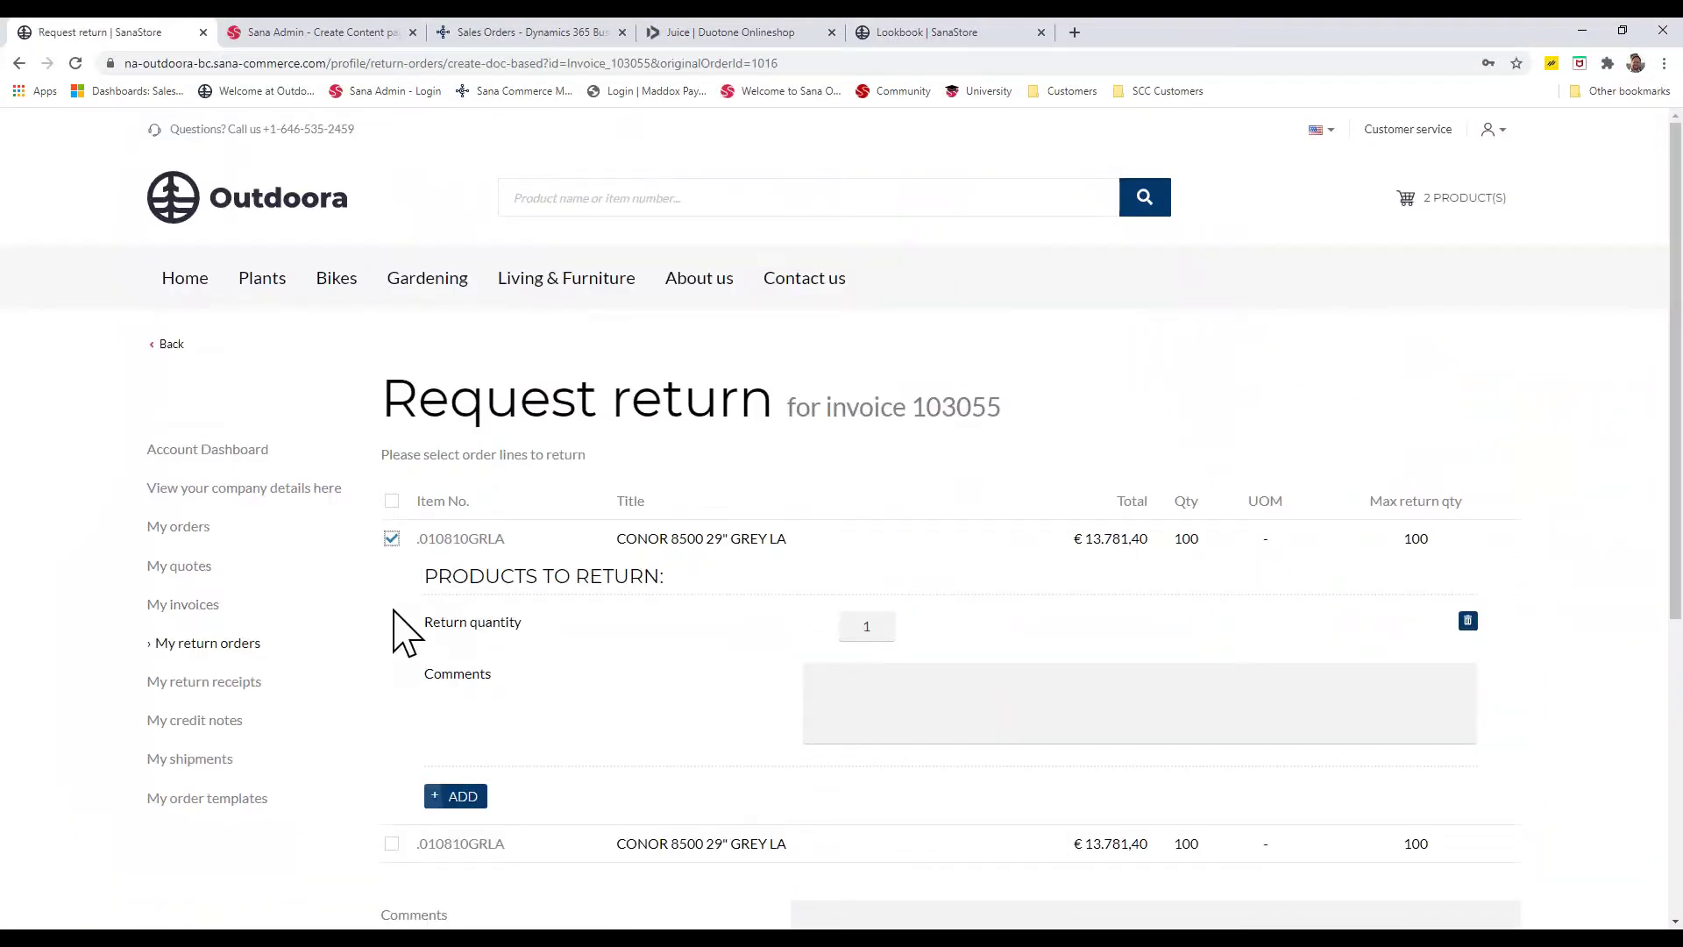
{"action": "left_click", "coordinate": [876, 627]}
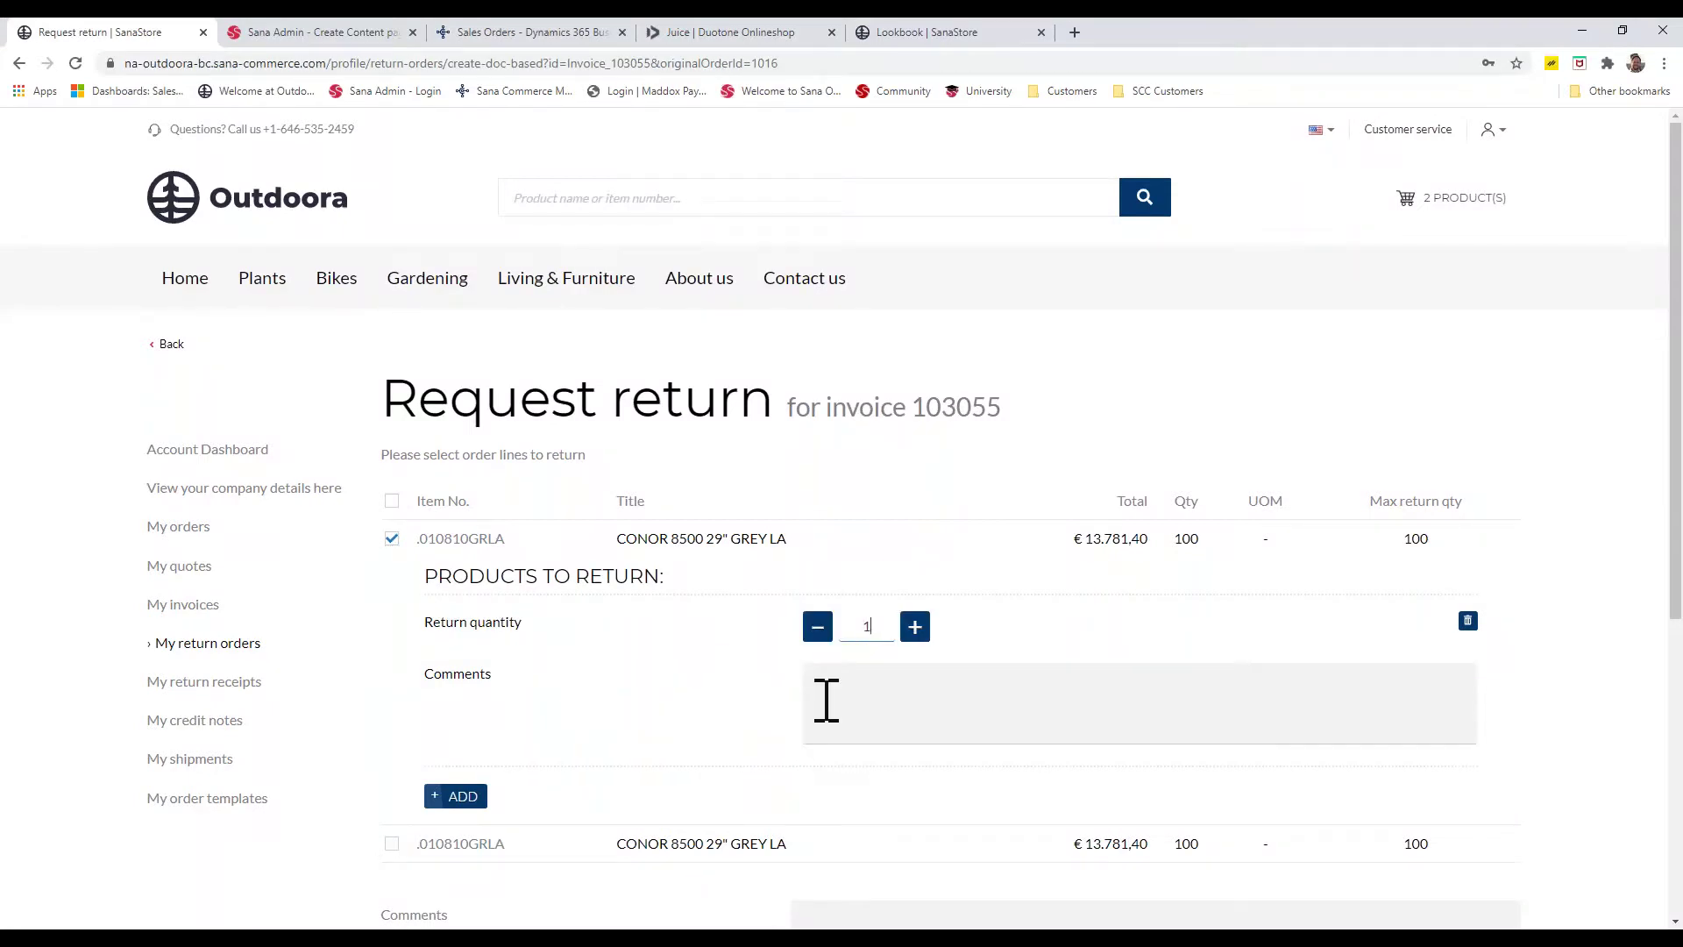
{"action": "scroll", "coordinate": [834, 678], "scroll_direction": "down", "scroll_amount": 3}
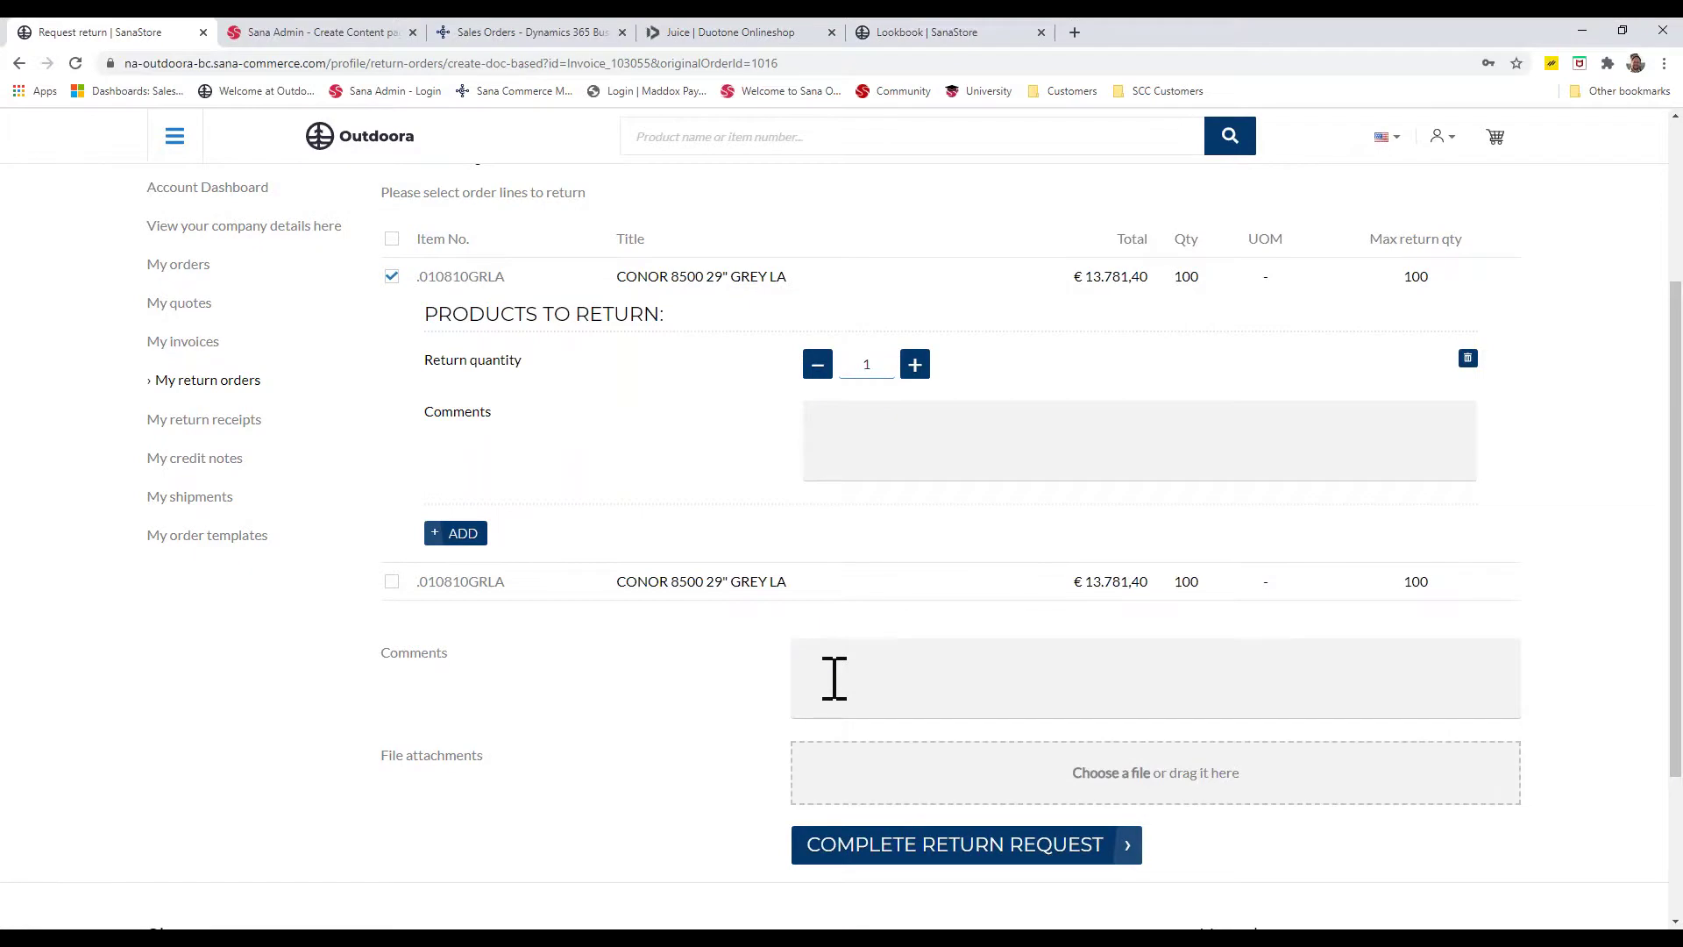